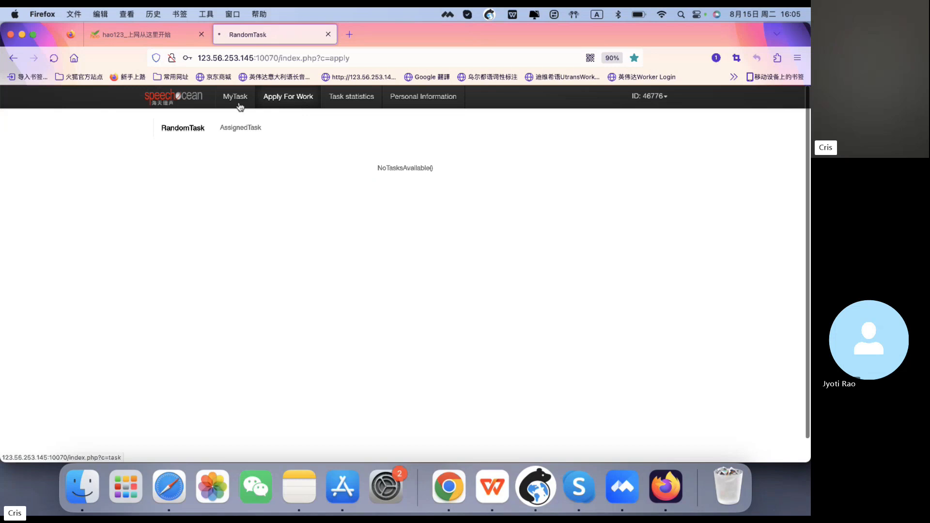
- Open the Indian_Kannada_Dialog transcription task from My Task and dismiss the first-task notice
left_click(241, 107)
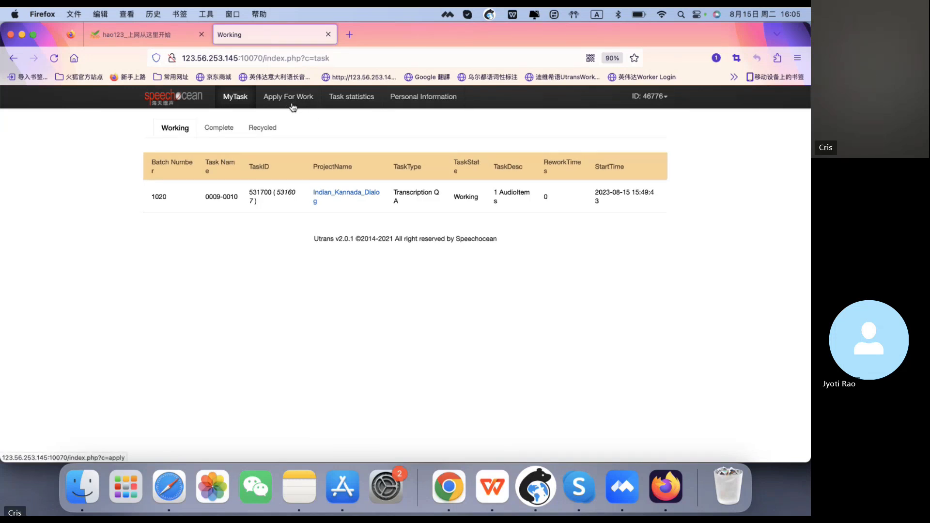
left_click(329, 199)
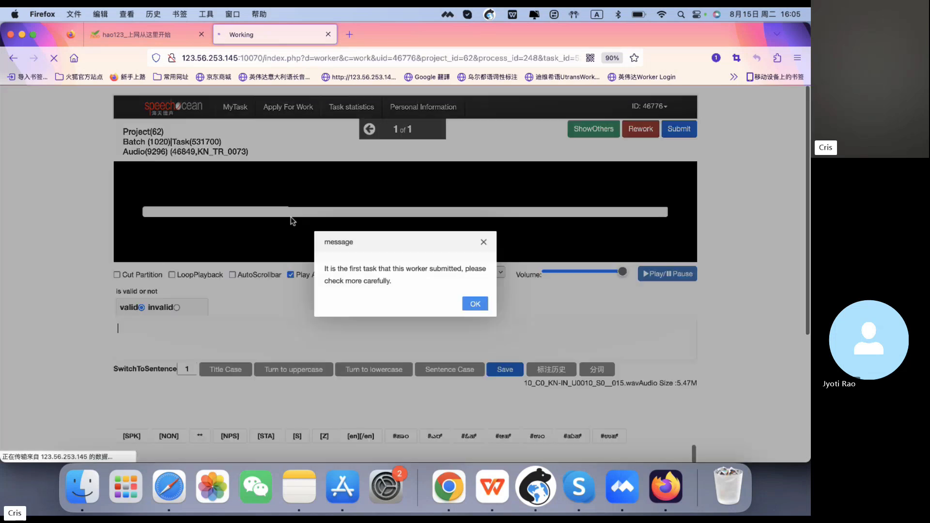
left_click(475, 303)
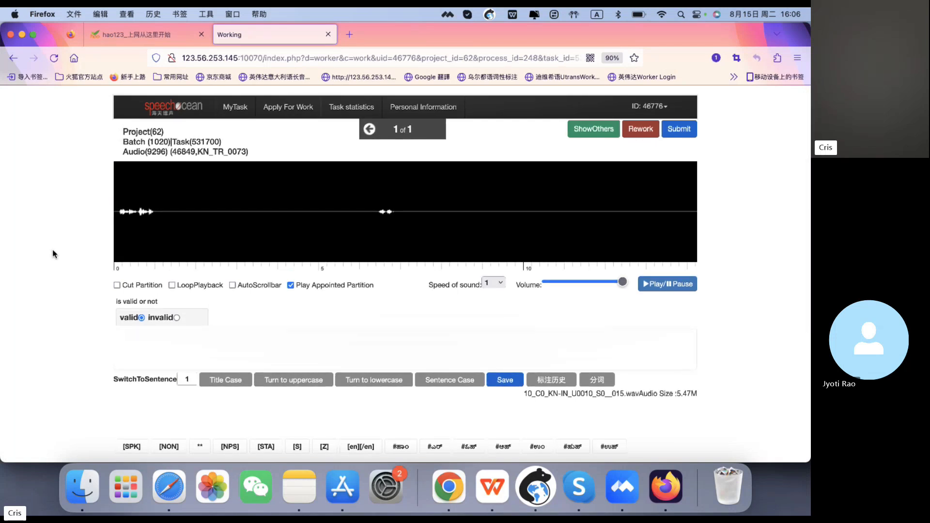
- Scroll through the task page to review the waveform, audio file details and segment list
scroll(53, 250, "down", 5)
scroll(53, 250, "up", 4)
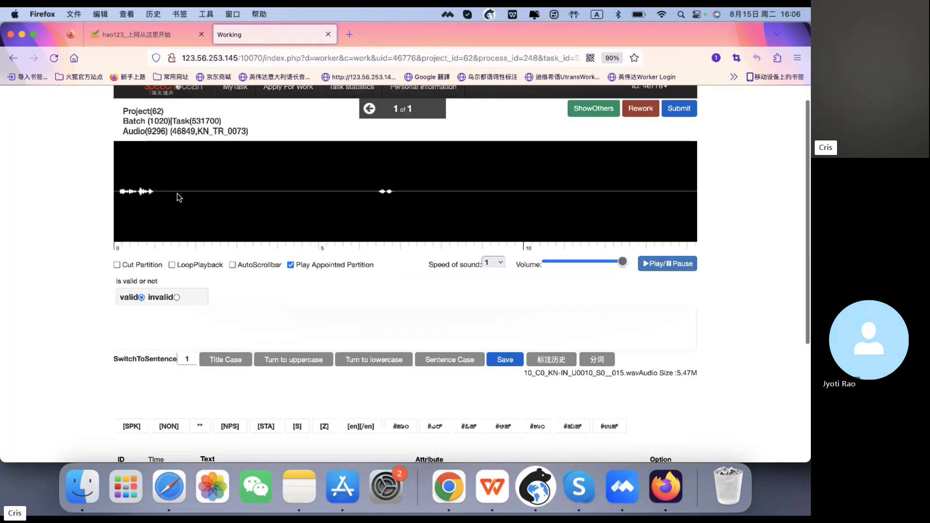
triple_click(207, 132)
left_click(206, 132)
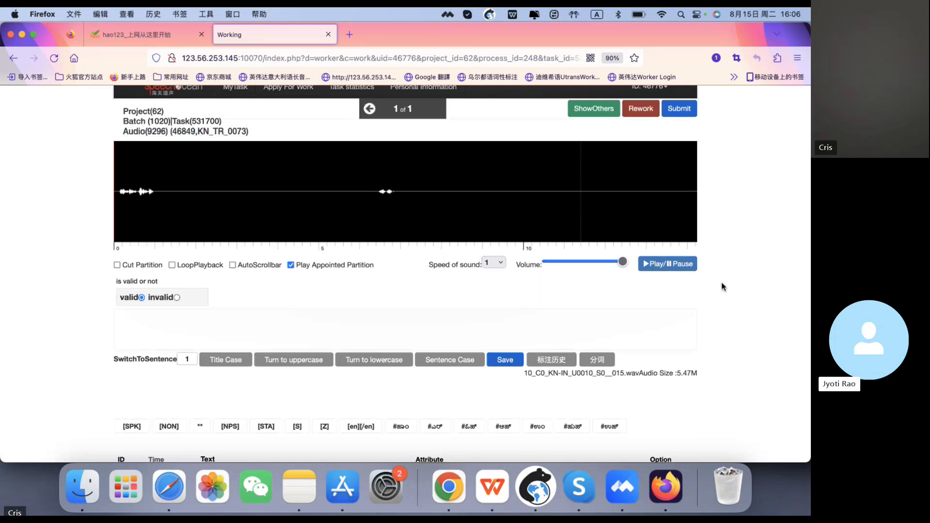
scroll(722, 287, "down", 3)
scroll(722, 287, "down", 2)
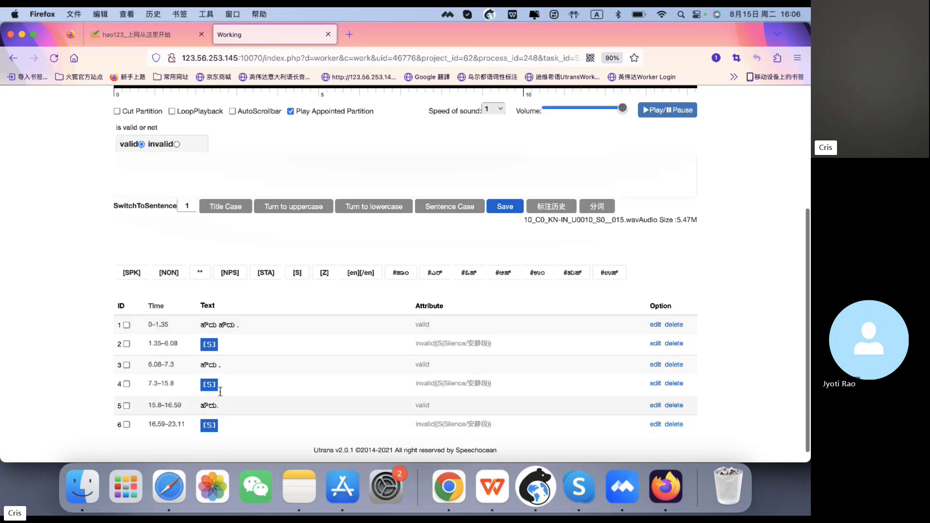
scroll(237, 409, "down", 4)
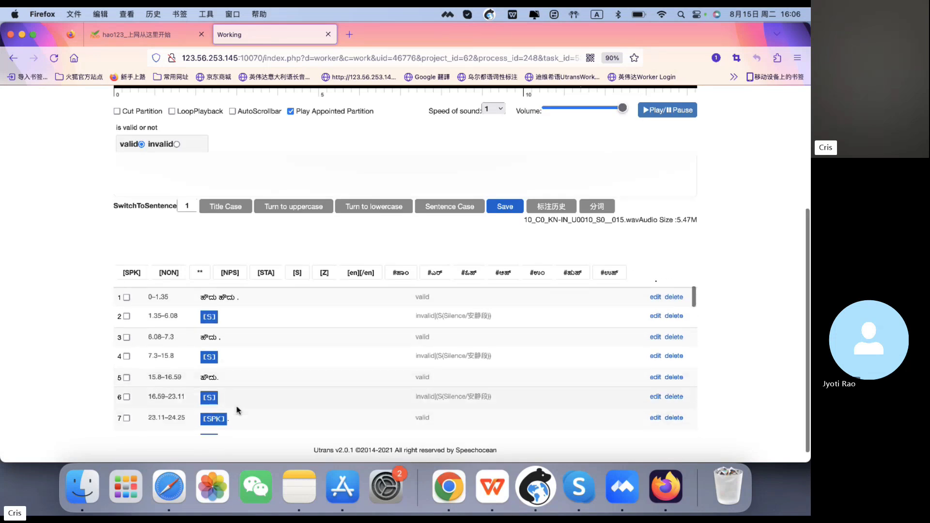
scroll(238, 409, "up", 4)
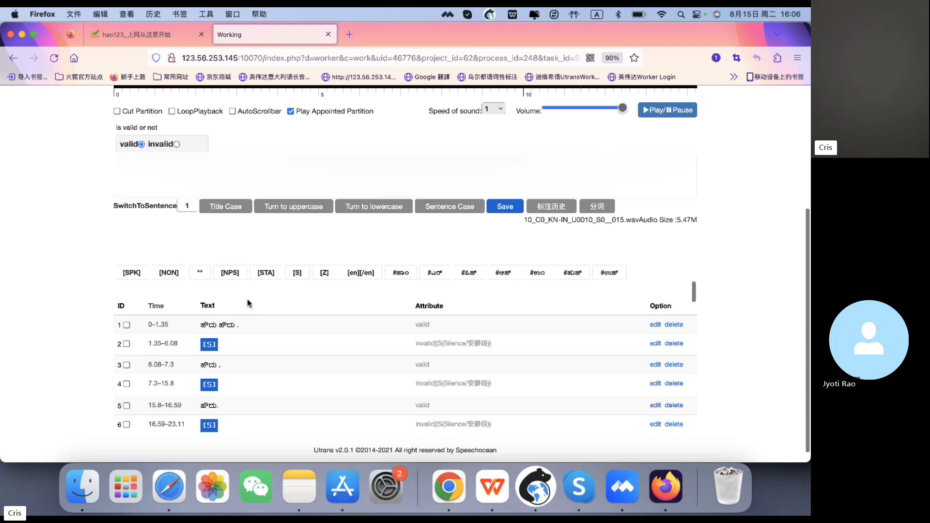
scroll(244, 310, "up", 5)
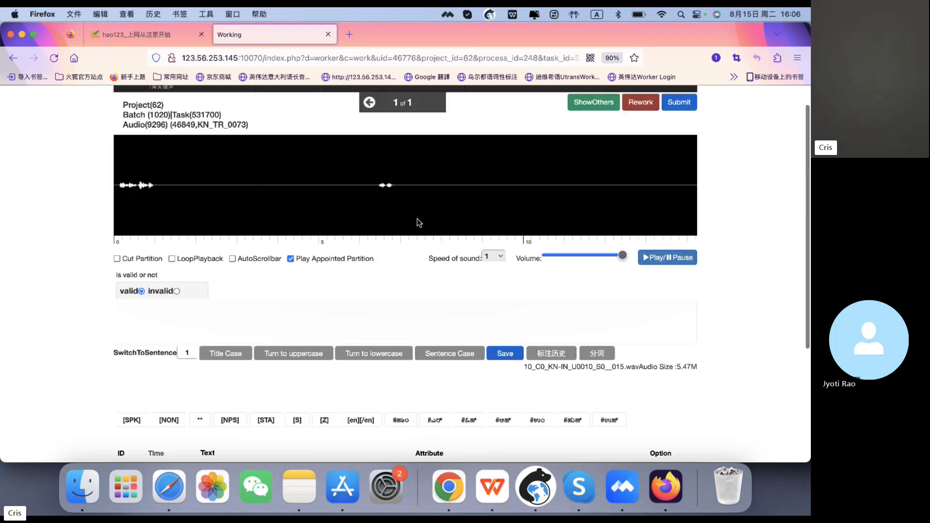
scroll(159, 248, "down", 4)
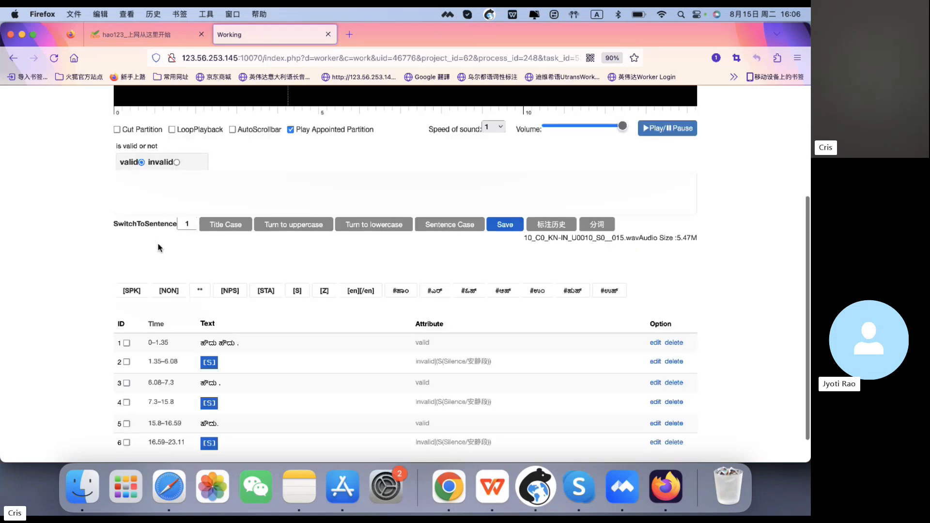
- Open the first segment (0–1.35) in the transcription editor
left_click(240, 344)
scroll(21, 250, "up", 3)
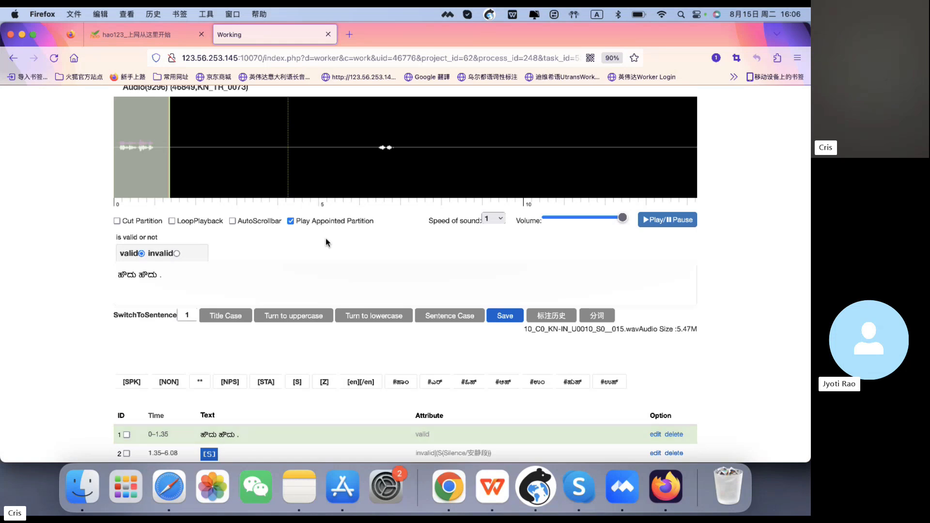
scroll(325, 237, "down", 2)
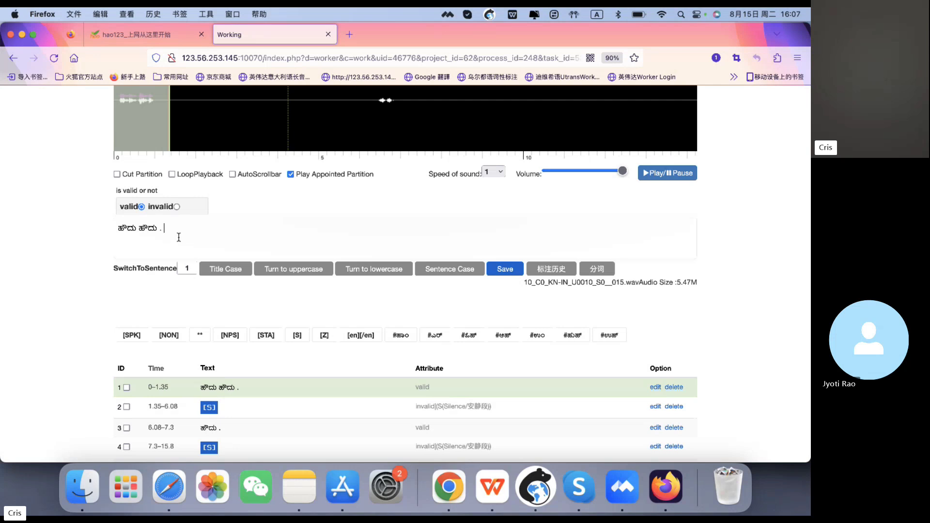
- Append a sample English sentence introducing a speaker's name to the transcript, correct the name, then delete the sentence
type("My name is Davide.")
double_click(225, 234)
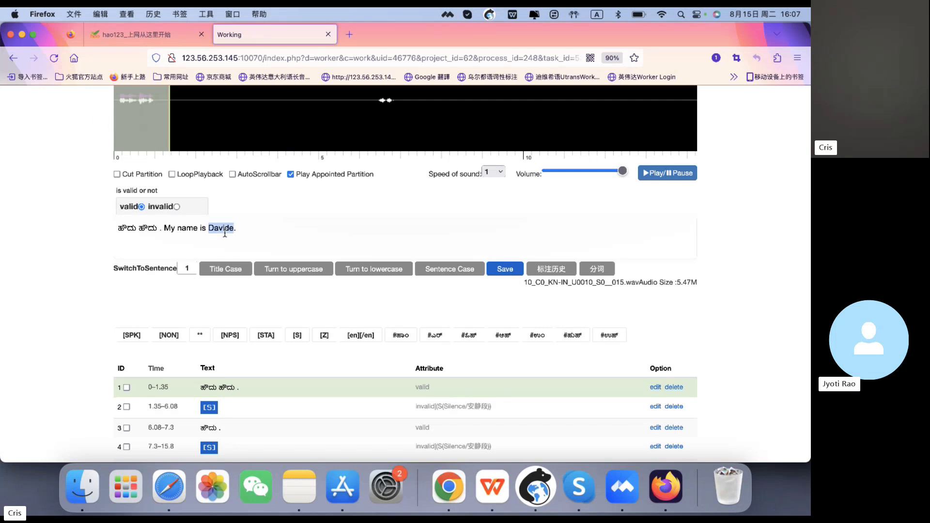
type("Ci")
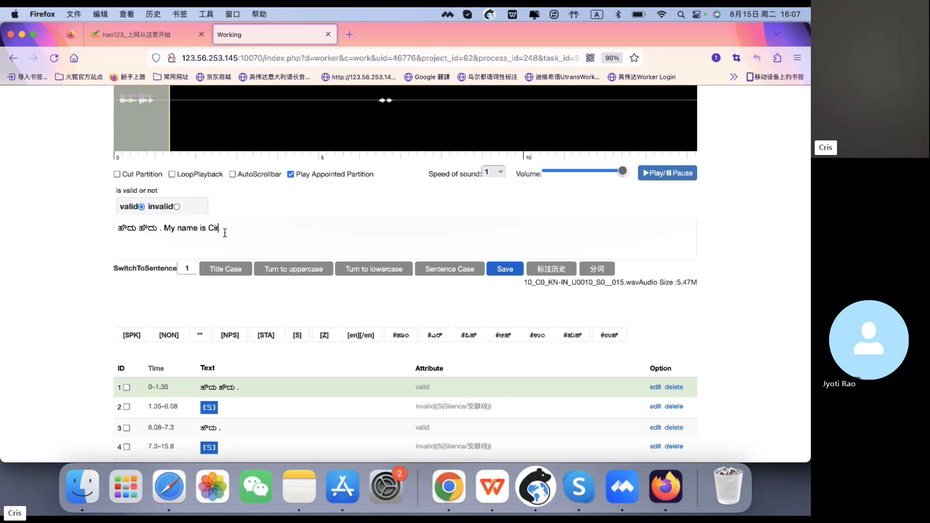
type("is.")
mouse_move(241, 235)
left_mouse_down()
mouse_move(166, 228)
mouse_move(239, 228)
left_mouse_up()
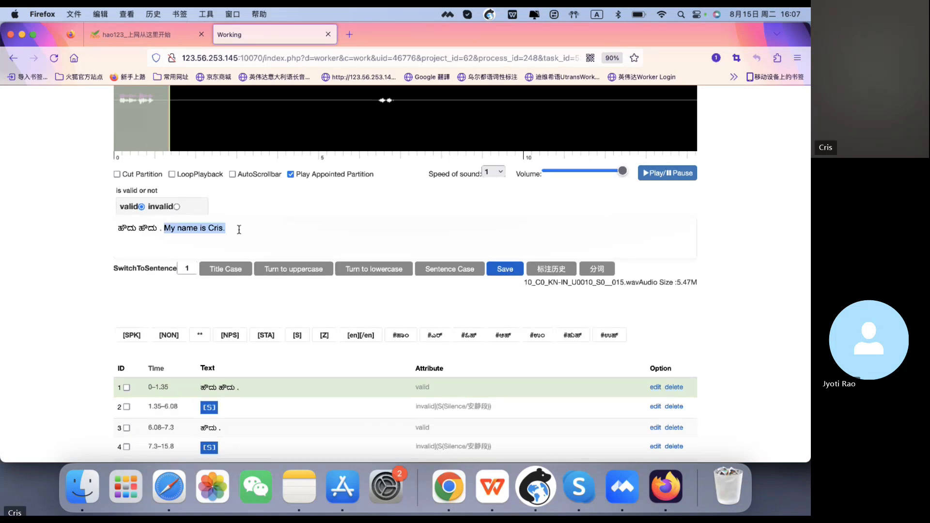
key("BackSpace")
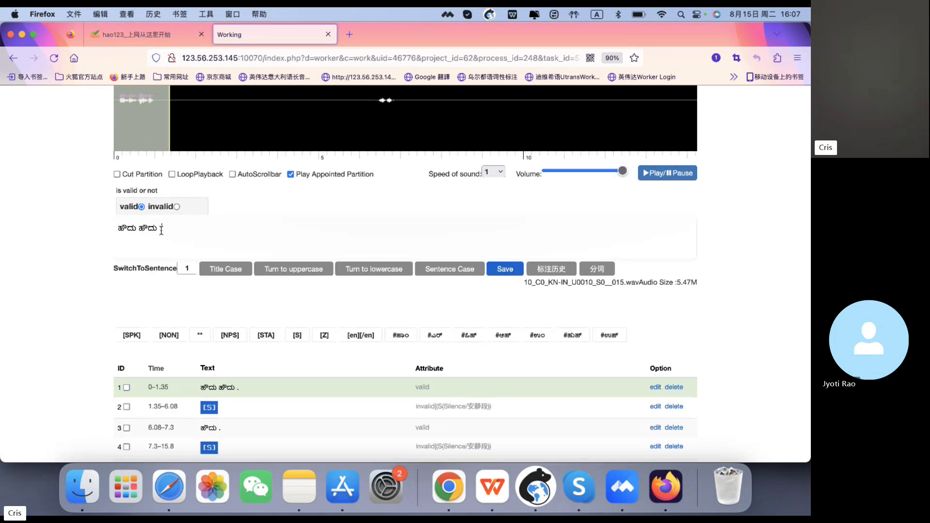
- Remove the space before the final period in the first segment's transcript and save it
left_click_drag(161, 230, 160, 230)
key("BackSpace")
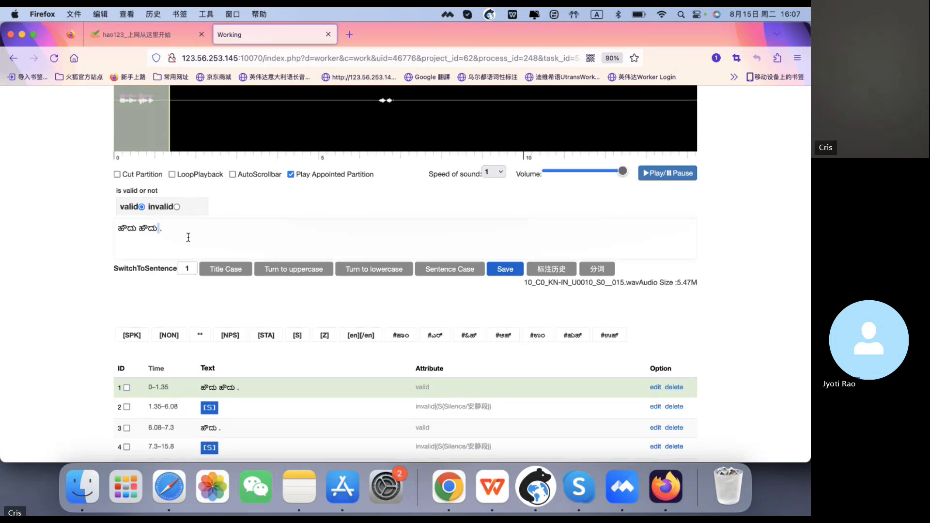
left_click(217, 226)
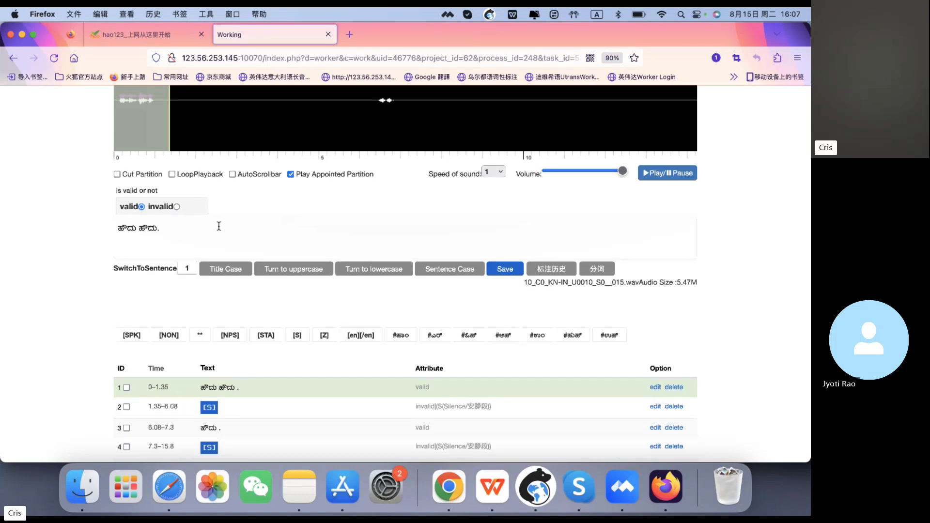
left_click(499, 269)
- Reopen the first segment and then the third segment to review their transcripts in the segment list
left_click(279, 387)
left_click_drag(180, 232, 104, 236)
left_click(173, 231)
left_click(278, 432)
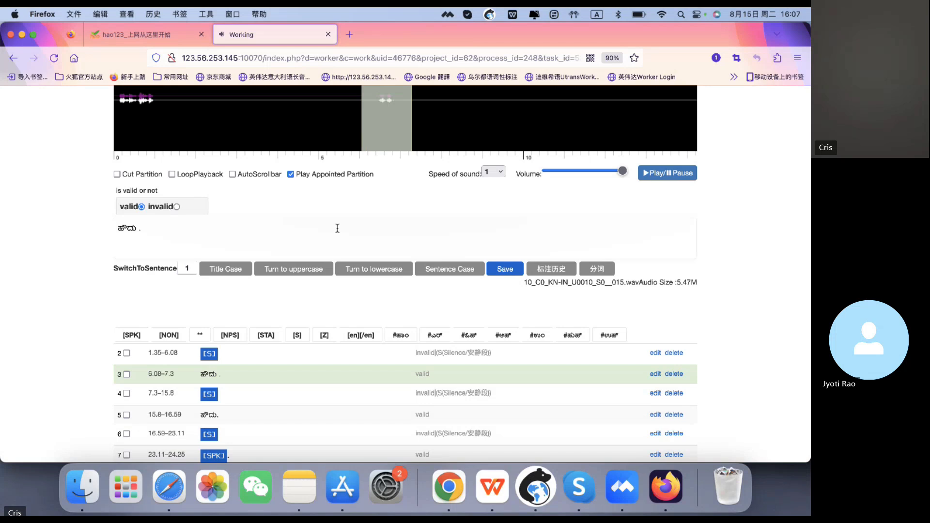
scroll(265, 380, "down", 2)
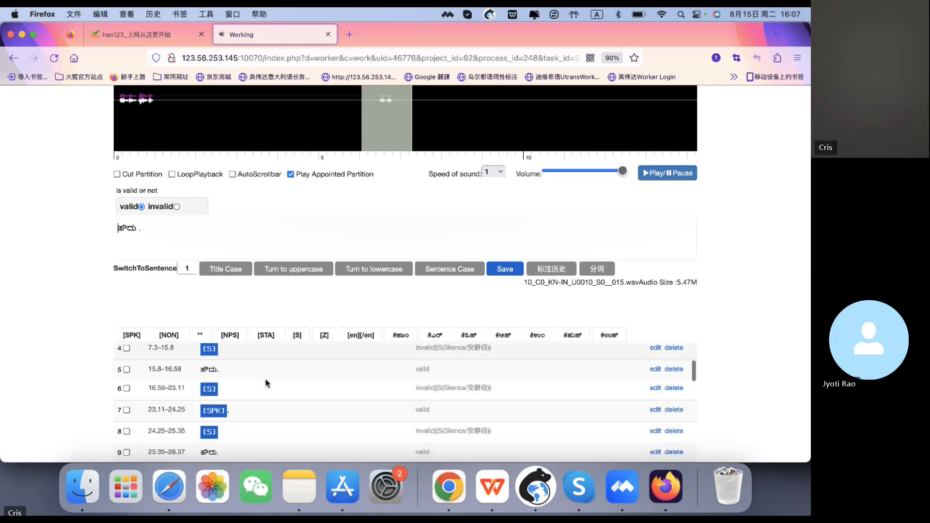
scroll(786, 343, "down", 2)
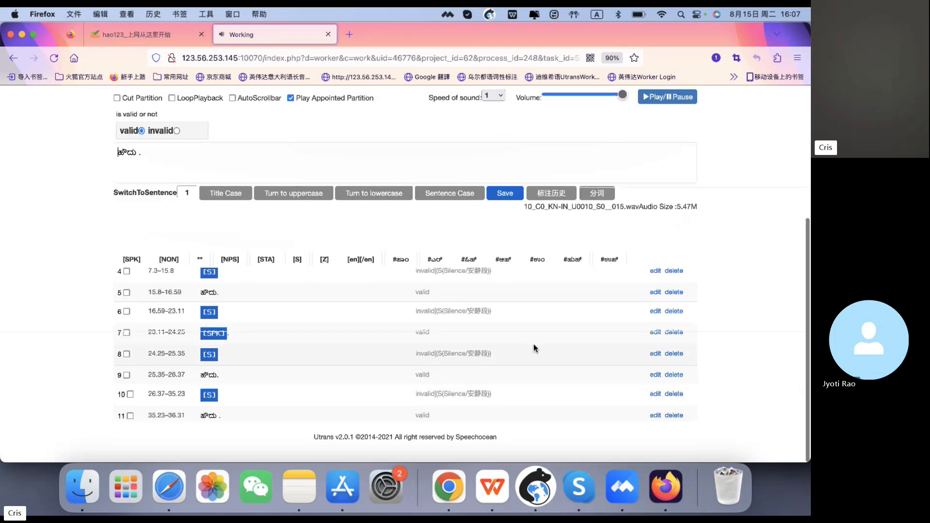
scroll(534, 344, "up", 3)
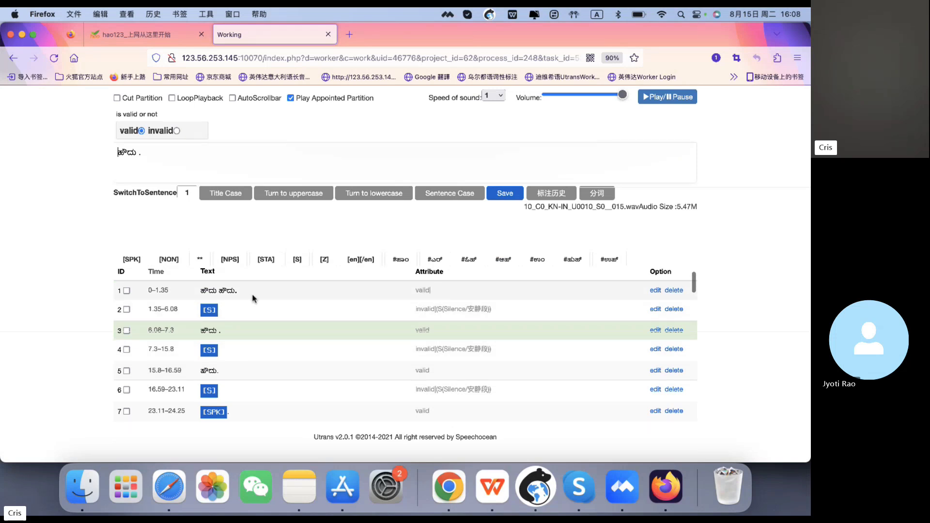
scroll(120, 190, "up", 3)
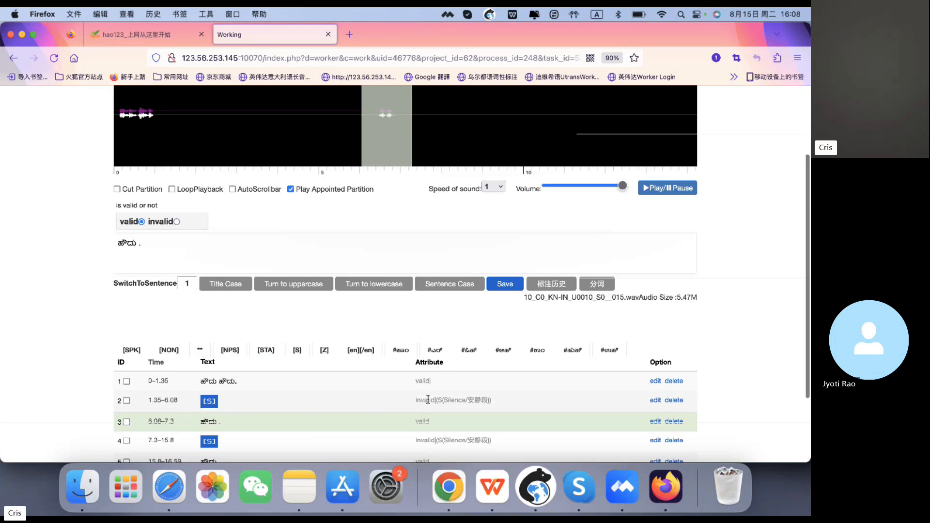
- Open segments 2, 3 and 5 in turn to compare their validity settings and transcripts
left_click(354, 405)
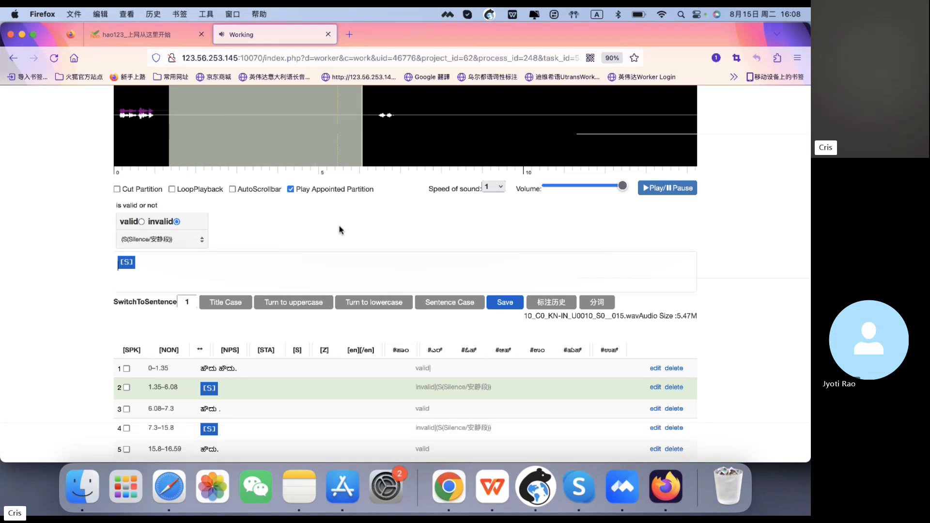
scroll(341, 230, "down", 4)
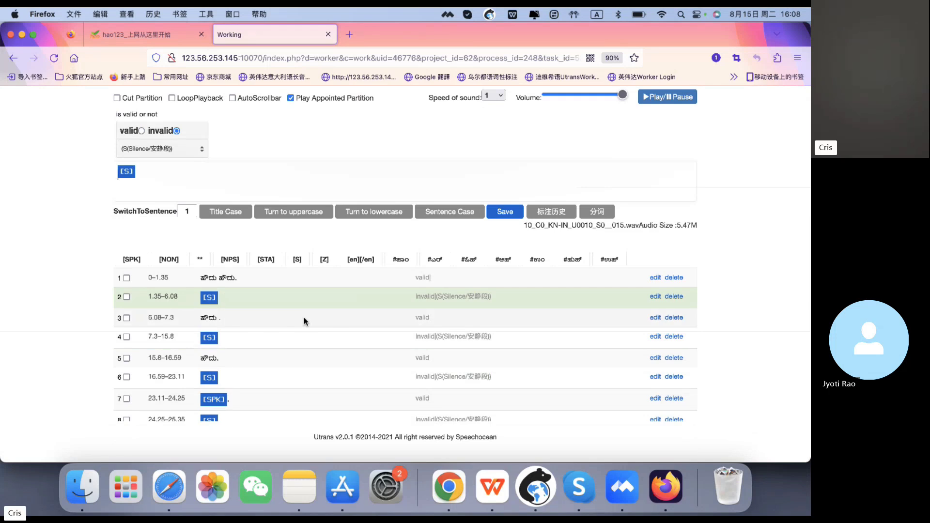
left_click(304, 316)
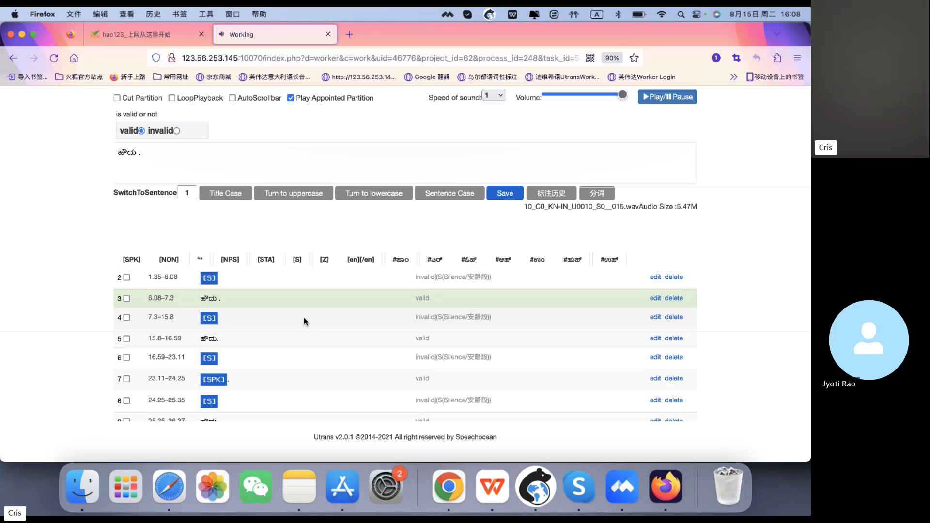
left_click(252, 339)
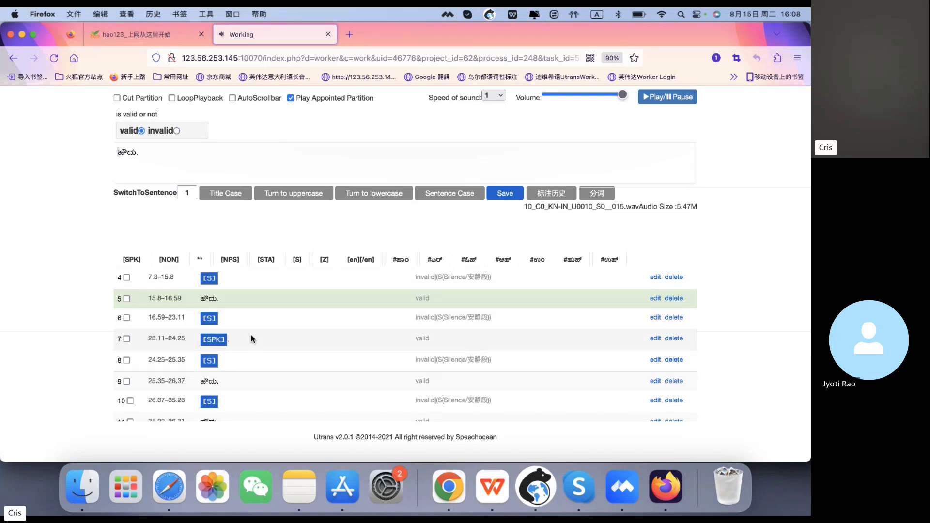
- Scroll over the page and select the fifth segment's transcript text to inspect it
scroll(264, 290, "up", 3)
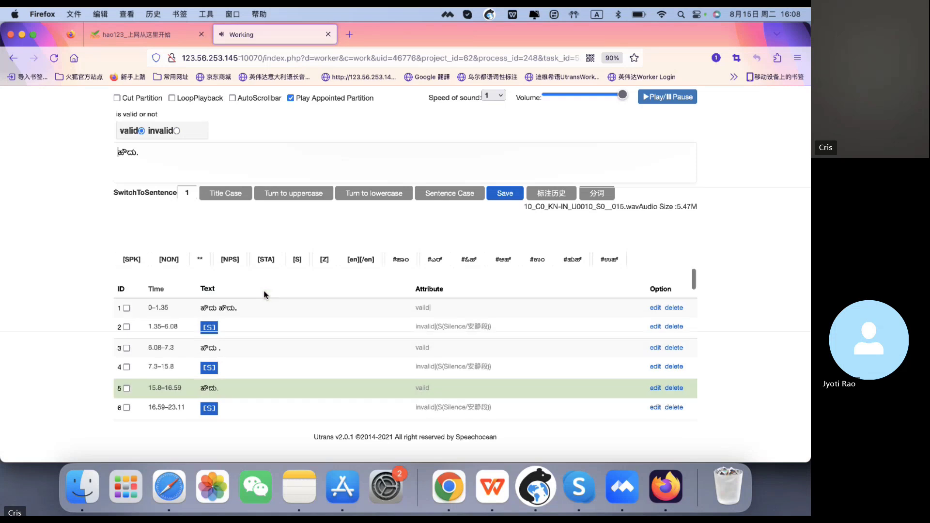
scroll(263, 291, "up", 1)
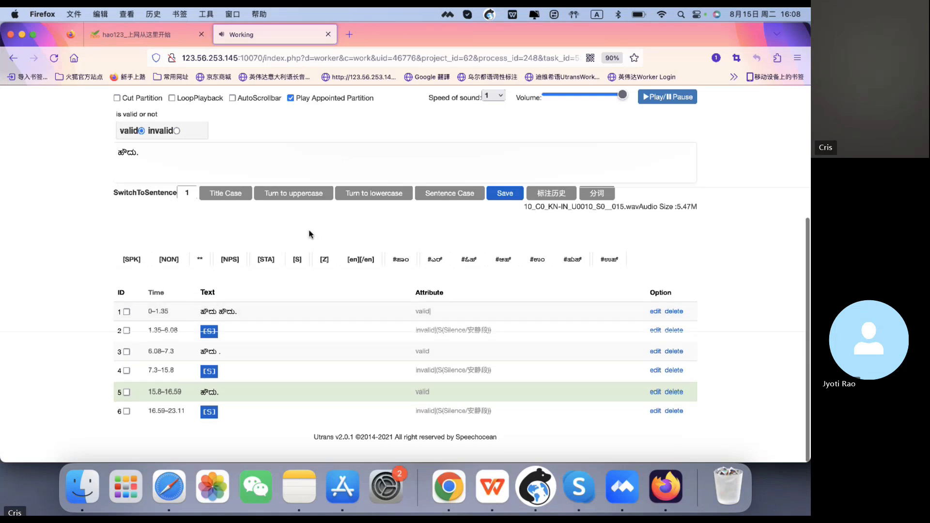
scroll(310, 235, "up", 5)
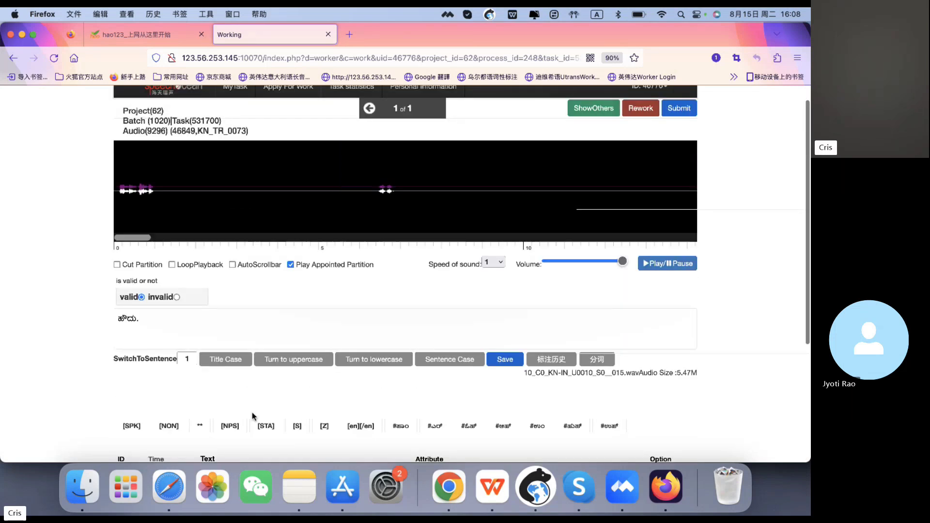
left_click_drag(193, 327, 102, 324)
left_click(159, 324)
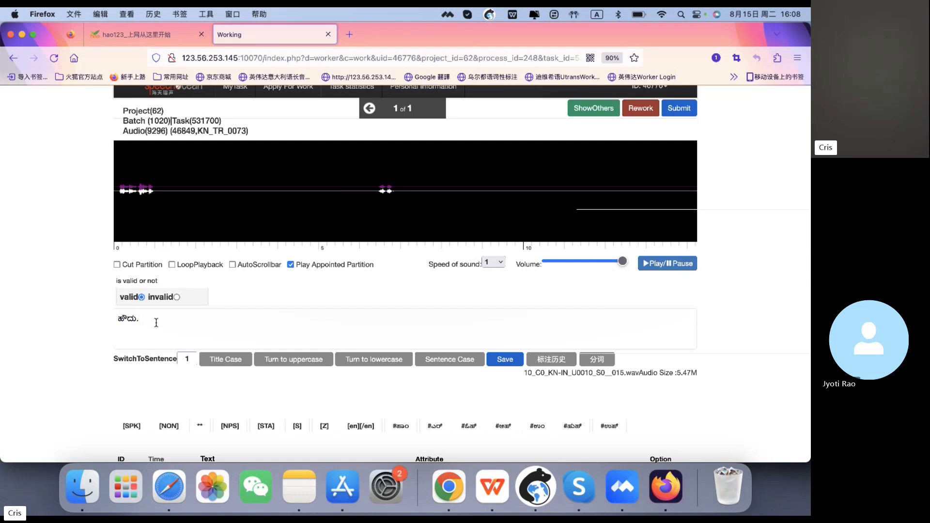
scroll(314, 329, "down", 3)
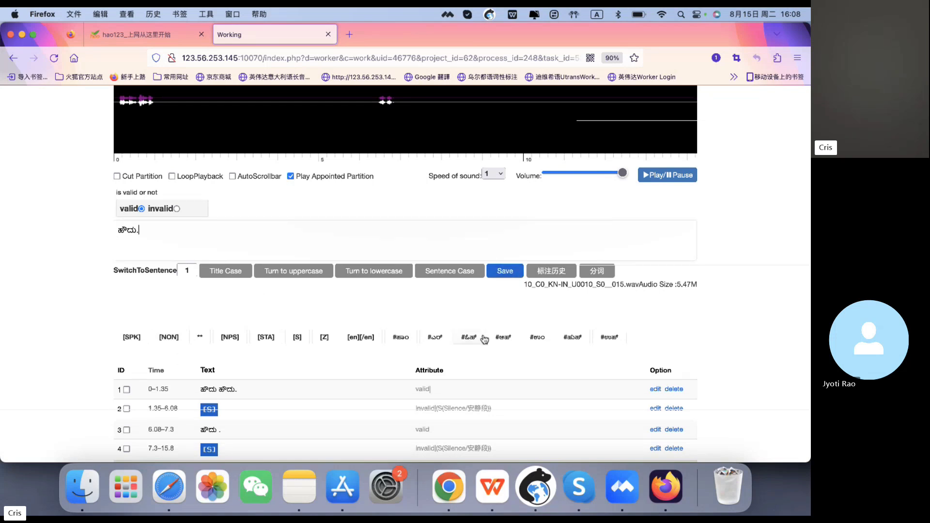
scroll(518, 321, "down", 2)
scroll(408, 386, "down", 1)
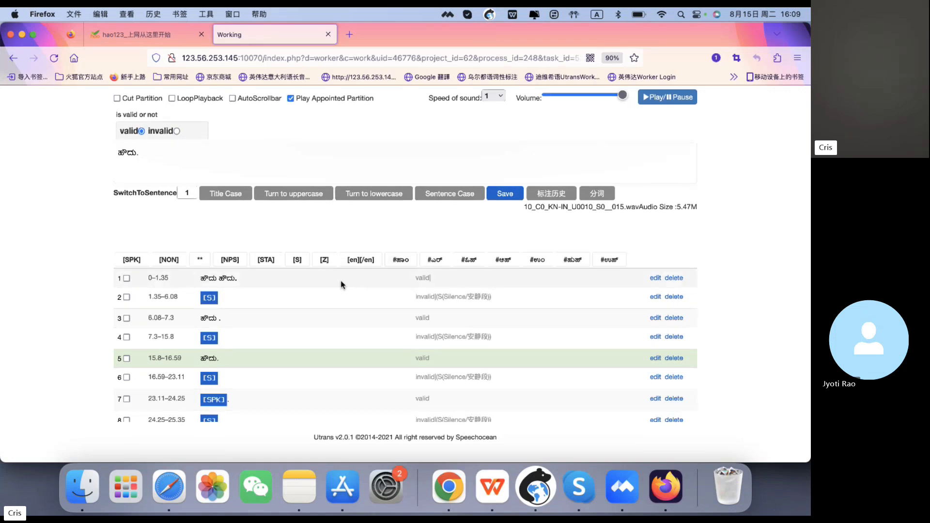
scroll(340, 285, "up", 1)
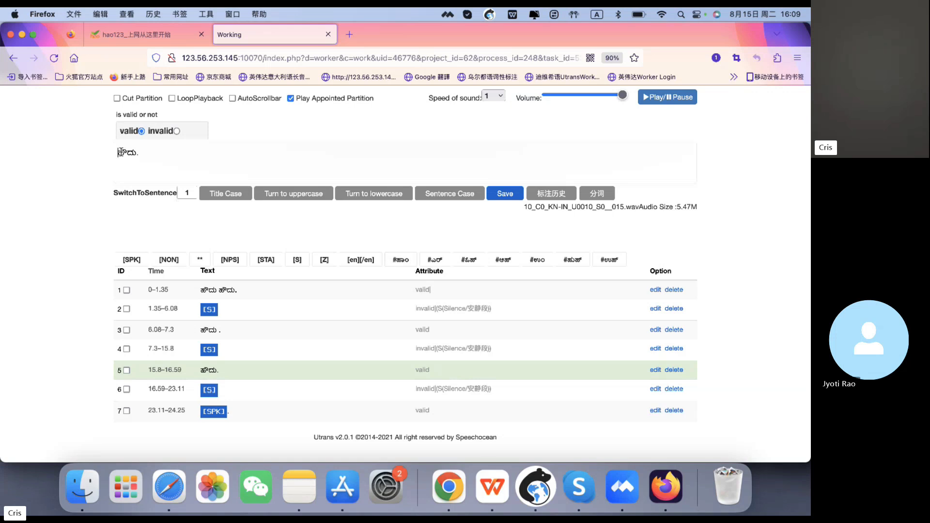
- Insert a #ಹಾಂ tag at the start of the fifth segment's transcript and save it
left_click(401, 260)
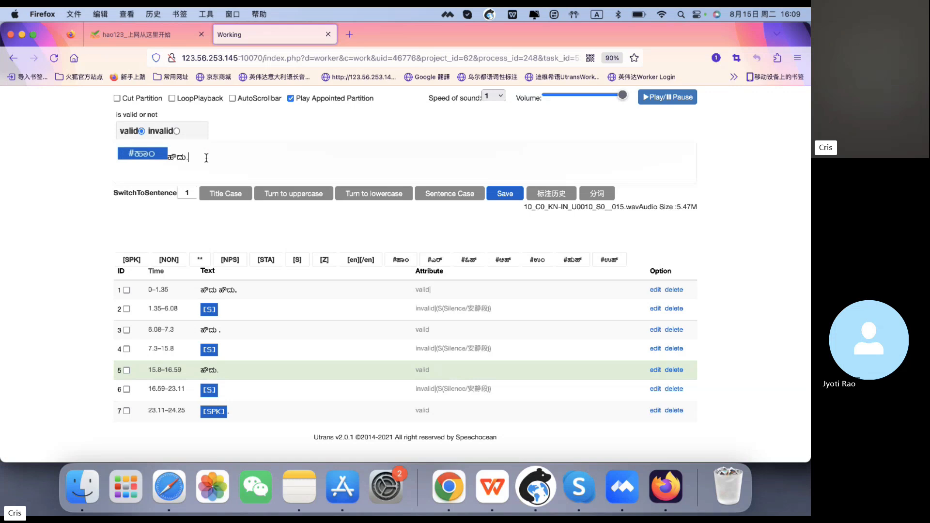
left_click(509, 199)
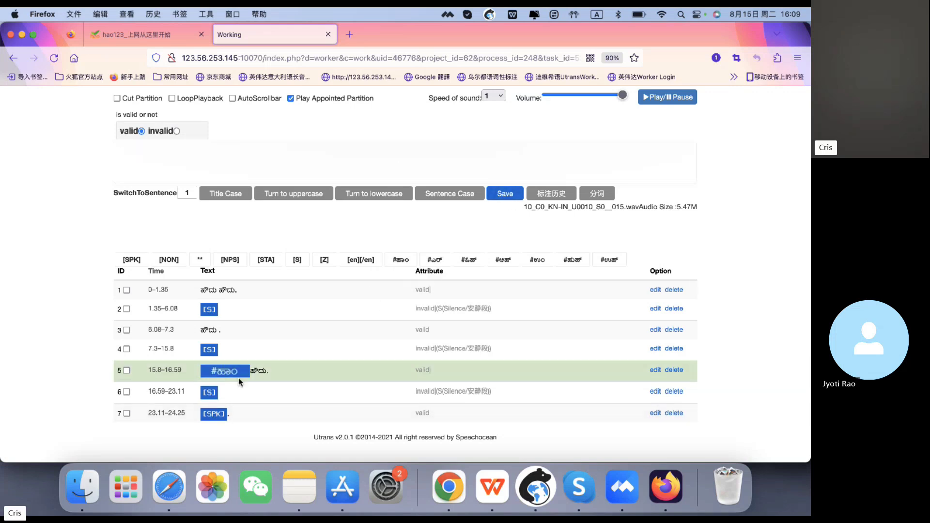
- Reopen the fifth segment, remove the #ಹಾಂ tag from its transcript and save it
left_click(245, 370)
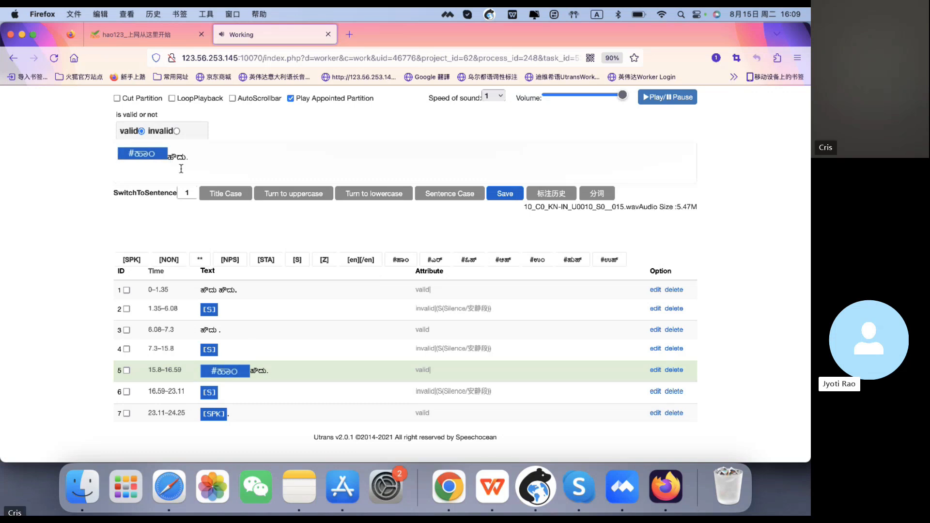
key("BackSpace")
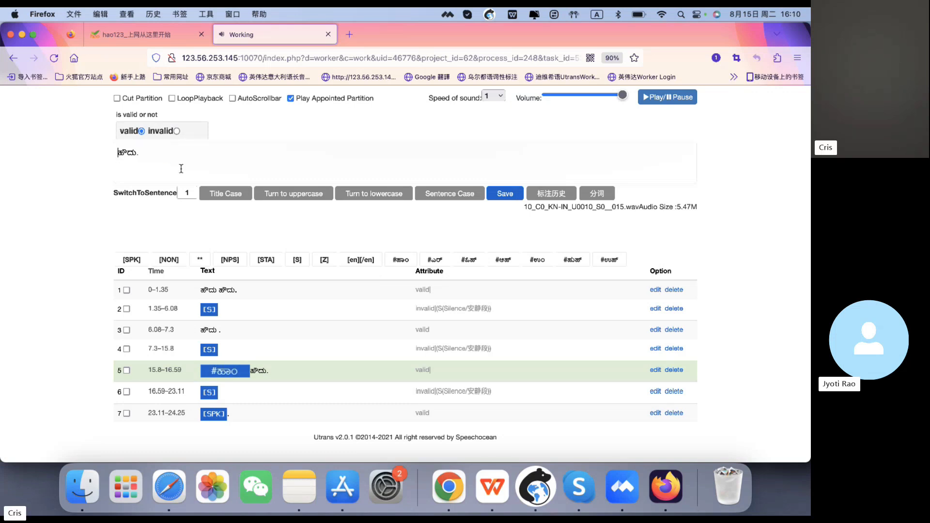
left_click(506, 196)
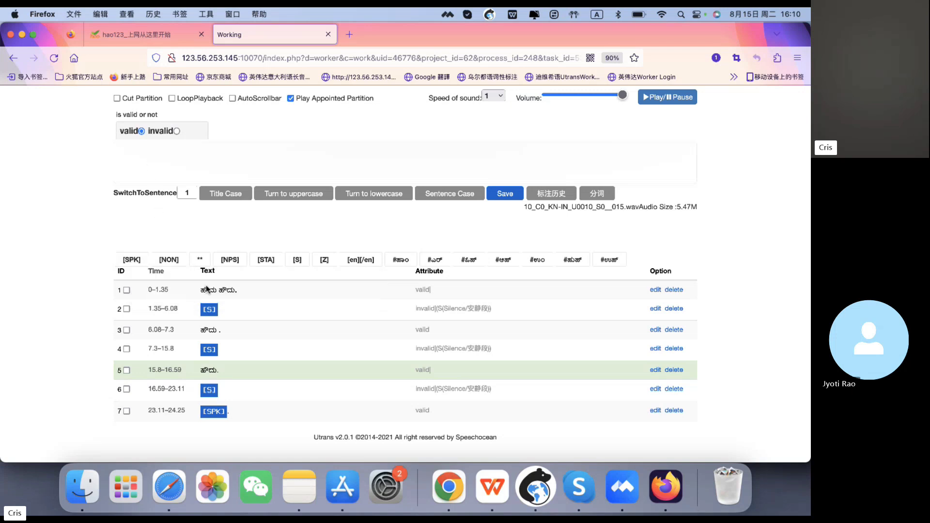
- Open the first segment and try adding a [SPK] tag at the start of its transcript
left_click(215, 290)
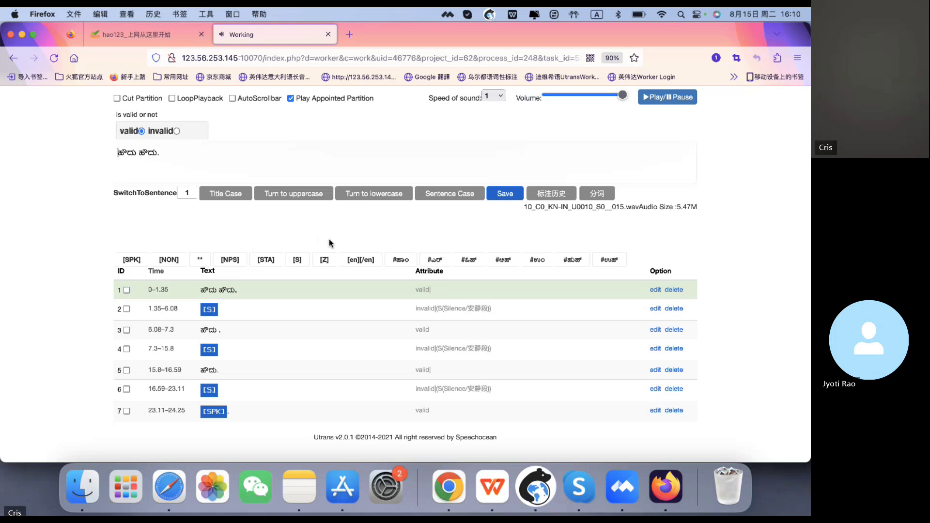
left_click(140, 261)
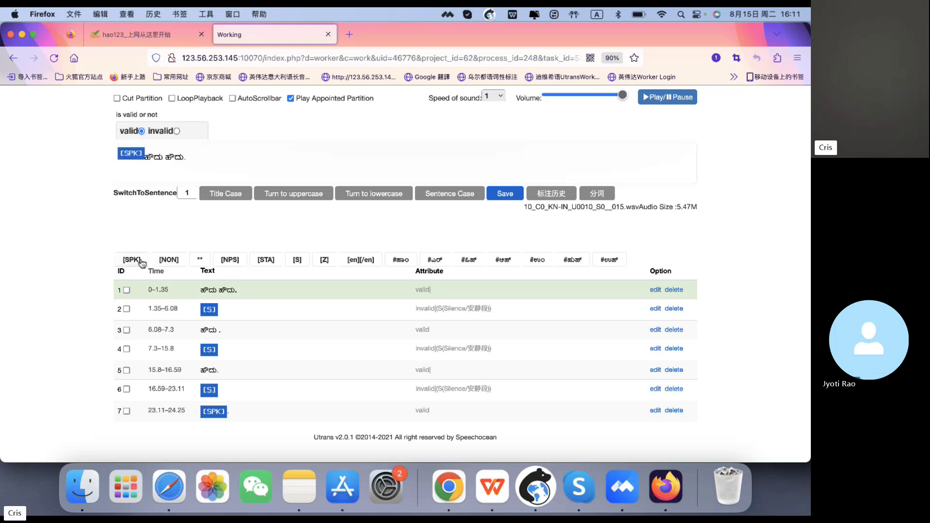
left_click(519, 195)
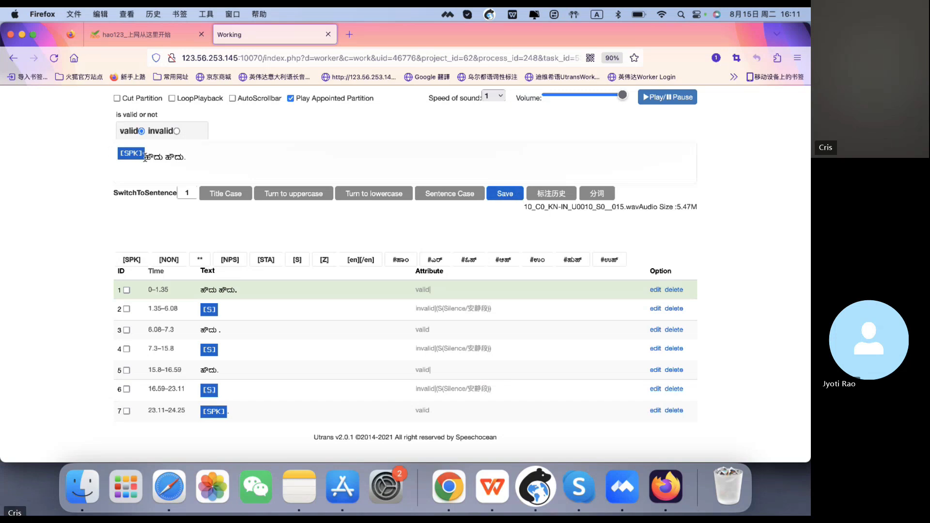
key("BackSpace")
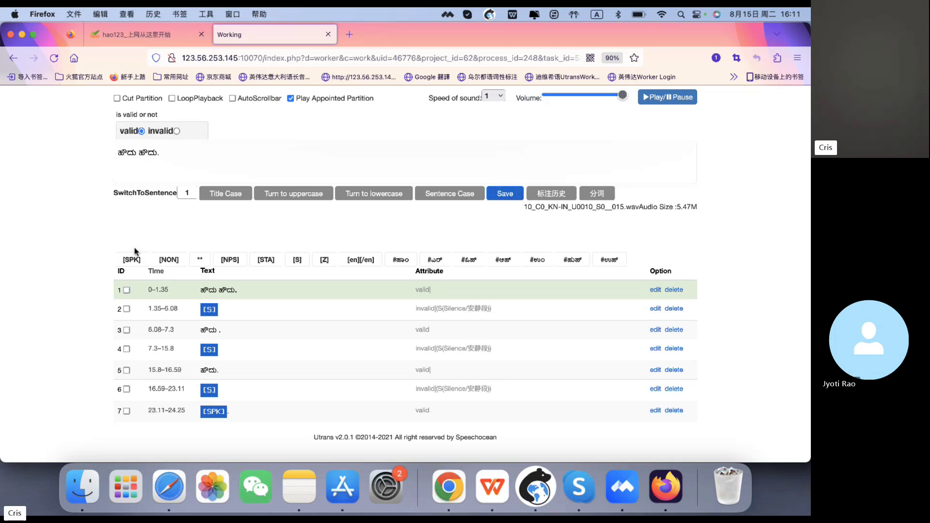
left_click(132, 259)
left_click(506, 196)
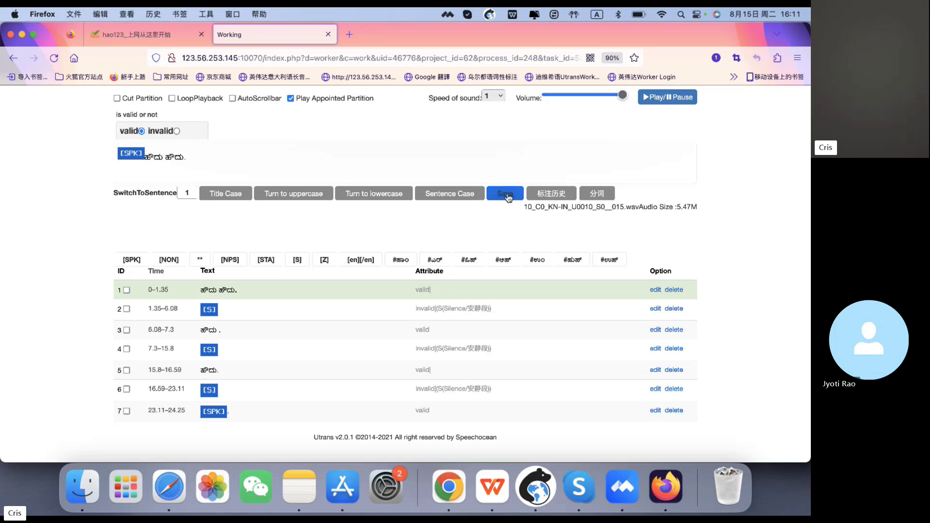
key("BackSpace")
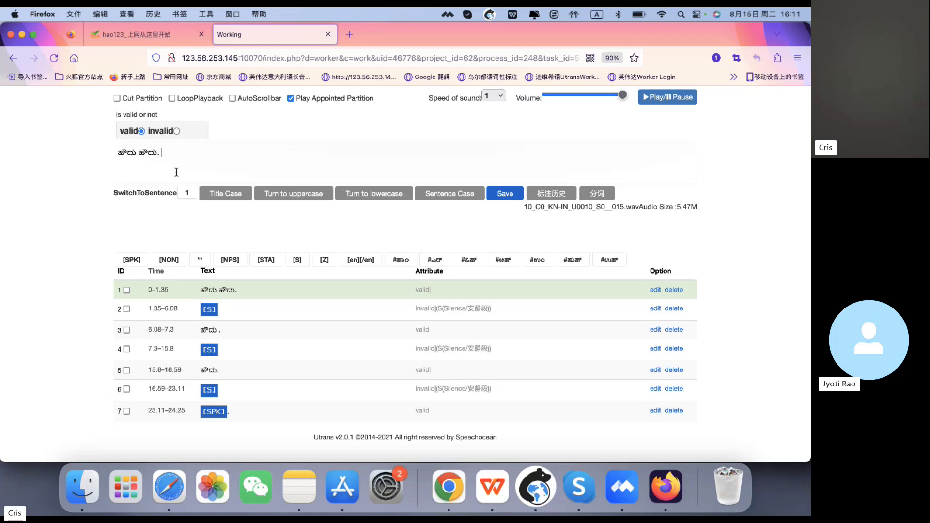
- Try appending My name is followed by a [SPK] tag and a speaker's name to the first transcript
type("My name")
key("BackSpace")
key("BackSpace")
key("BackSpace")
key("BackSpace")
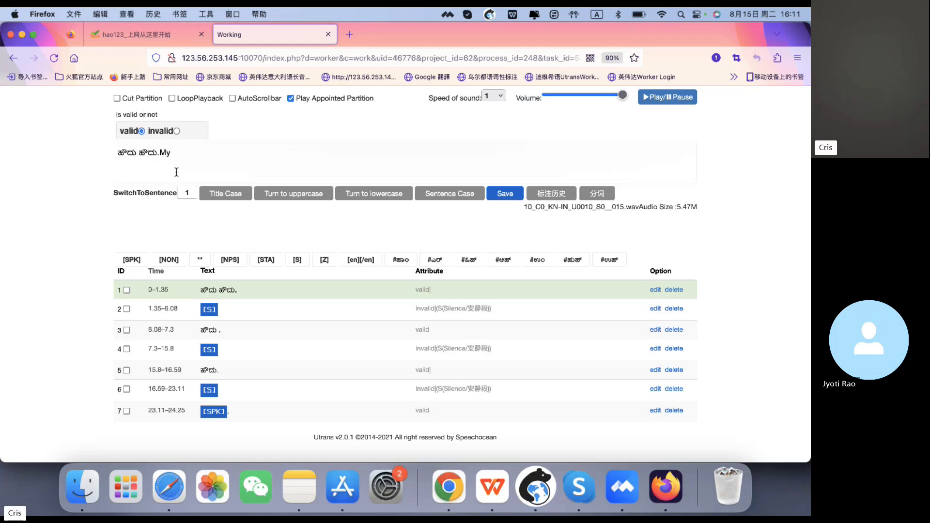
type("name is")
left_click(140, 259)
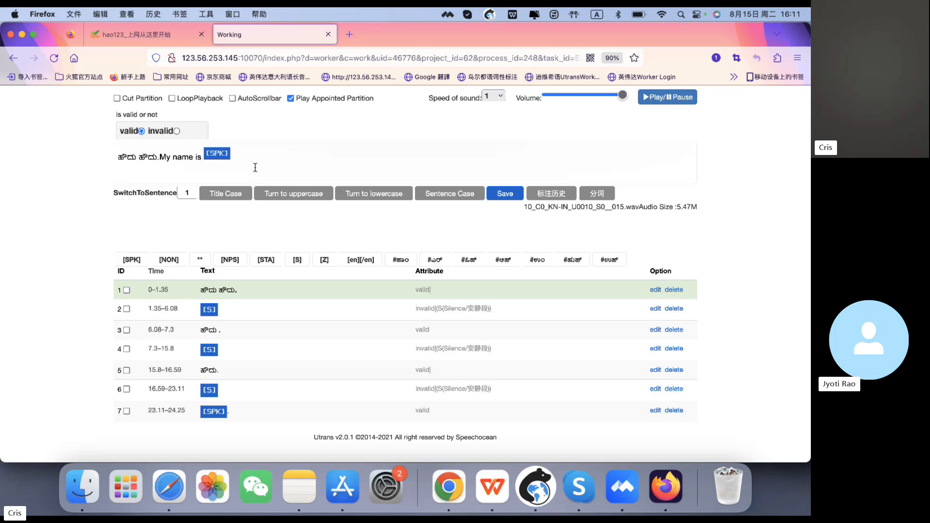
type("Dal")
key("BackSpace")
key("BackSpace")
key("BackSpace")
key("BackSpace")
key("BackSpace")
key("BackSpace")
key("BackSpace")
key("BackSpace")
key("BackSpace")
key("BackSpace")
key("BackSpace")
key("BackSpace")
key("BackSpace")
key("BackSpace")
key("BackSpace")
key("BackSpace")
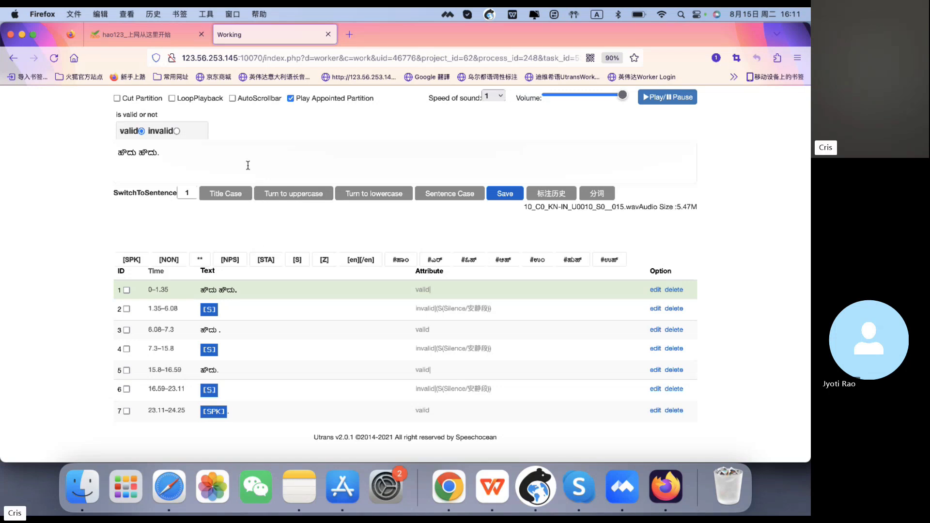
- Try inserting a [SPK] tag between the two words of the first segment's transcript
left_click(140, 154)
left_click(132, 261)
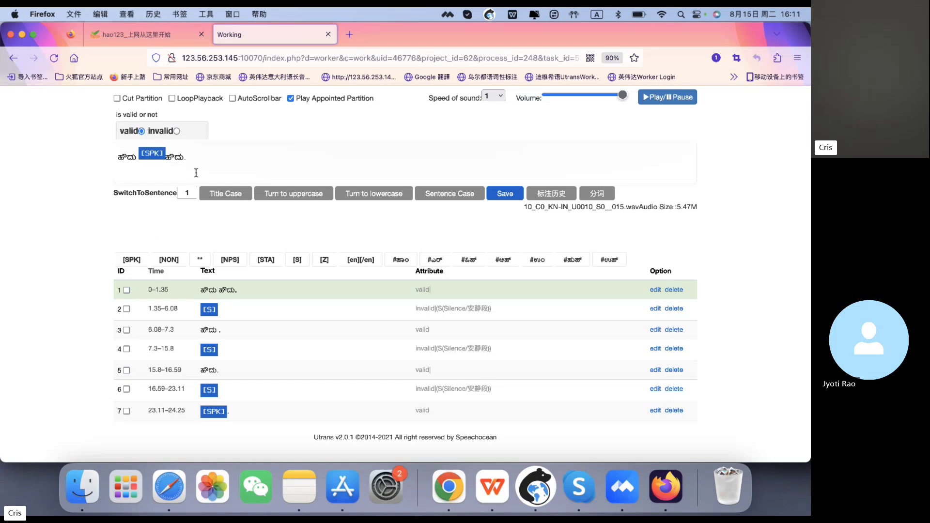
left_click(132, 260)
key("BackSpace")
left_click(166, 156)
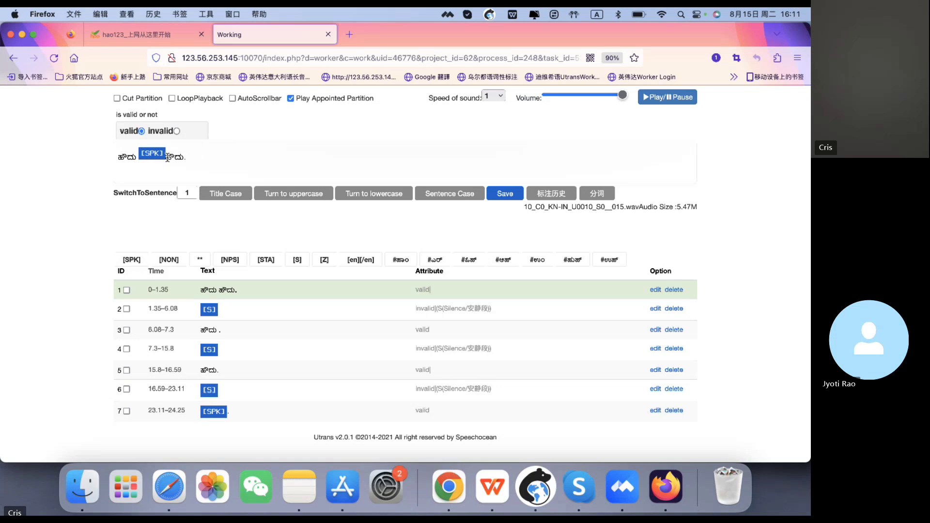
key("BackSpace")
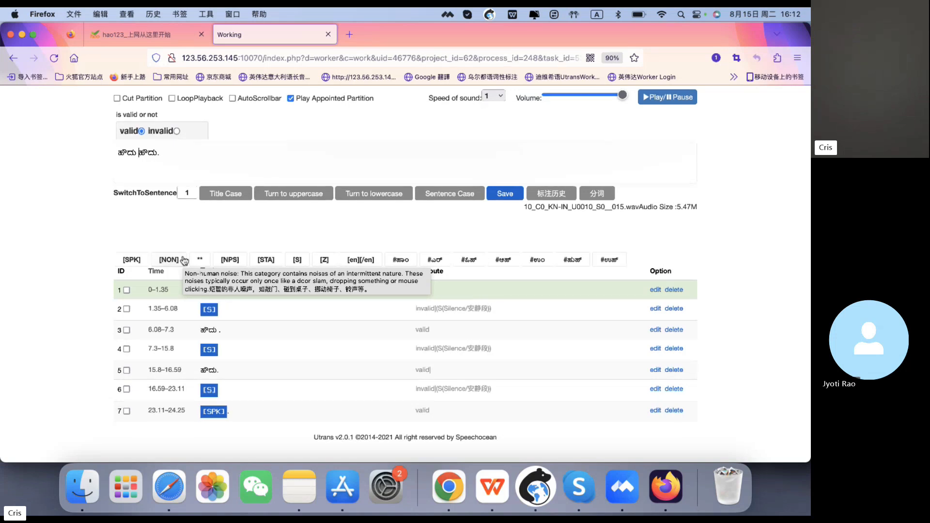
- Try inserting a [NON] tag between the two words of the first segment's transcript
left_click(152, 148)
left_click(138, 152)
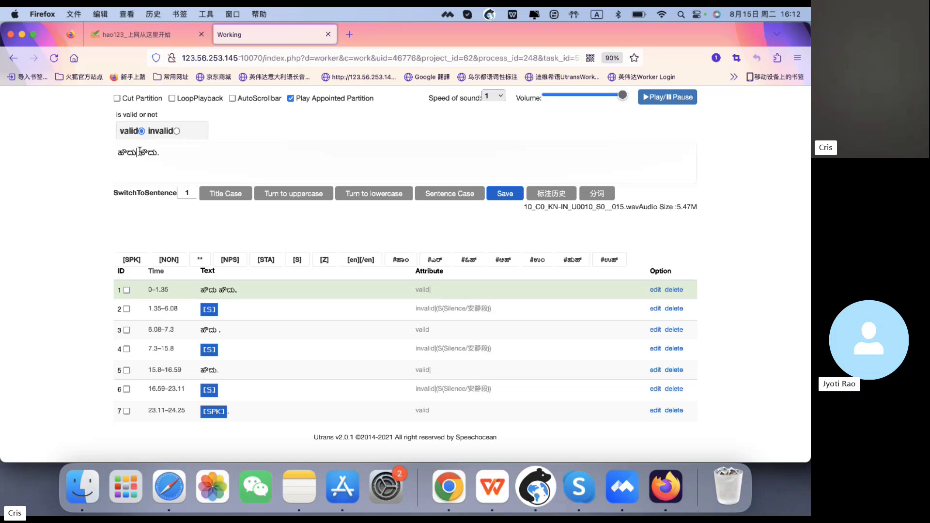
left_click(176, 260)
key("BackSpace")
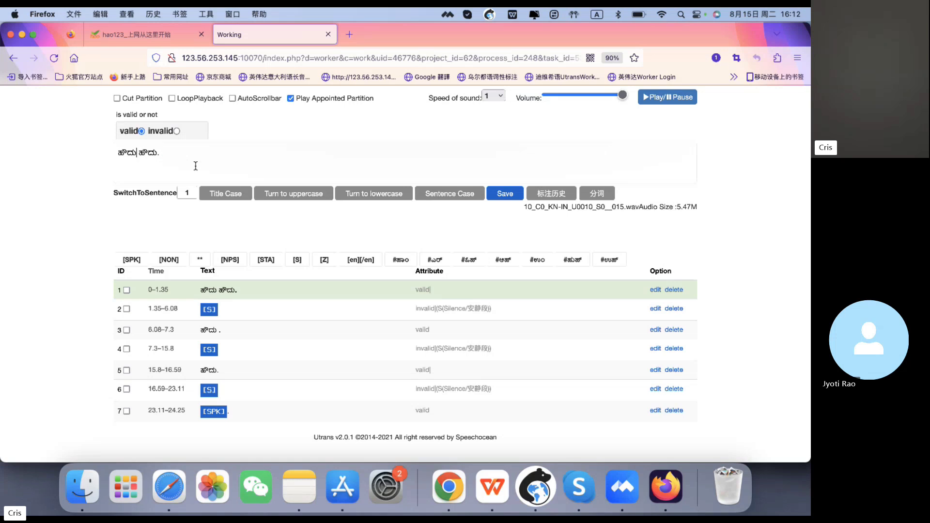
left_click(172, 257)
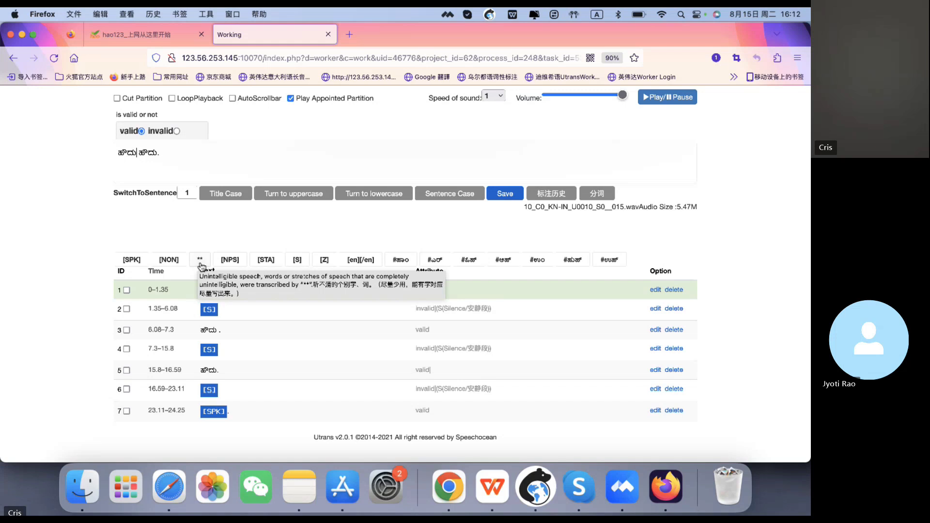
left_click(204, 172)
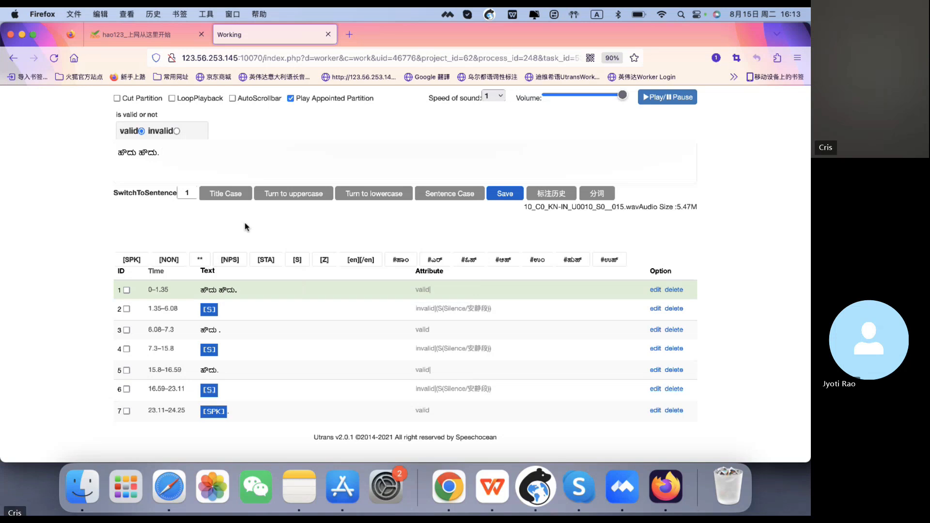
- Scroll through the segment list to review the later segments' transcripts and validity attributes
scroll(245, 223, "up", 5)
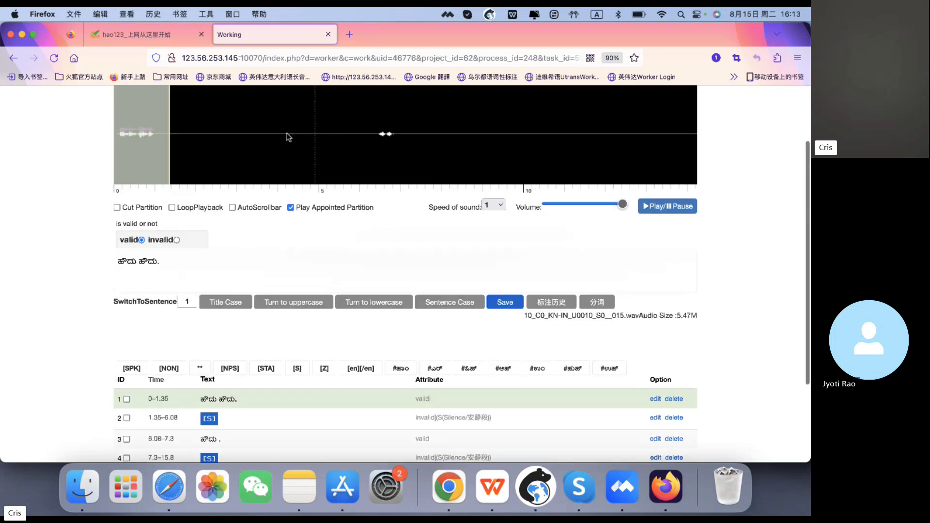
scroll(283, 231, "down", 5)
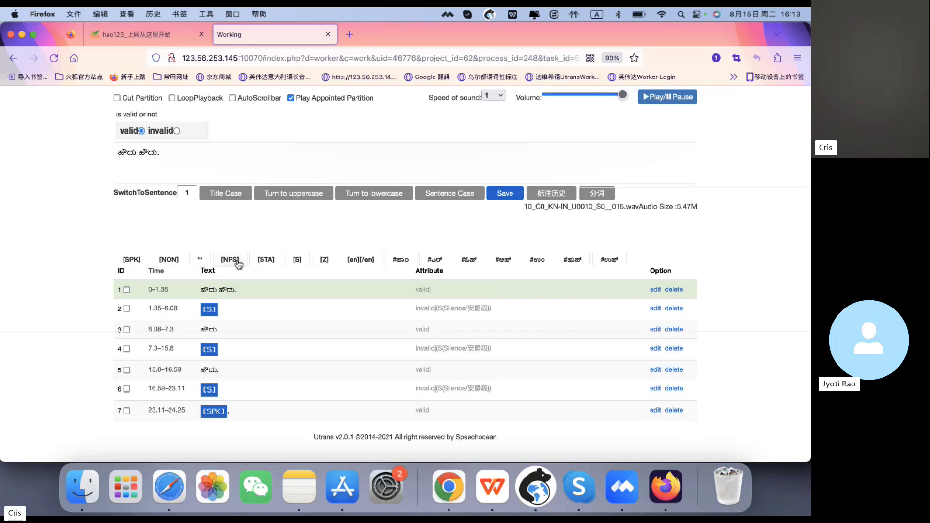
left_click(231, 160)
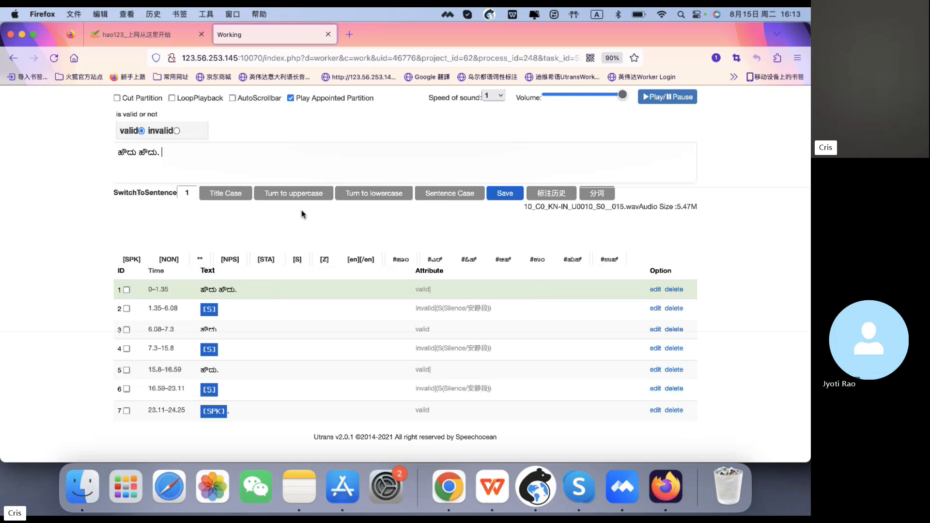
scroll(274, 393, "down", 2)
scroll(274, 391, "up", 2)
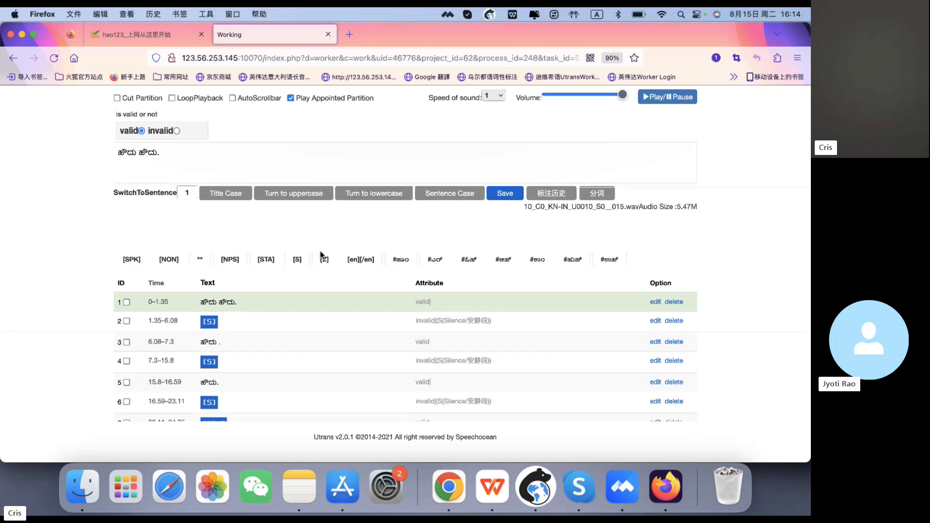
scroll(306, 352, "down", 5)
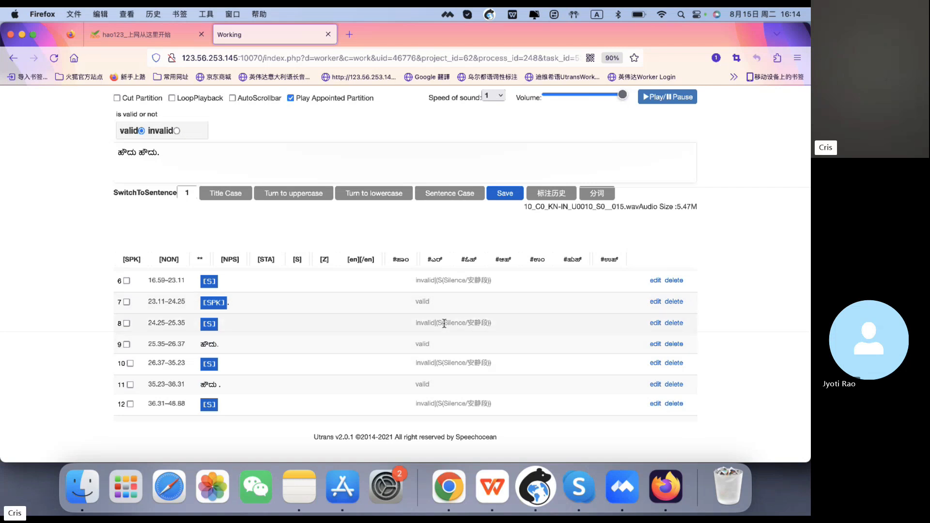
scroll(422, 372, "down", 3)
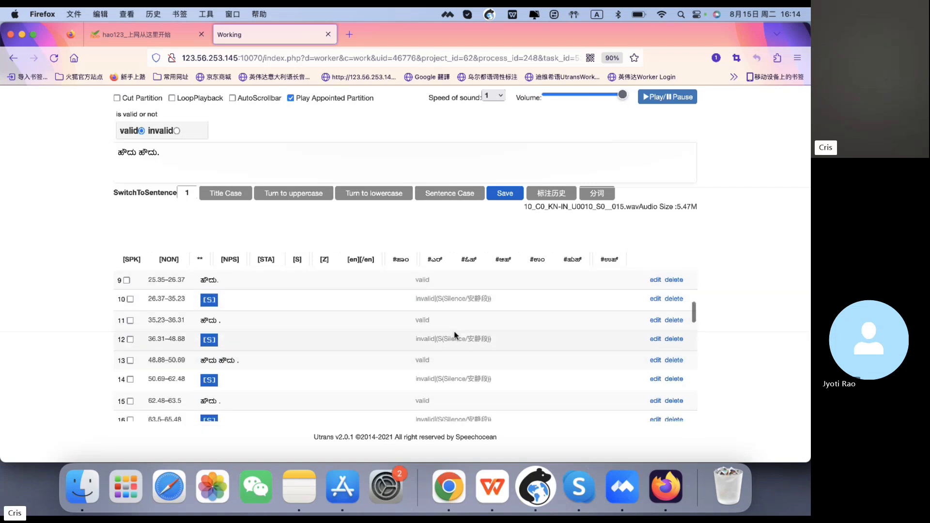
scroll(435, 372, "down", 1)
scroll(434, 376, "down", 5)
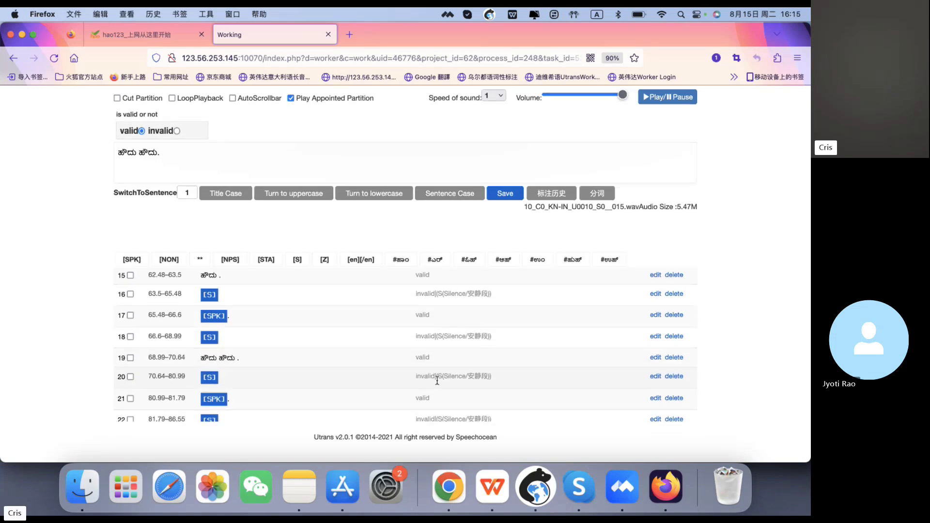
scroll(436, 380, "up", 6)
scroll(437, 380, "up", 6)
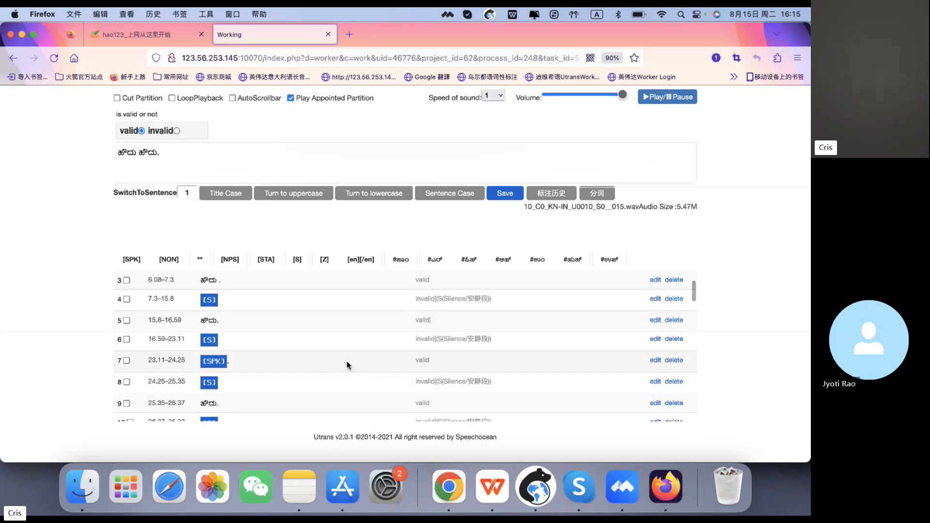
- Open the seventh segment, mark it invalid, replace its transcript with a [Z] tag and save
left_click(288, 362)
scroll(143, 270, "up", 4)
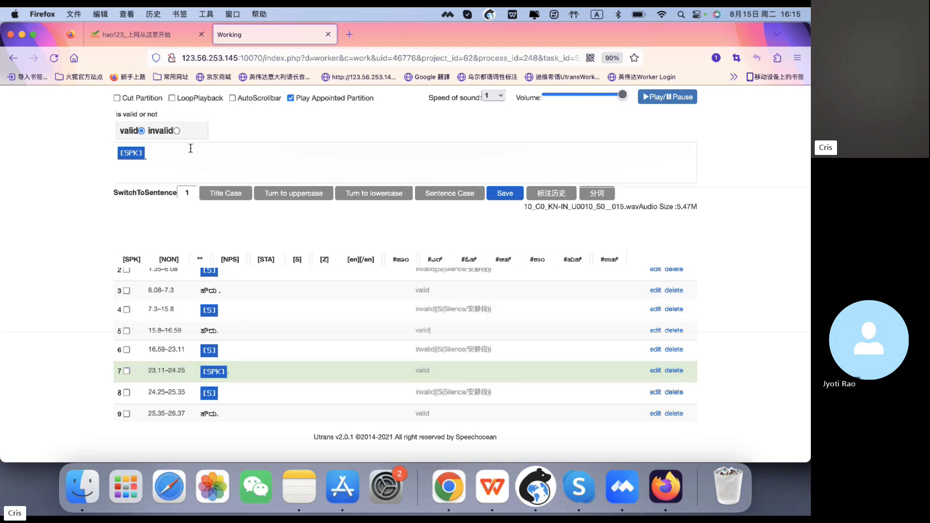
left_click(177, 132)
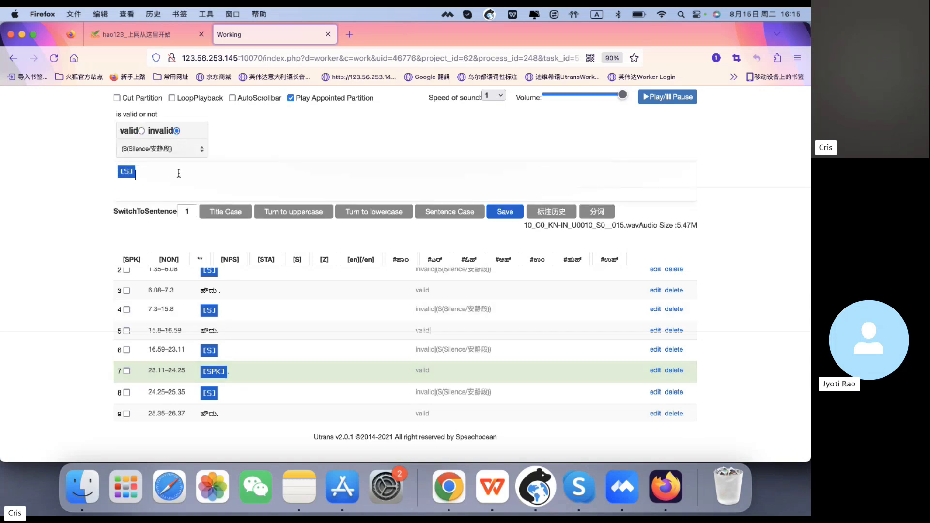
left_click(327, 264)
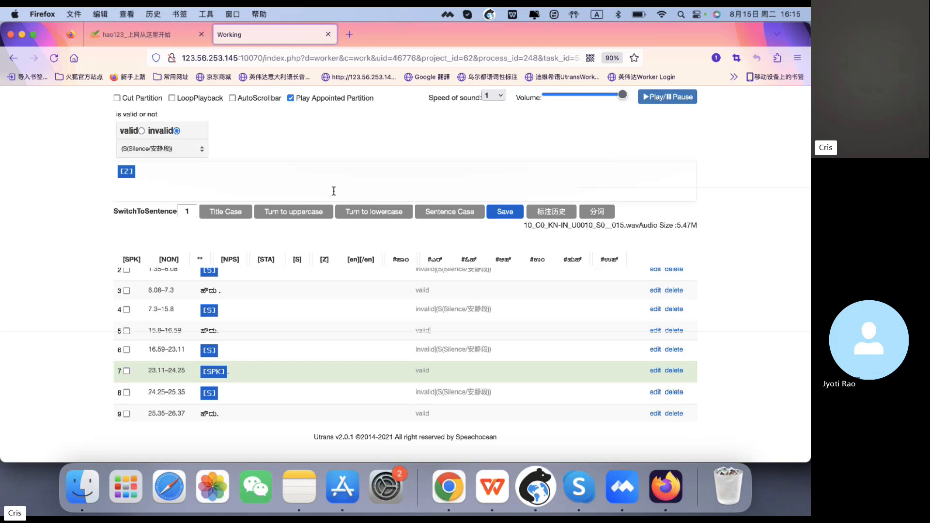
left_click(514, 218)
- Reload the page and reopen the seventh segment's transcript
left_click(52, 55)
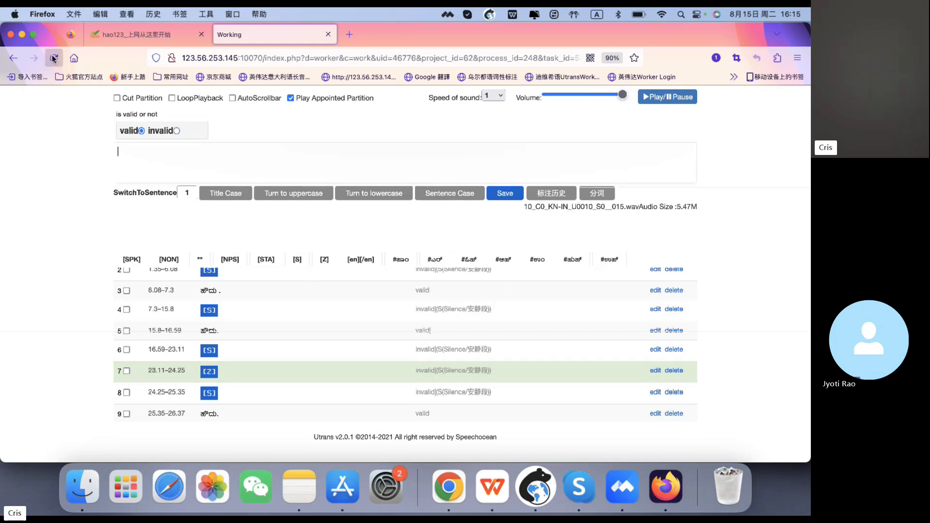
left_click(53, 58)
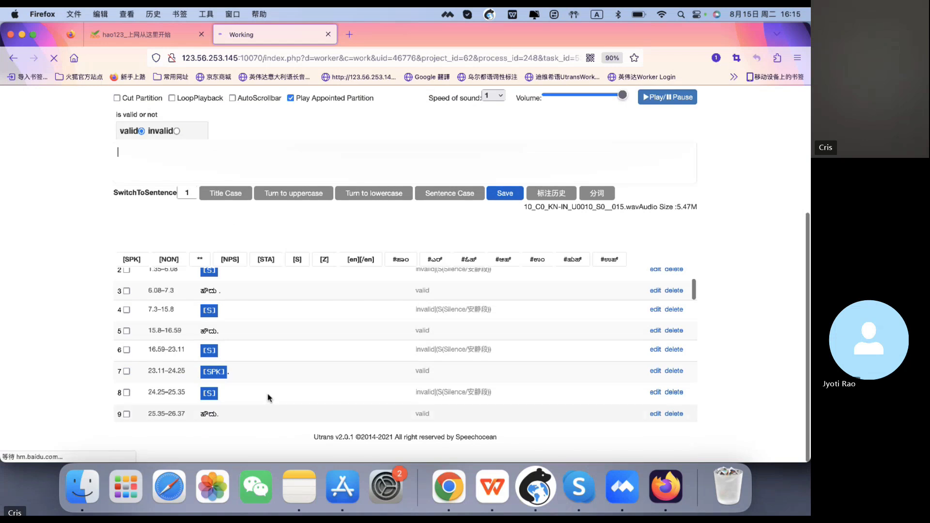
scroll(274, 347, "down", 1)
left_click(266, 353)
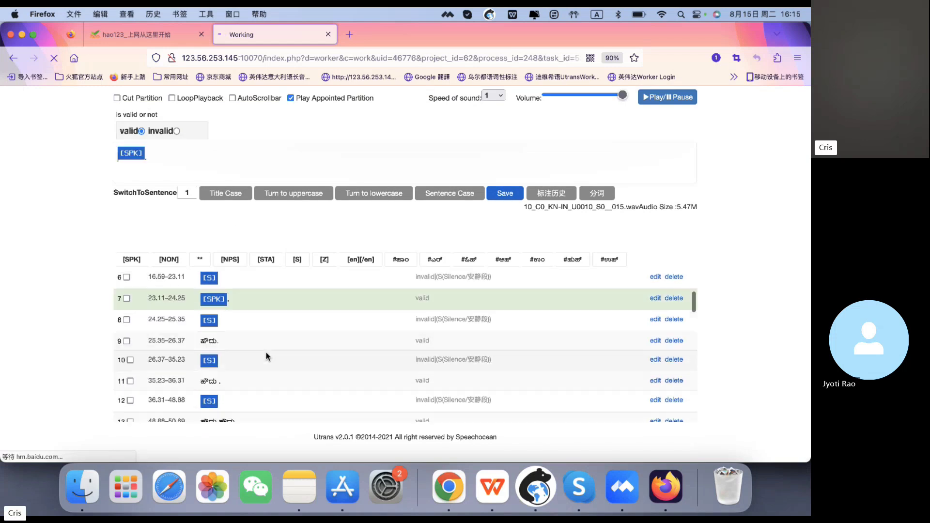
- Mark the seventh segment invalid again, replace its transcript with a [Z] tag and save
scroll(201, 170, "up", 1)
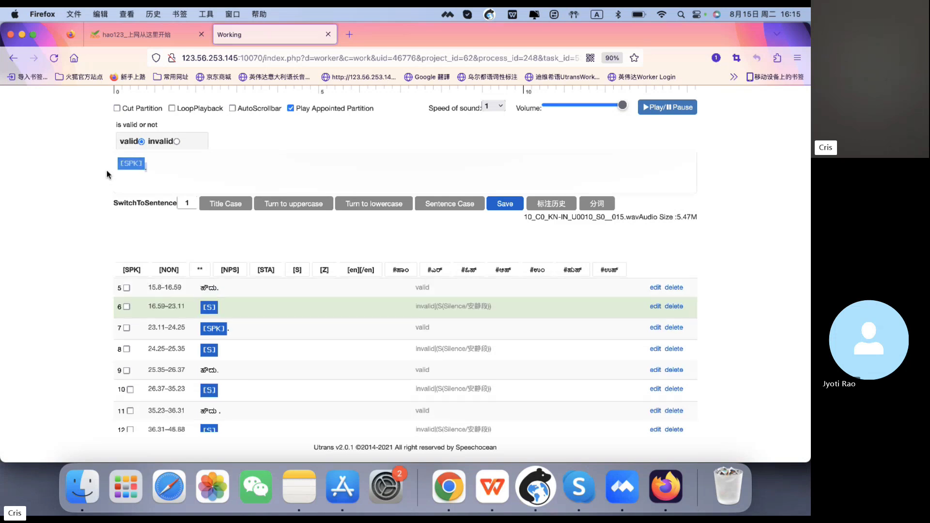
left_click(169, 142)
left_click(170, 171)
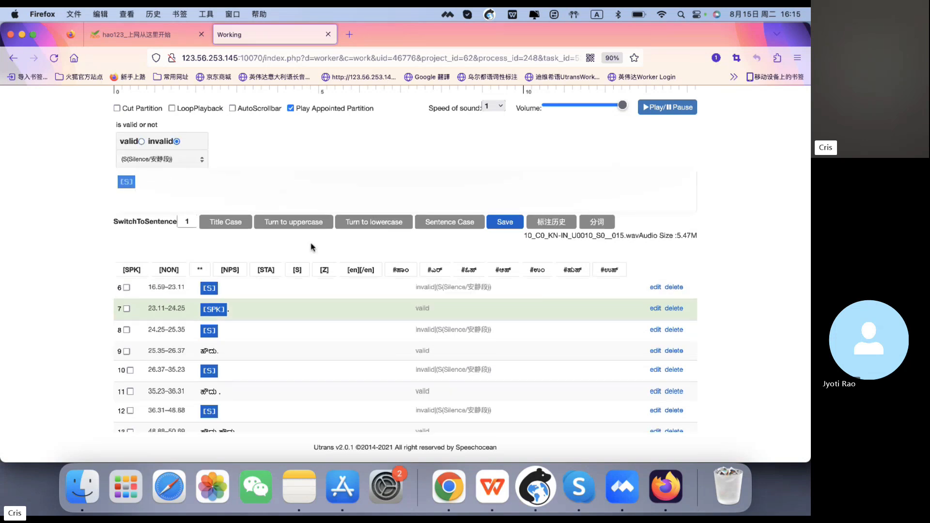
left_click(324, 270)
left_click(505, 224)
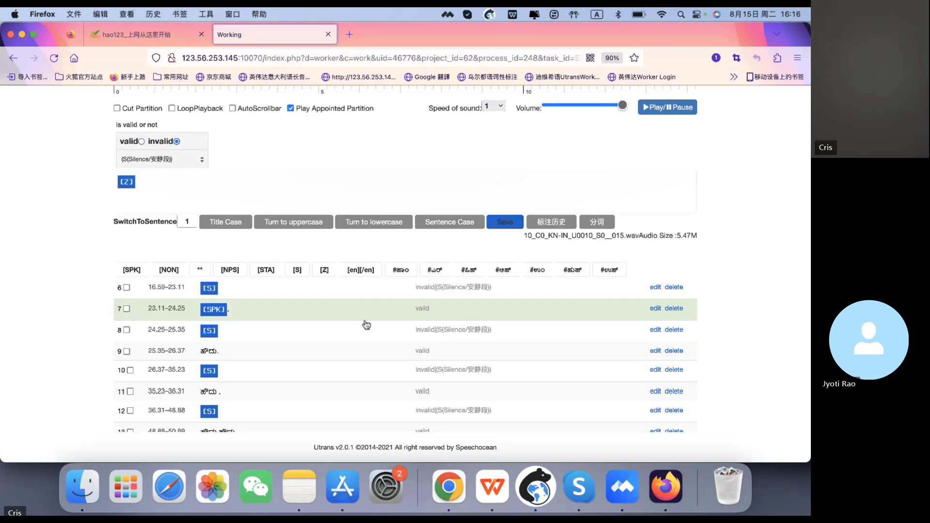
- Scroll through the later segments, opening several to view their transcripts
scroll(351, 329, "down", 5)
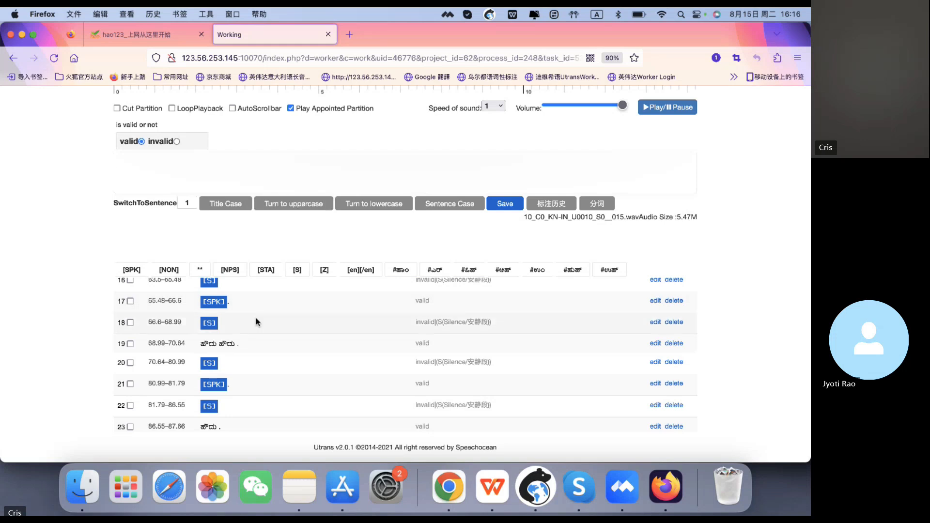
scroll(260, 349, "down", 5)
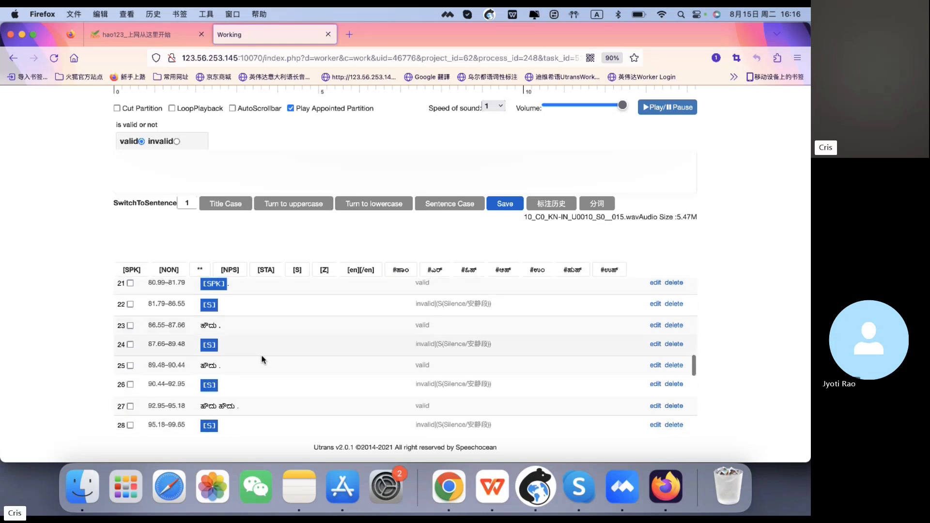
left_click(261, 370)
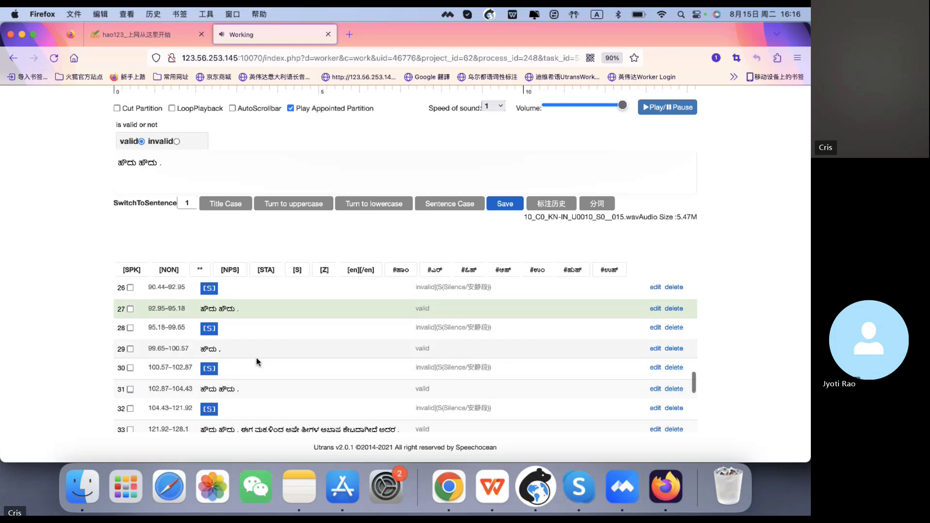
left_click(255, 353)
left_click(256, 357)
left_click(266, 350)
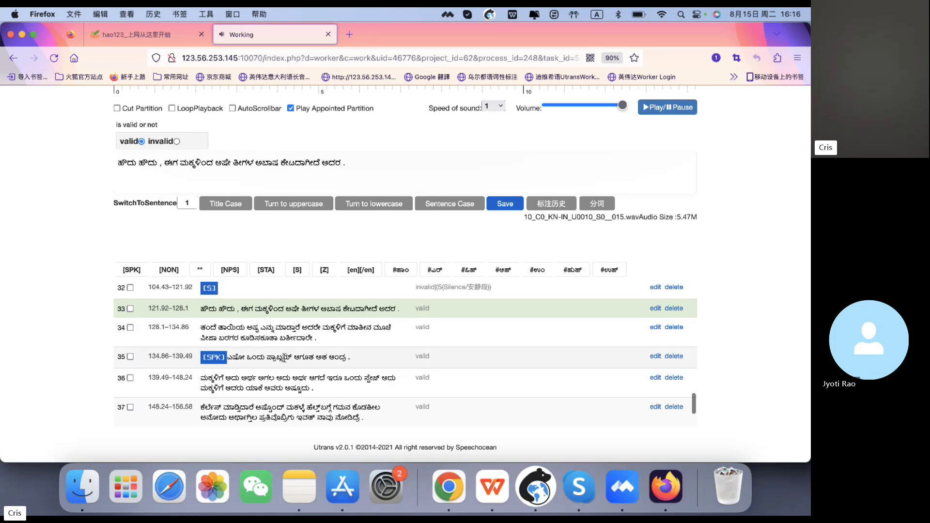
left_click(284, 358)
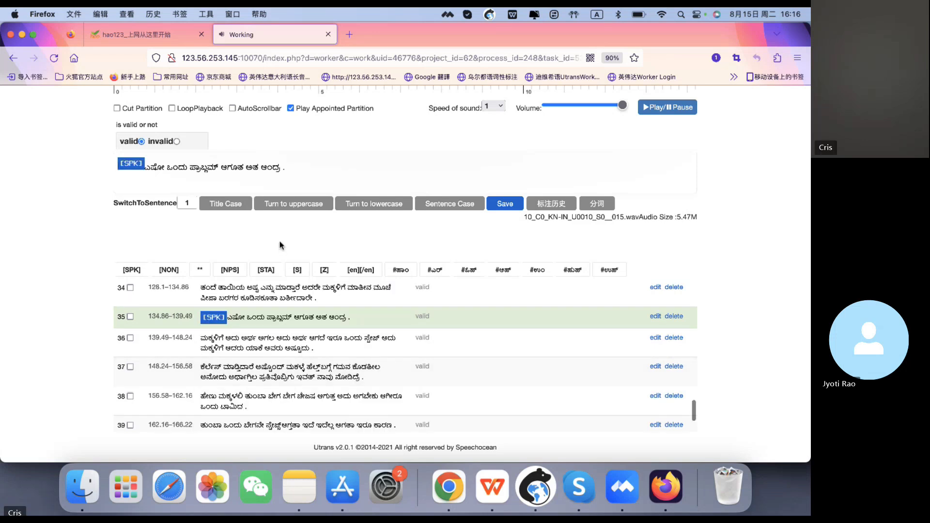
scroll(249, 378, "up", 15)
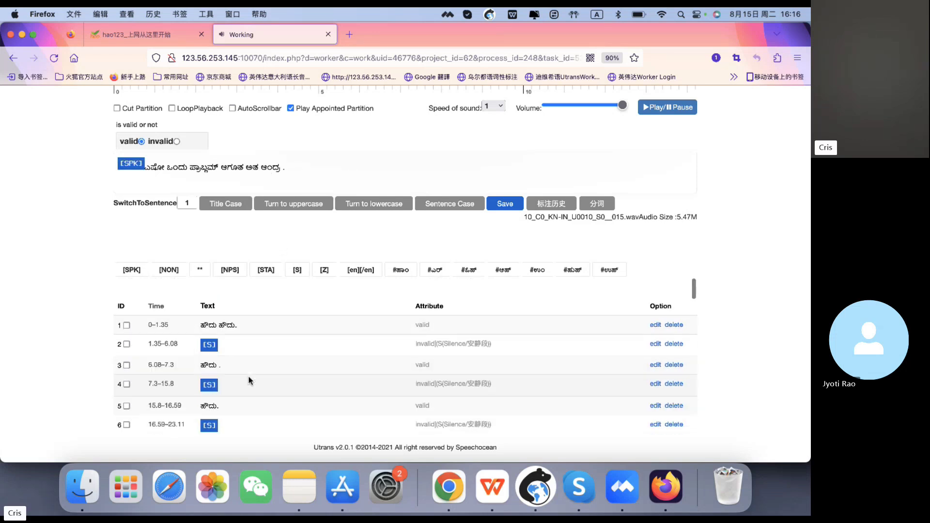
scroll(249, 380, "down", 3)
scroll(248, 380, "down", 10)
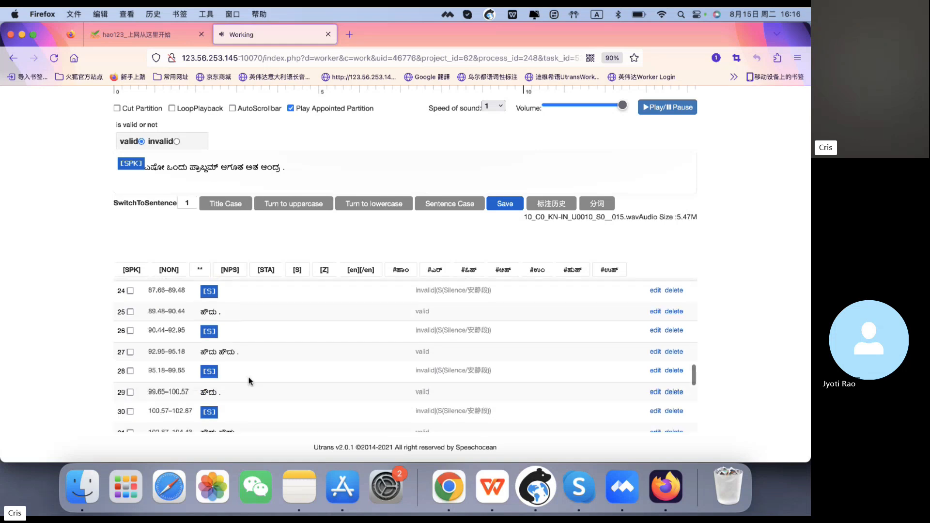
scroll(248, 377, "down", 3)
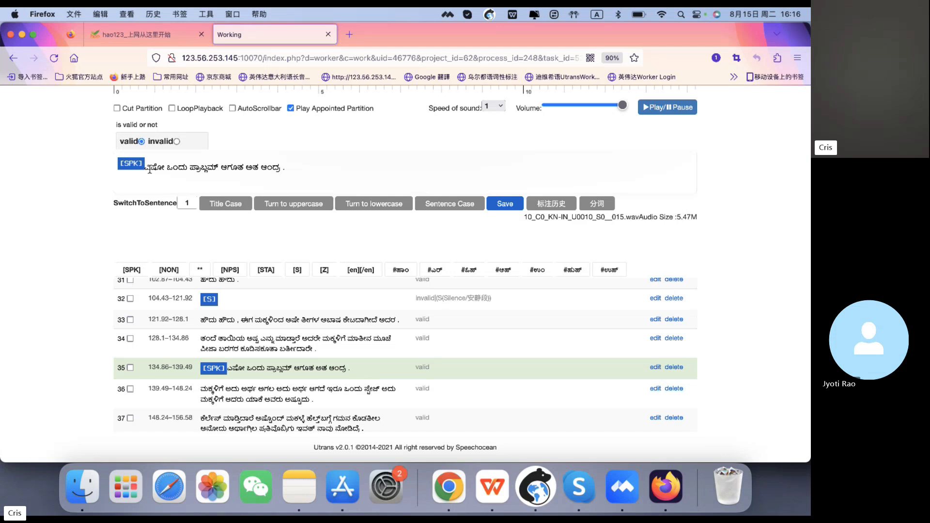
left_click(248, 368)
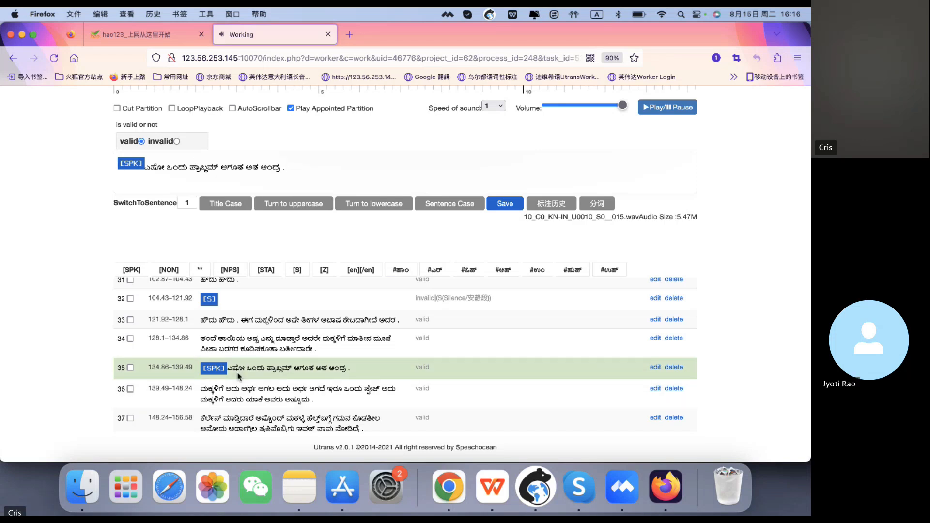
- Replace the [SPK] tag at the start of the 35th segment's transcript with the #ಓಜ್ tag
left_click(132, 168)
key("BackSpace")
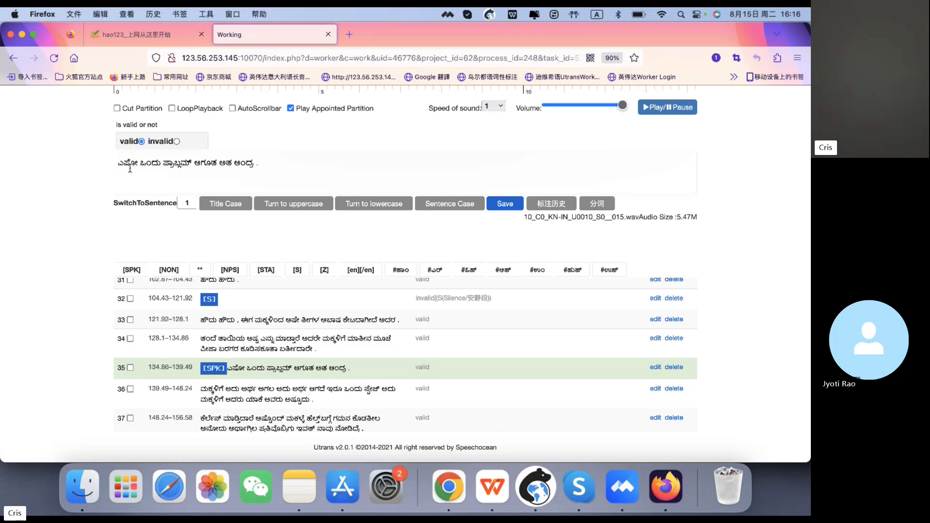
left_click(475, 274)
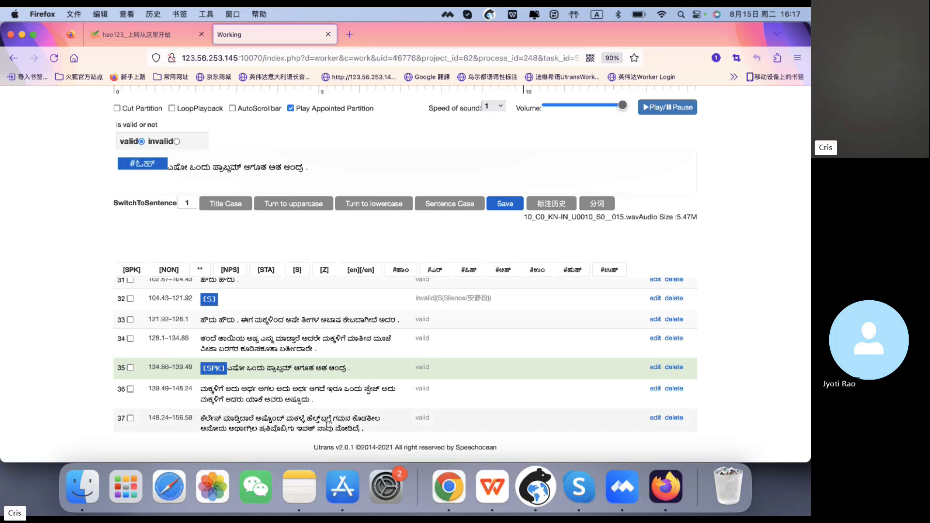
- Open the last segment and scroll back through the segment list
scroll(324, 430, "down", 5)
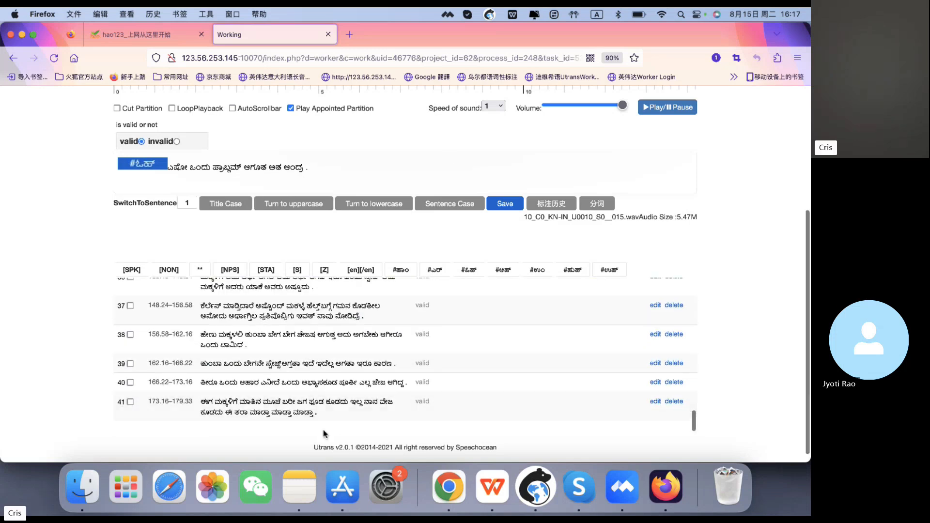
left_click(335, 414)
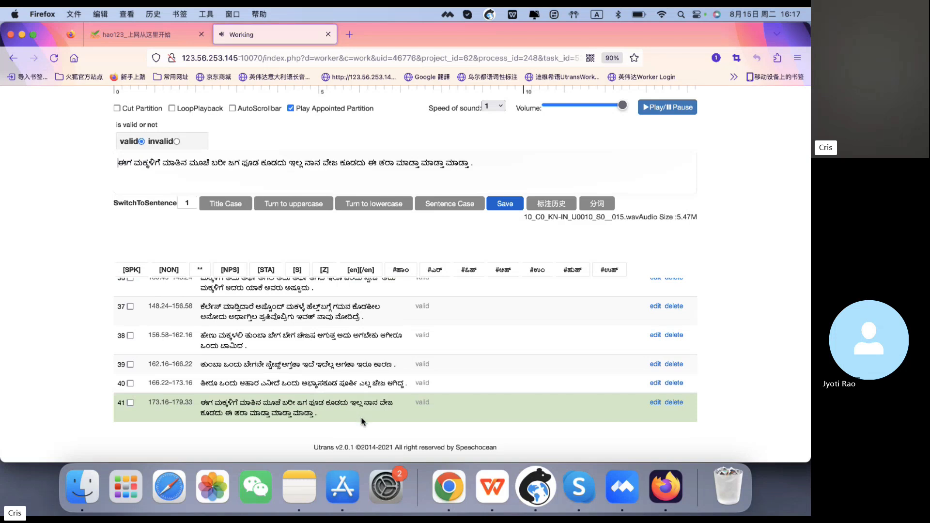
scroll(534, 171, "up", 3)
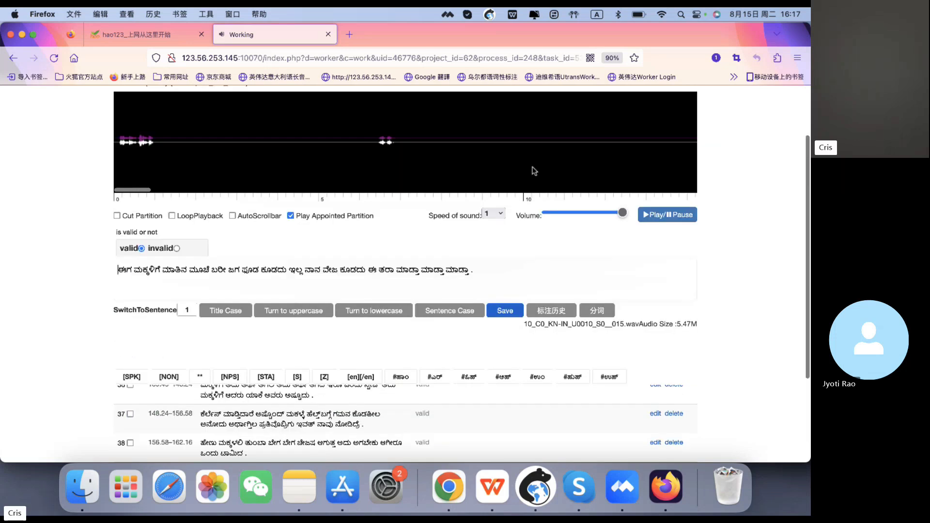
left_click(534, 171)
scroll(526, 281, "up", 2)
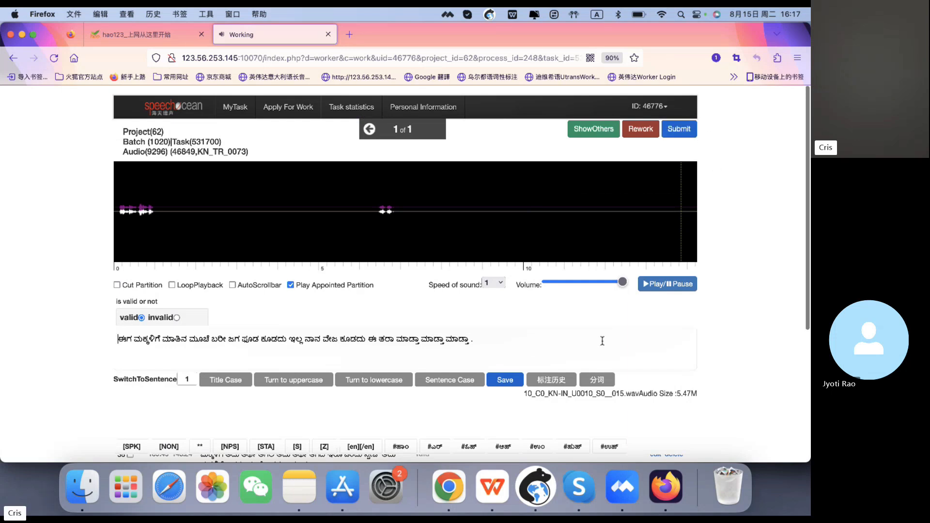
scroll(620, 316, "down", 5)
scroll(620, 315, "up", 3)
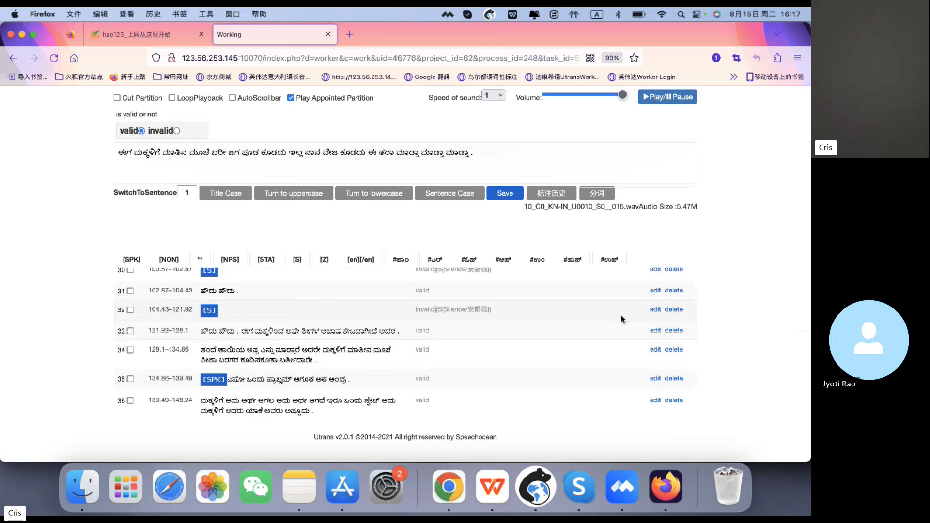
scroll(621, 315, "up", 5)
scroll(621, 315, "up", 8)
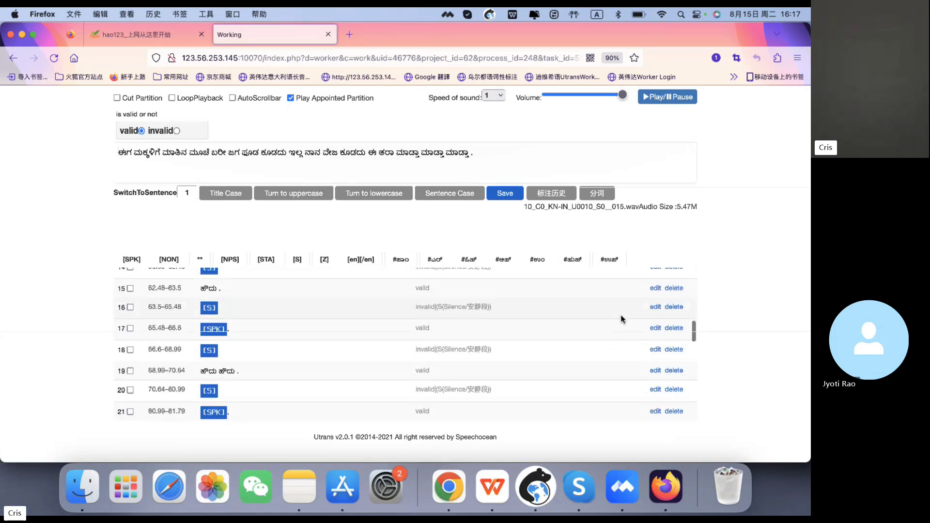
scroll(637, 315, "up", 1)
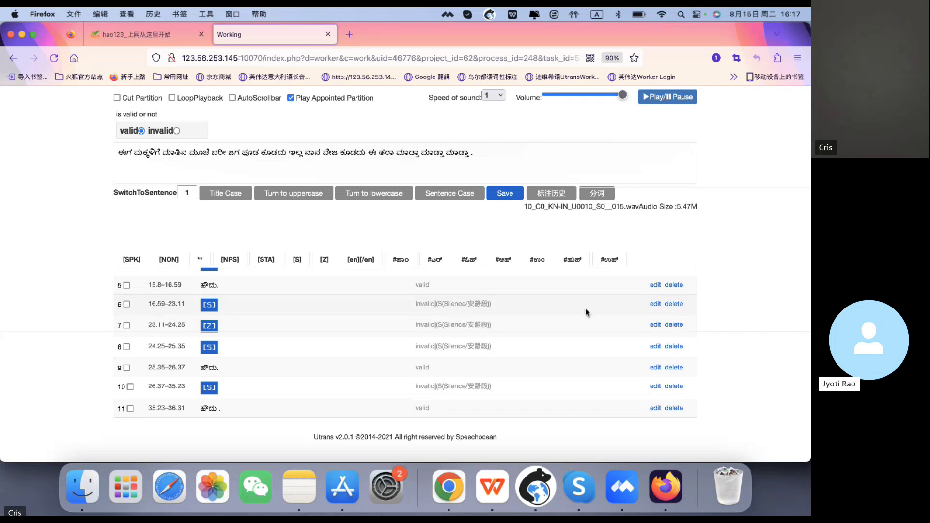
scroll(585, 308, "up", 3)
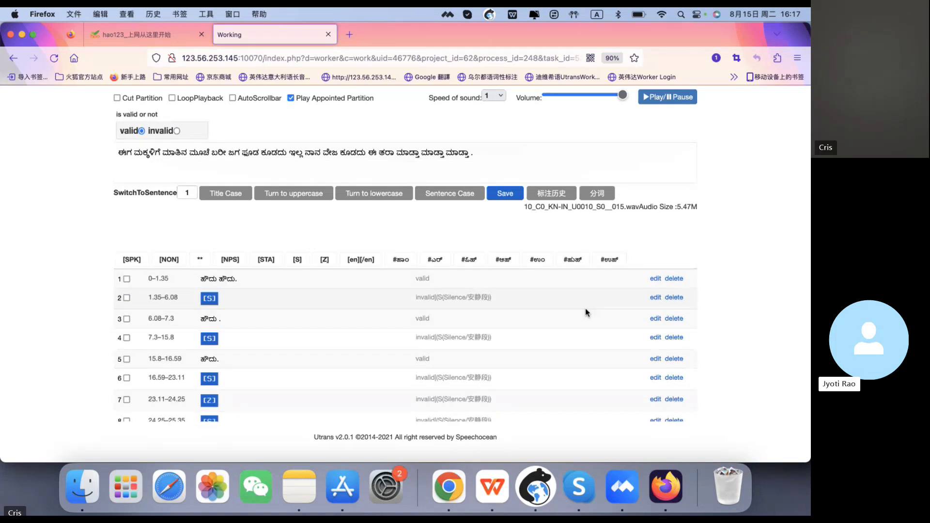
scroll(585, 308, "up", 1)
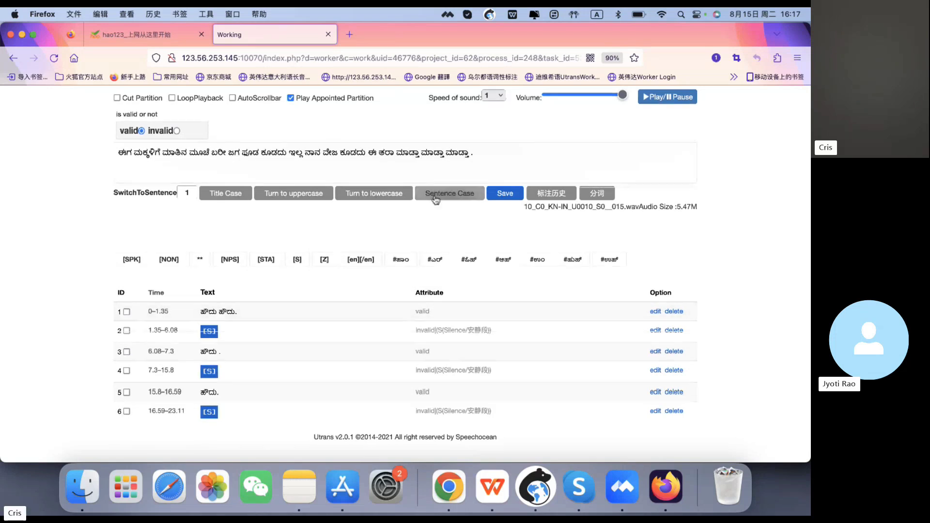
- Type film after ತರಾ in the last segment's transcript and wrap it in [en] [/en] tags
left_click(394, 152)
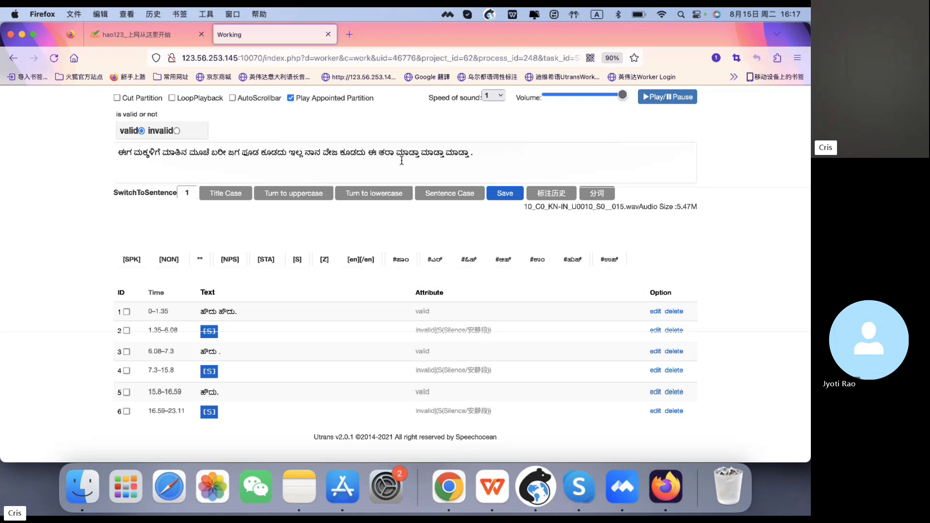
type("film")
key("Left")
key("Left")
key("Left")
key("Left")
left_click_drag(410, 150, 395, 150)
left_click(395, 150)
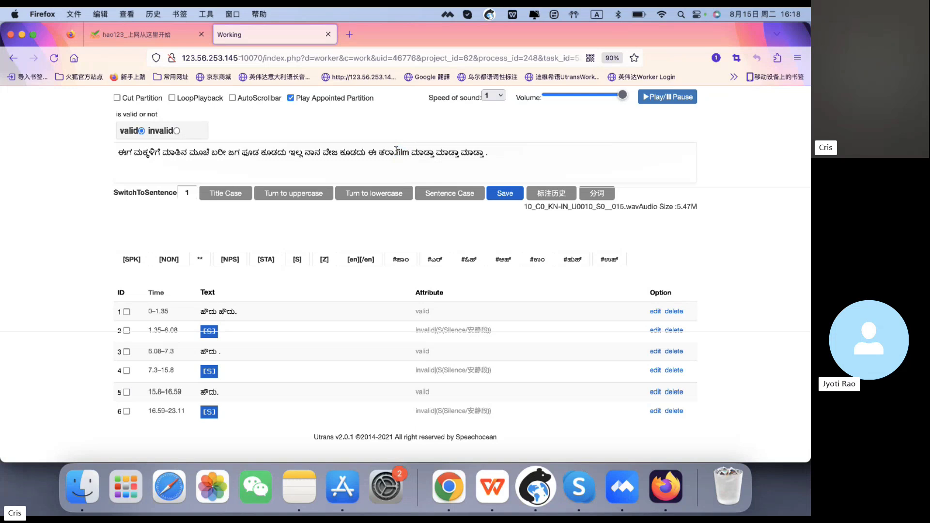
left_click_drag(397, 150, 409, 153)
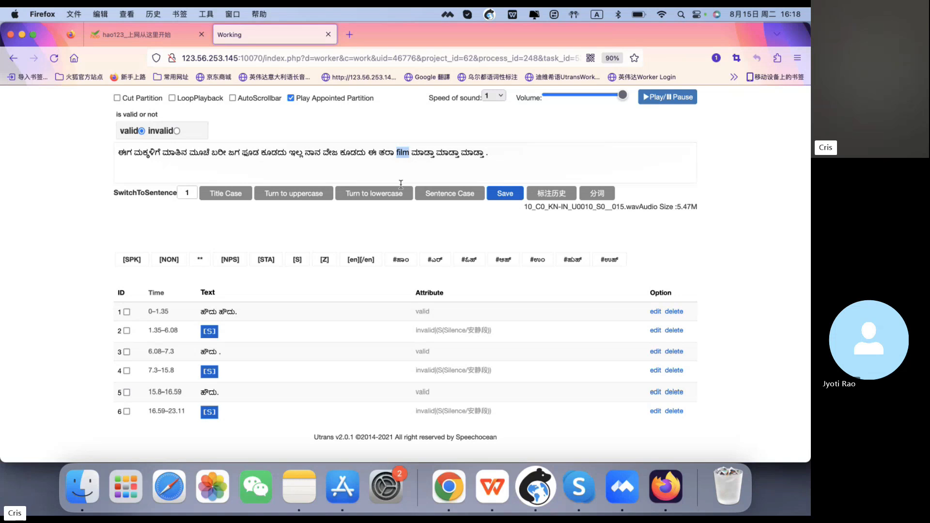
key("BackSpace")
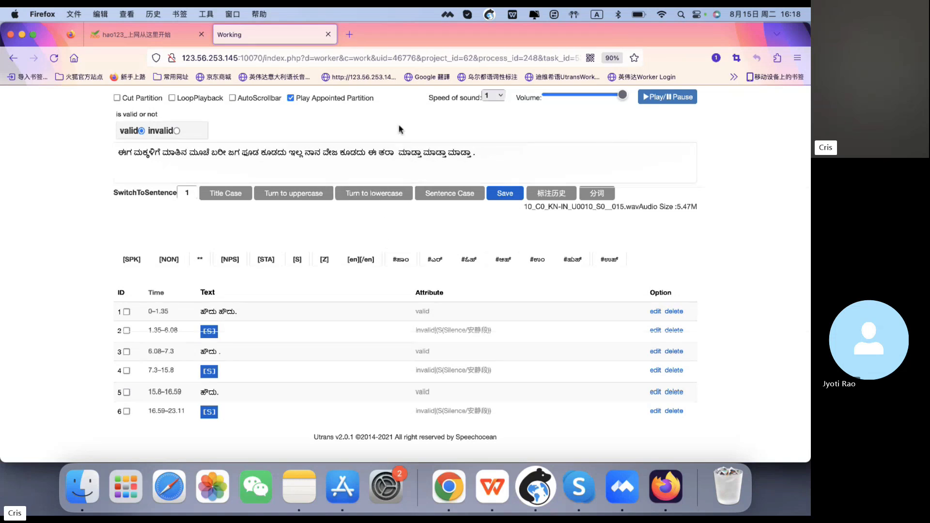
type("film")
left_click_drag(396, 152, 409, 157)
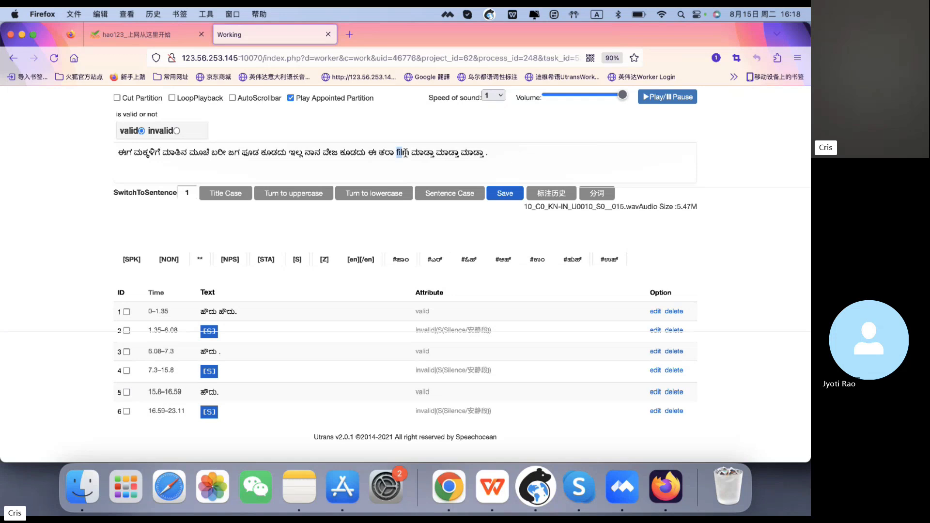
left_click(371, 260)
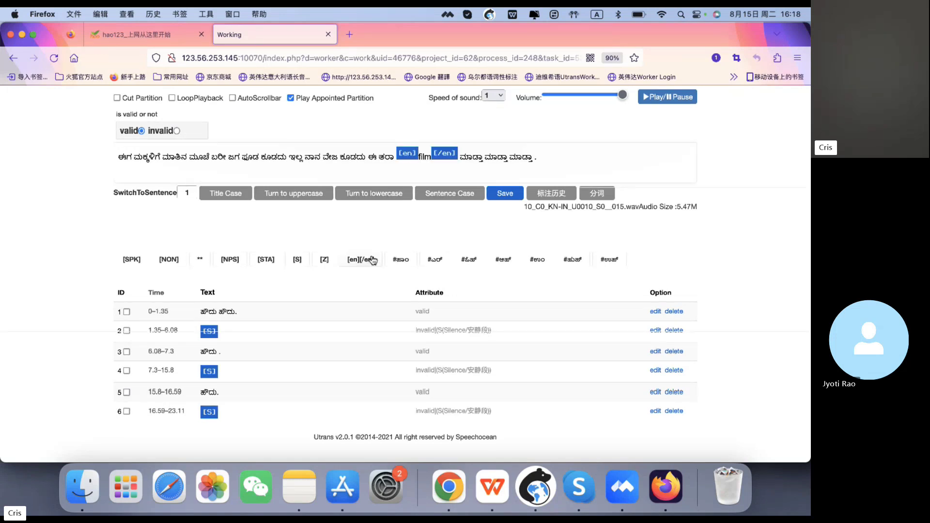
double_click(424, 158)
left_click(488, 158)
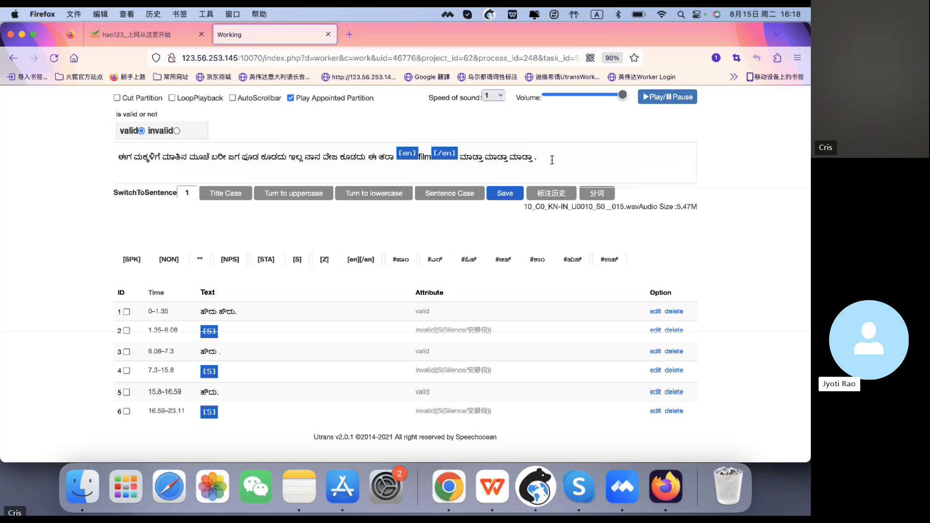
left_click(497, 157)
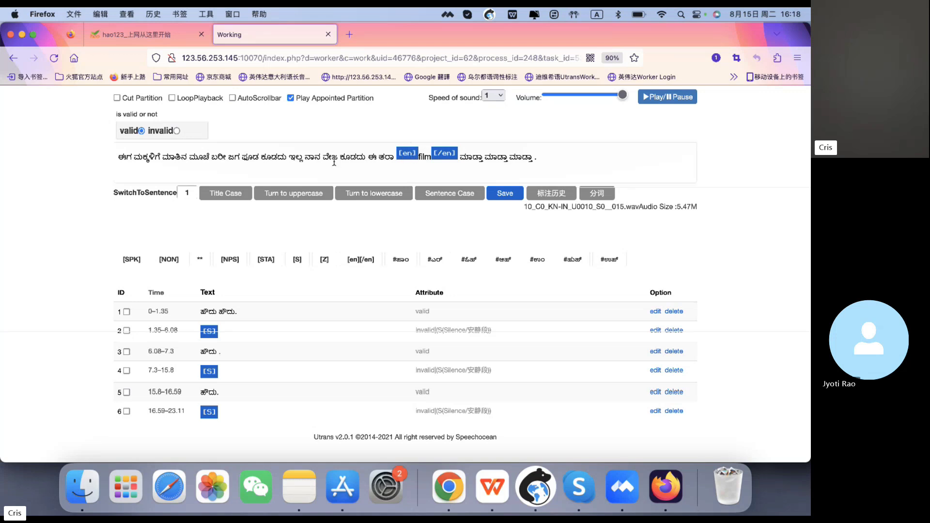
type("film")
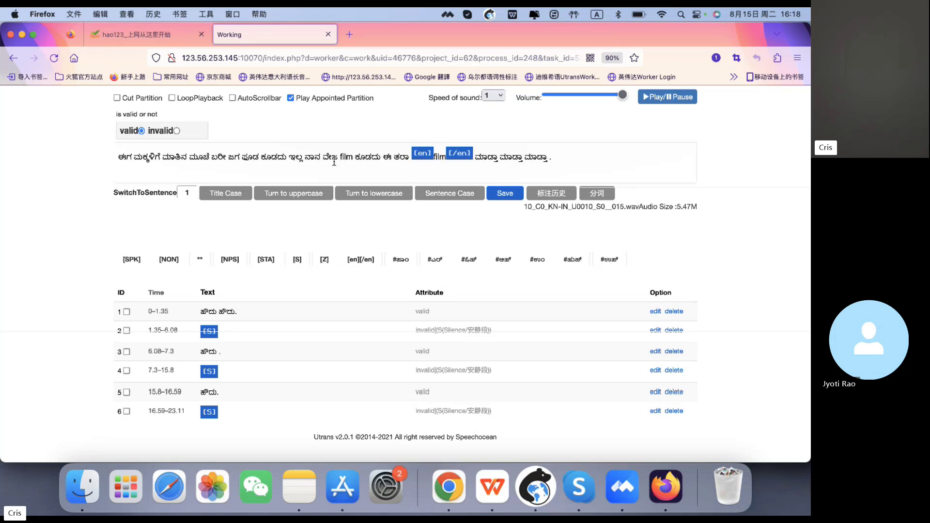
key("BackSpace")
key("BackSpace")
key("BackSpace")
key("BackSpace")
key("BackSpace")
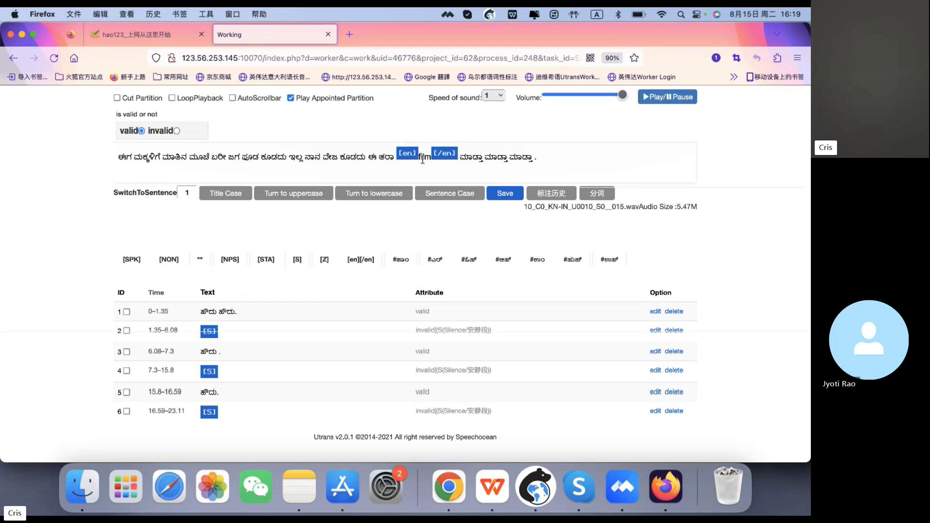
key("BackSpace")
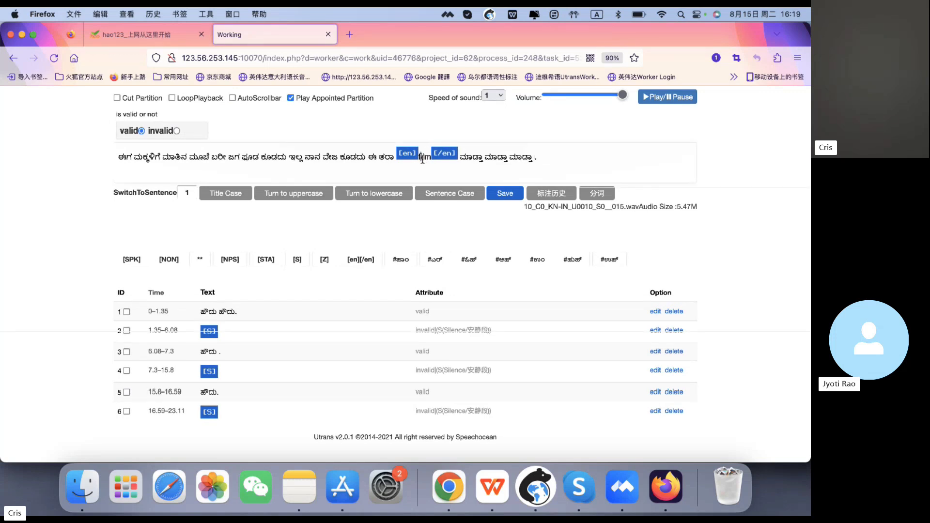
type("F")
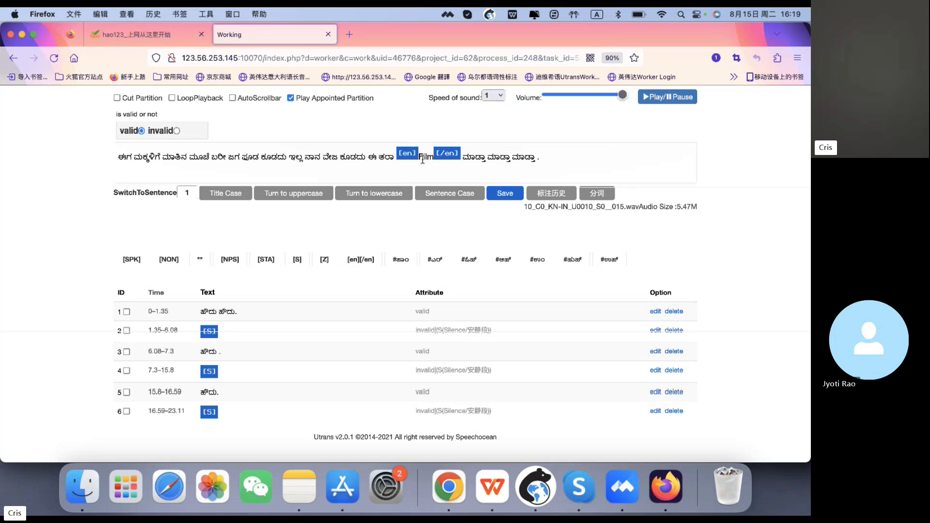
key("BackSpace")
type("f")
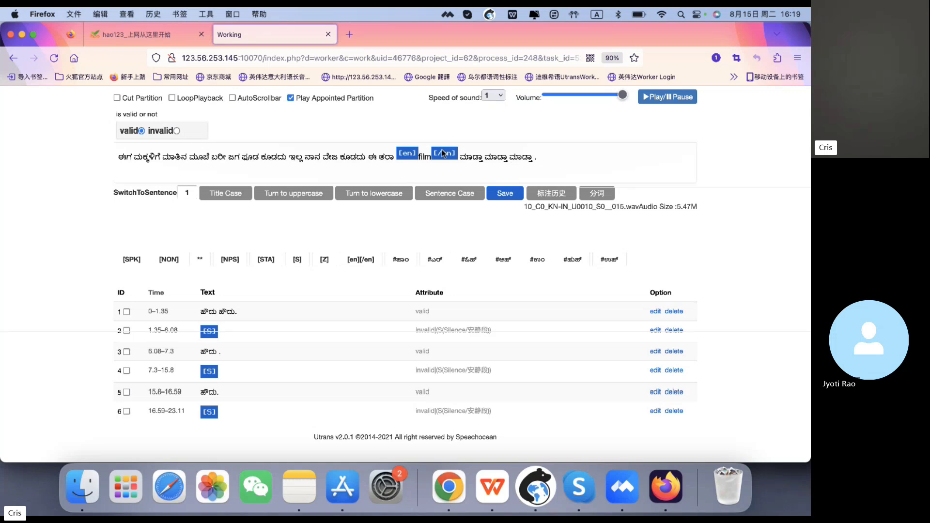
- Replace film between the [en] [/en] tags with sample English words Es, China and India, deleting each again
left_click_drag(430, 155, 420, 153)
key("BackSpace")
key("BackSpace")
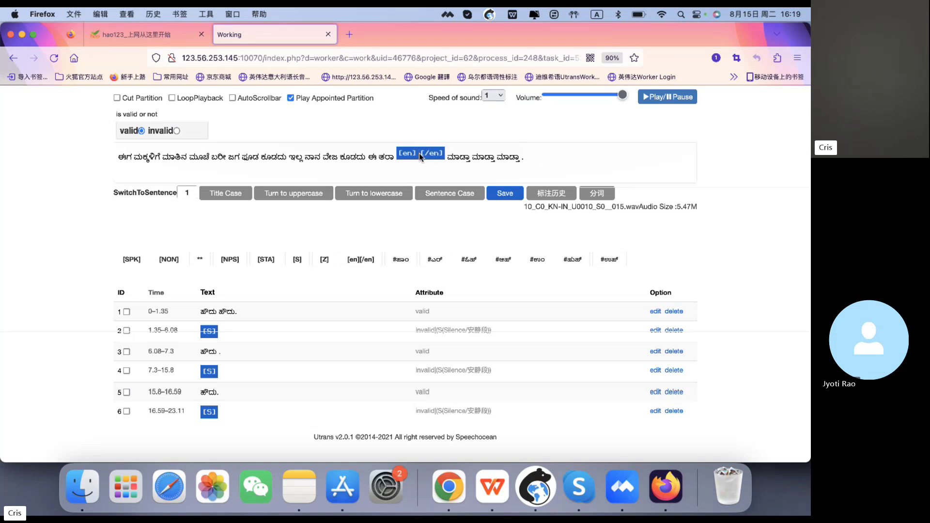
type("Es")
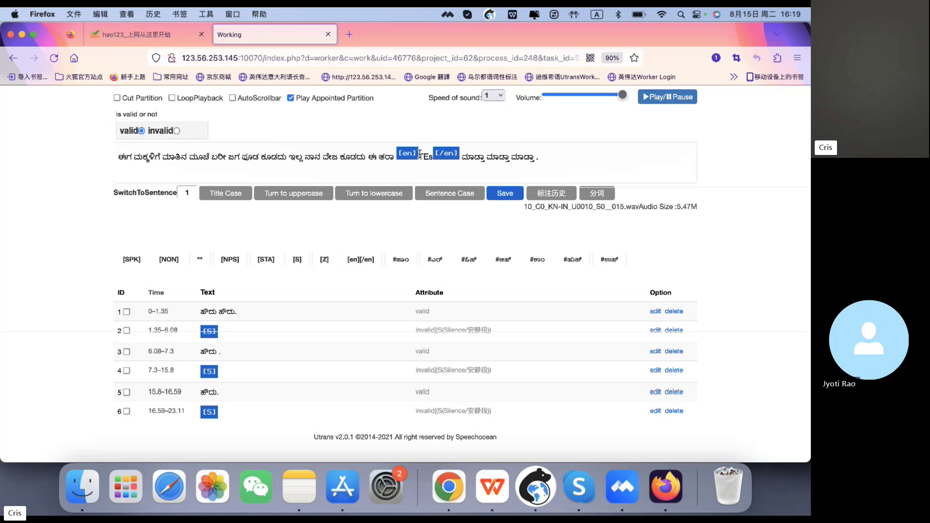
key("BackSpace")
key("BackSpace")
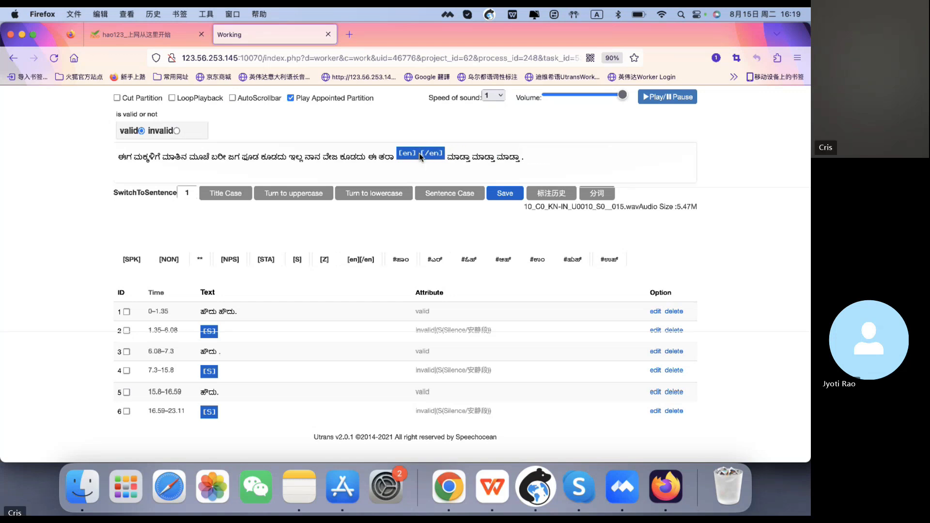
type("China")
key("BackSpace")
key("BackSpace")
key("BackSpace")
key("BackSpace")
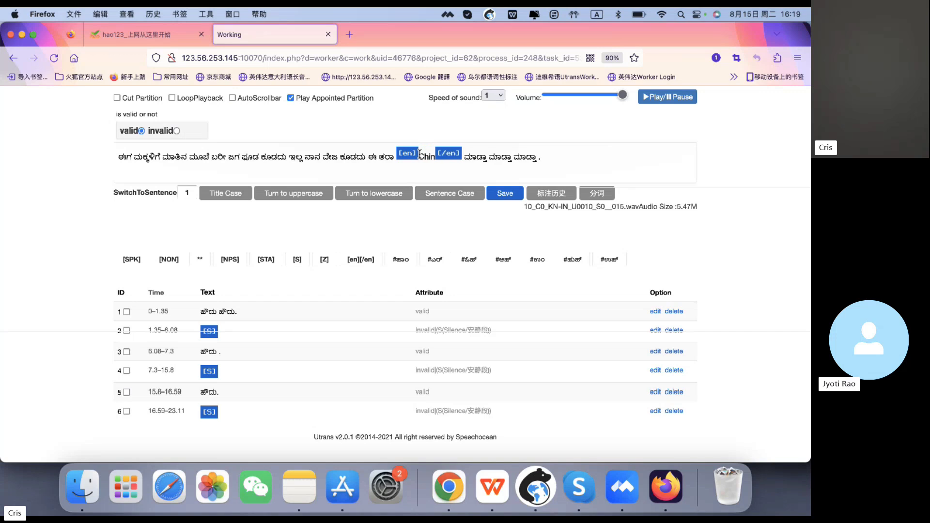
type("India")
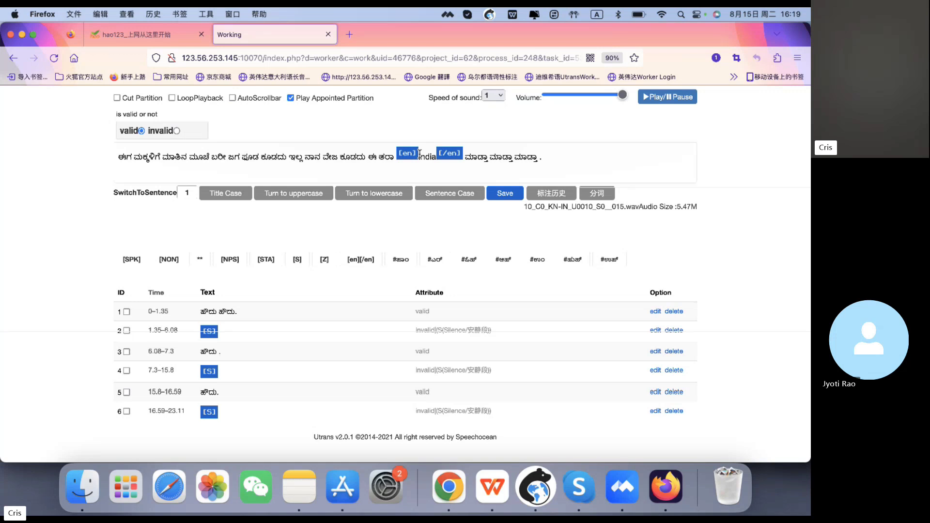
key("BackSpace")
key("BackSpace")
key("BackSpace")
key("BackSpace")
key("BackSpace")
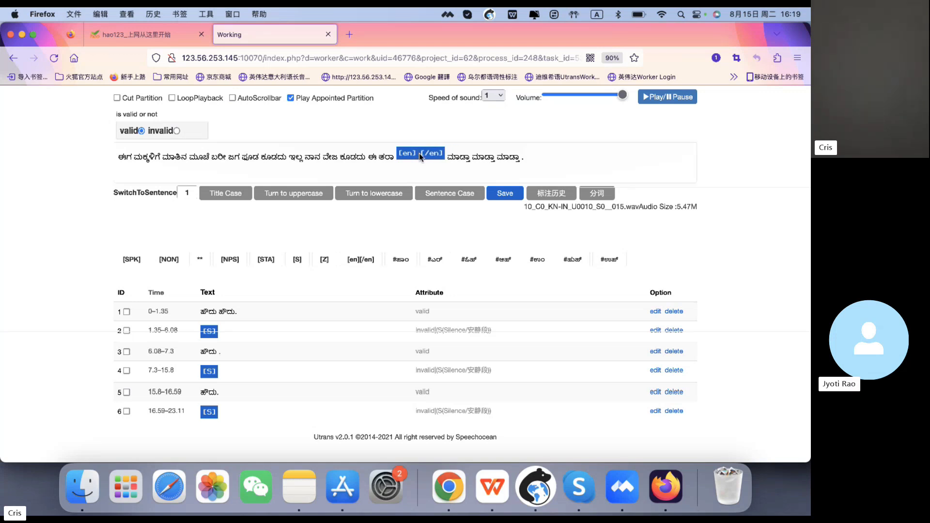
- Type Starbuk between the [en] [/en] tags, delete it and retype film
type("Star")
type("bu=k")
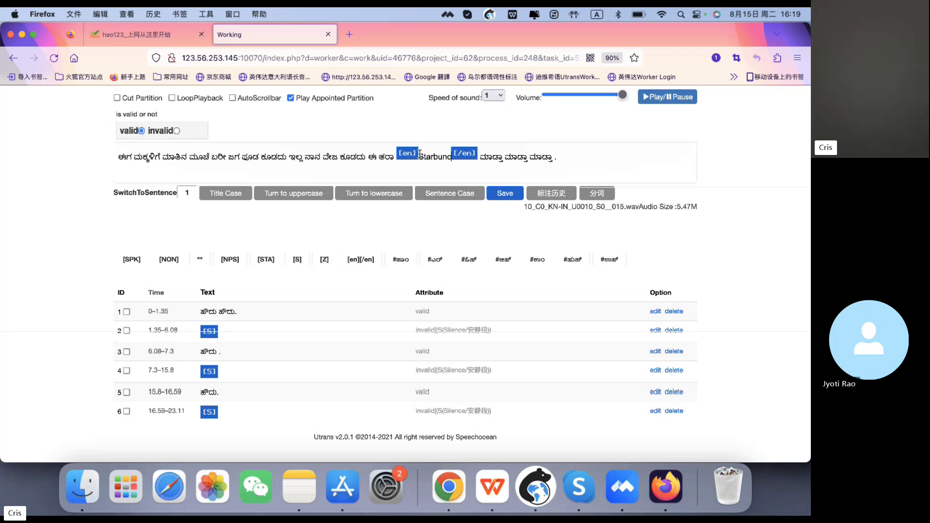
key("BackSpace")
key("BackSpace")
key("BackSpace")
key("BackSpace")
key("BackSpace")
key("BackSpace")
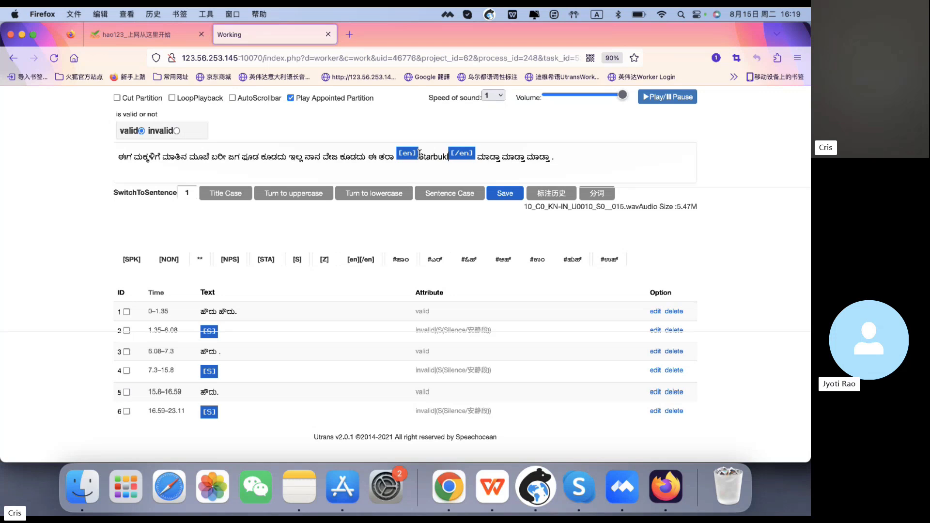
key("BackSpace")
key("BackSpace")
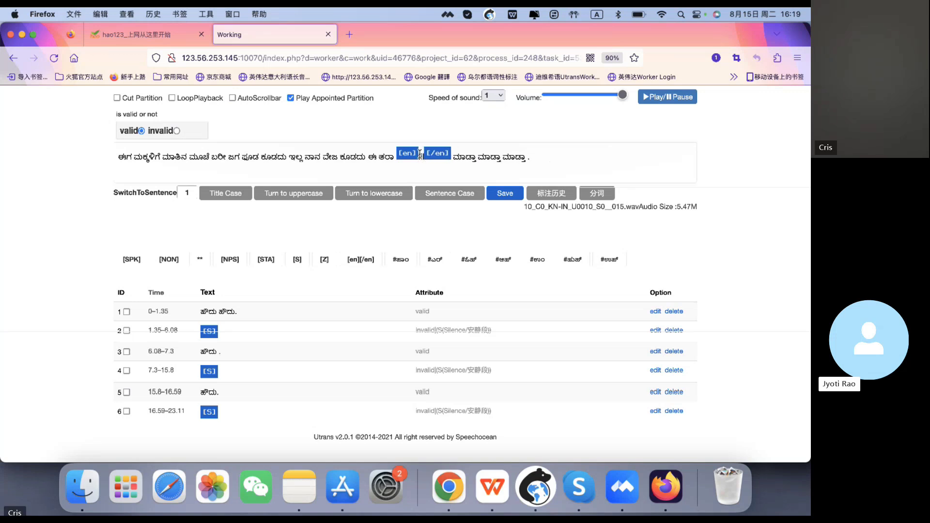
type("film")
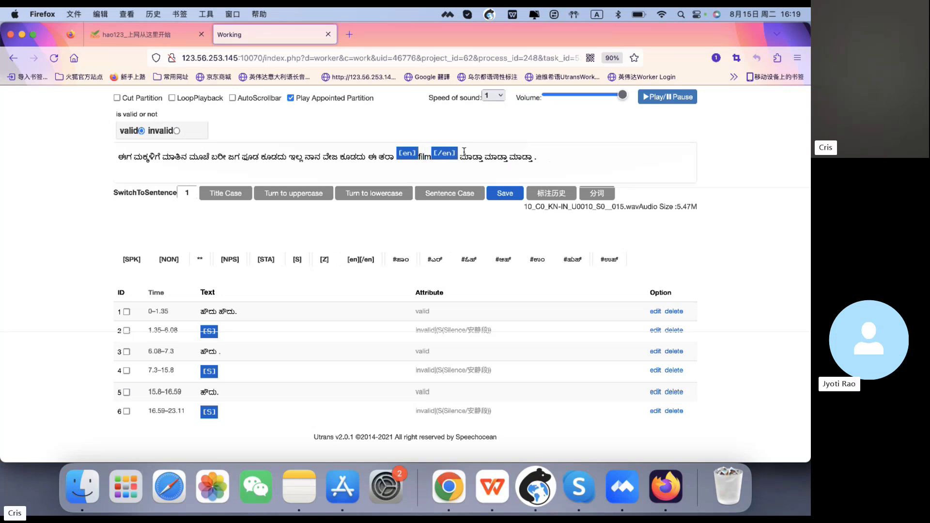
- Delete the tagged film, including its [en] [/en] tags, from the transcript
left_click_drag(464, 151, 396, 155)
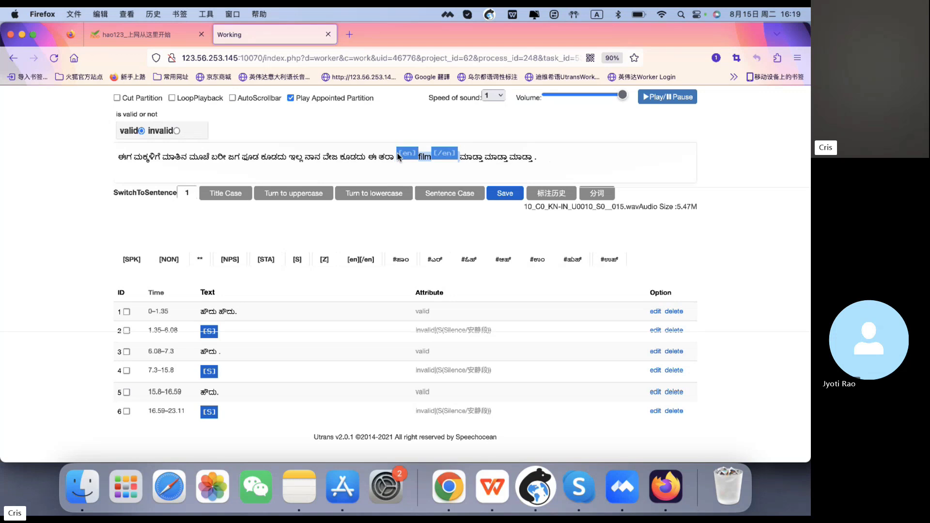
key("BackSpace")
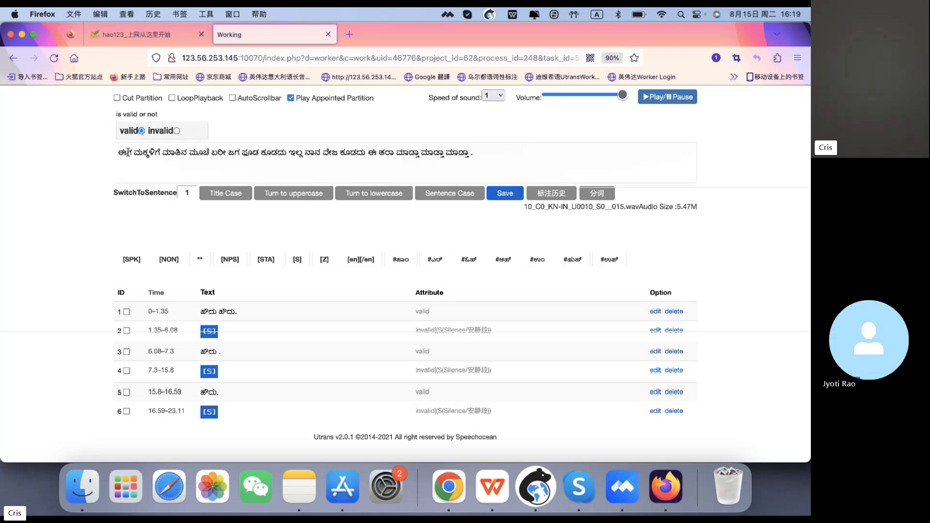
- Add film wrapped in [en] [/en] tags at the start of the transcript, then delete it again
left_click(119, 152)
type("film")
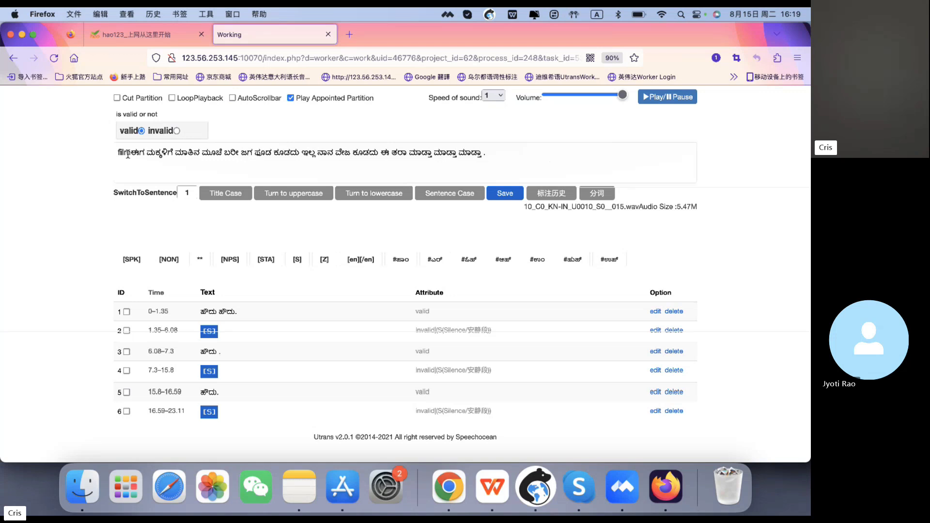
left_click_drag(131, 153, 117, 153)
left_click(355, 260)
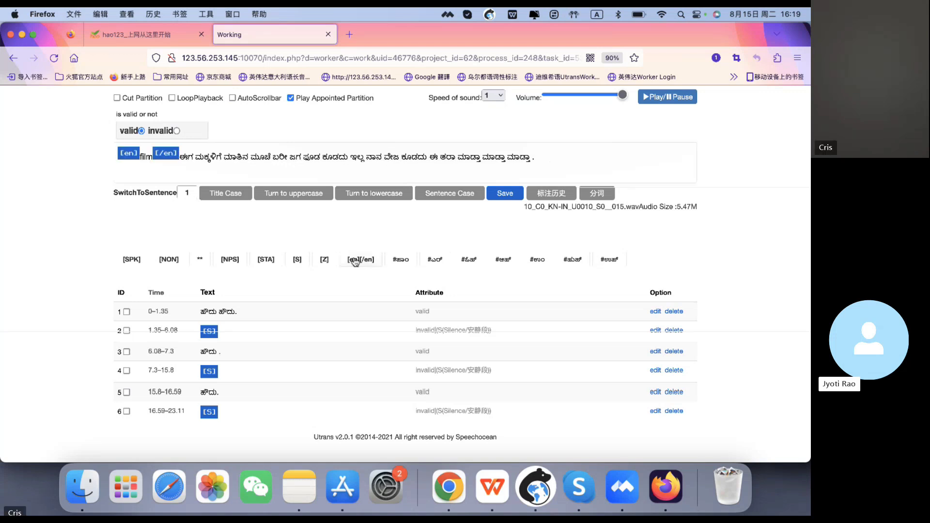
left_click(181, 160)
key("BackSpace")
key("BackSpace")
key("BackSpace")
key("BackSpace")
key("BackSpace")
key("BackSpace")
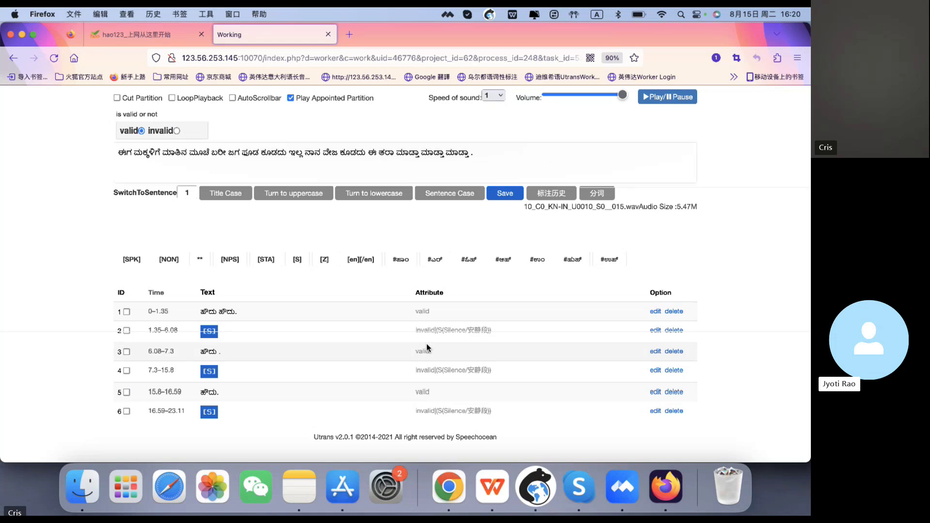
- Type F Y before the last word of the transcript and wrap it in [en] [/en] tags
scroll(426, 347, "up", 5)
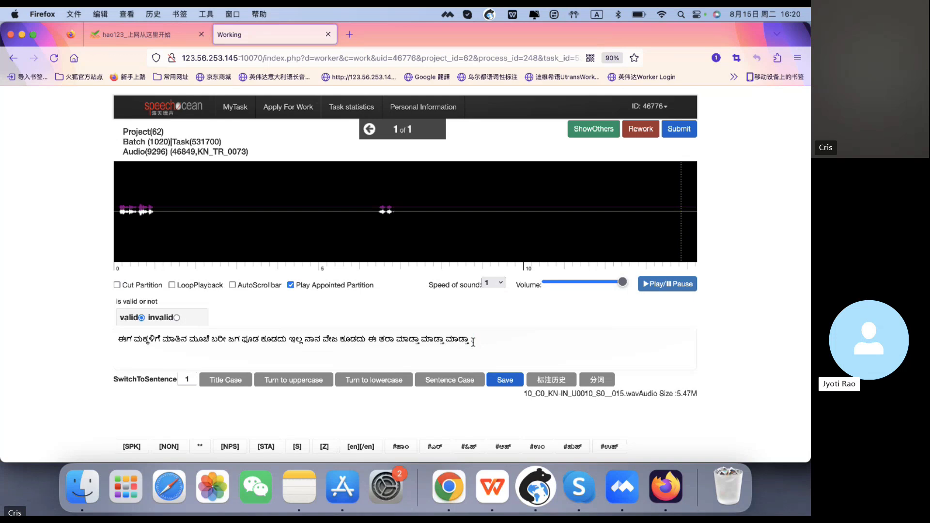
scroll(473, 342, "down", 1)
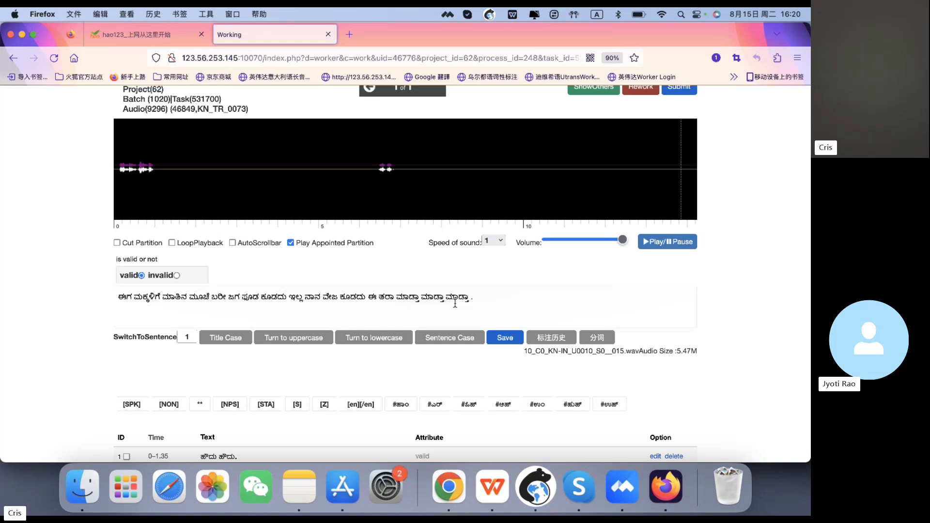
type("FY")
key("BackSpace")
key("BackSpace")
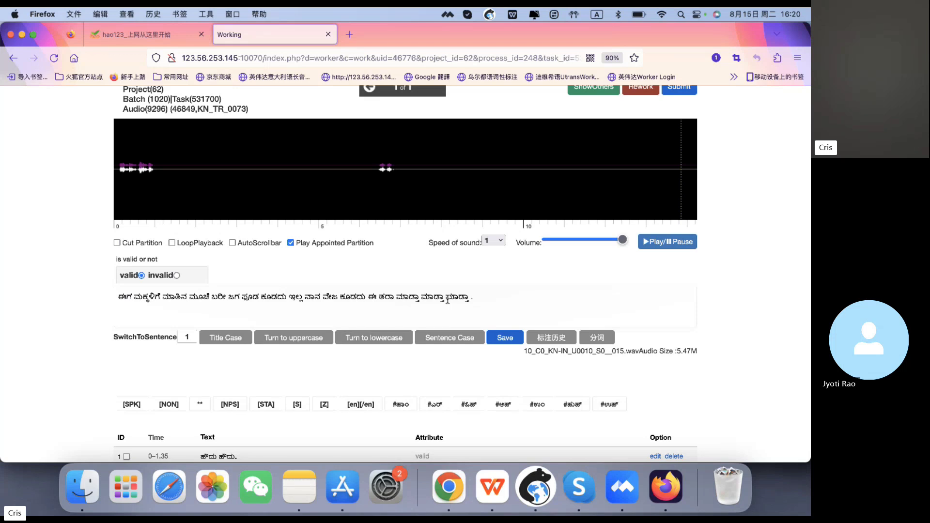
type("F Y")
left_click_drag(446, 297, 463, 297)
left_click(378, 405)
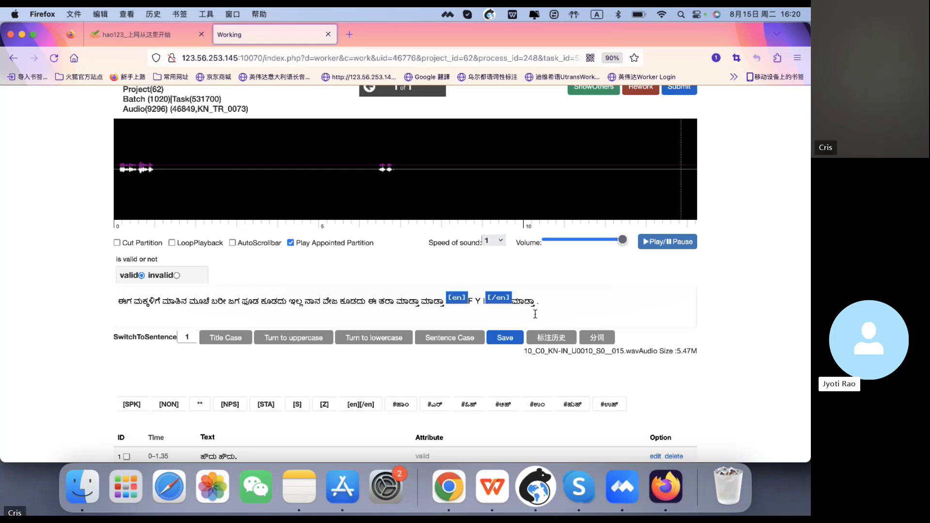
- Replace the tagged F Y with K F C, then change it to B B C
double_click(469, 300)
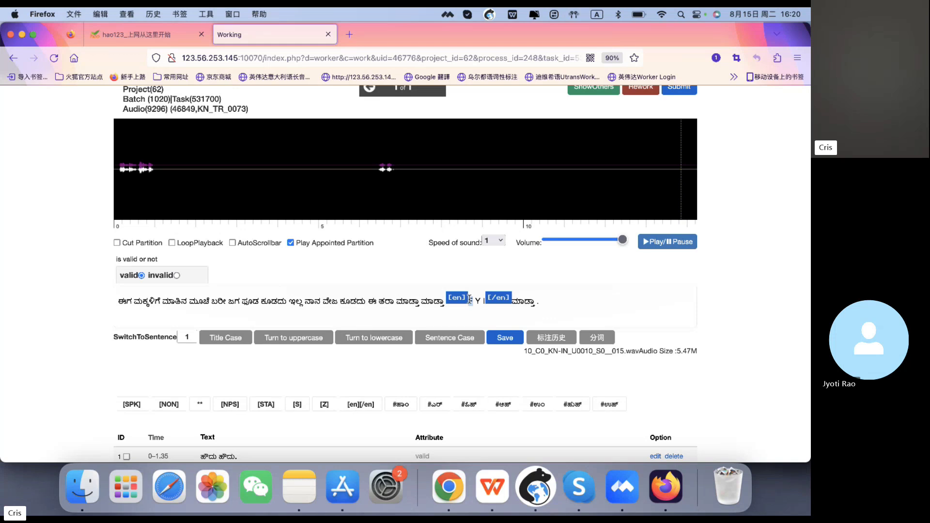
left_click(472, 301)
key("BackSpace")
key("BackSpace")
key("BackSpace")
type("KFC")
key("Left")
key("Left")
key("Right")
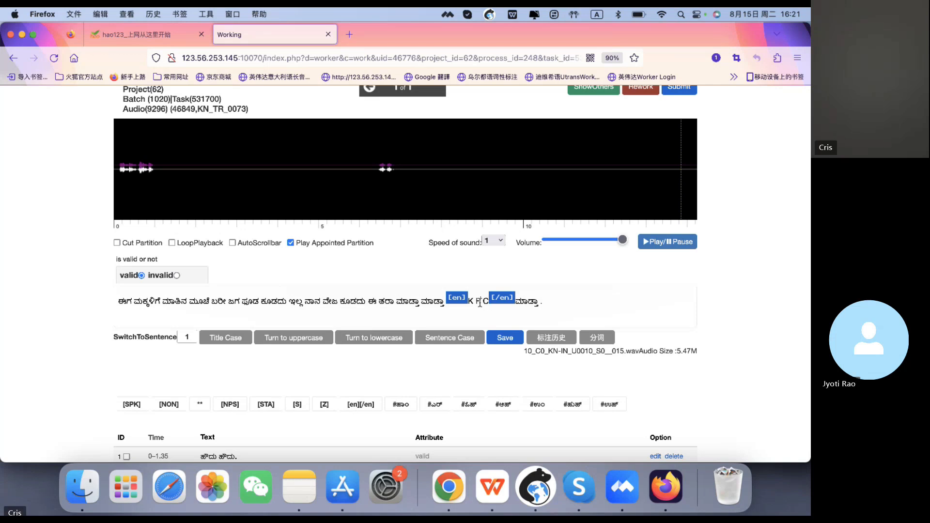
left_click_drag(480, 301, 466, 301)
type("B B")
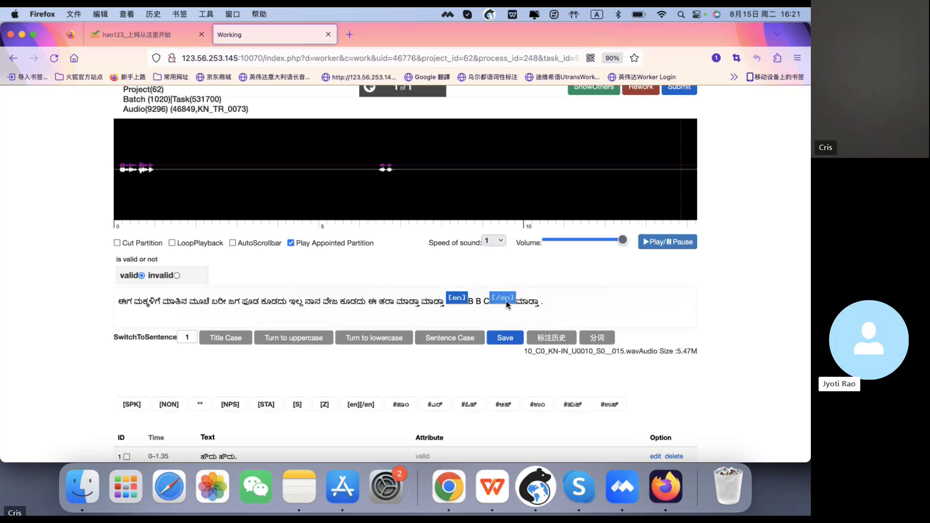
- Delete the tagged B B C along with its [en] [/en] tags
key("BackSpace")
key("BackSpace")
key("BackSpace")
key("BackSpace")
key("BackSpace")
key("BackSpace")
key("BackSpace")
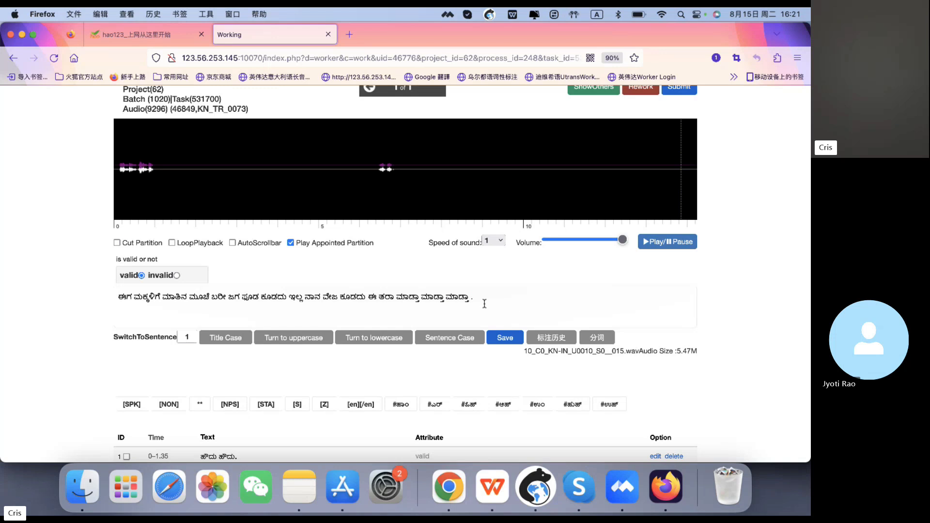
- Try to save the transcript and reload the expired page
left_click(469, 300)
left_click(501, 338)
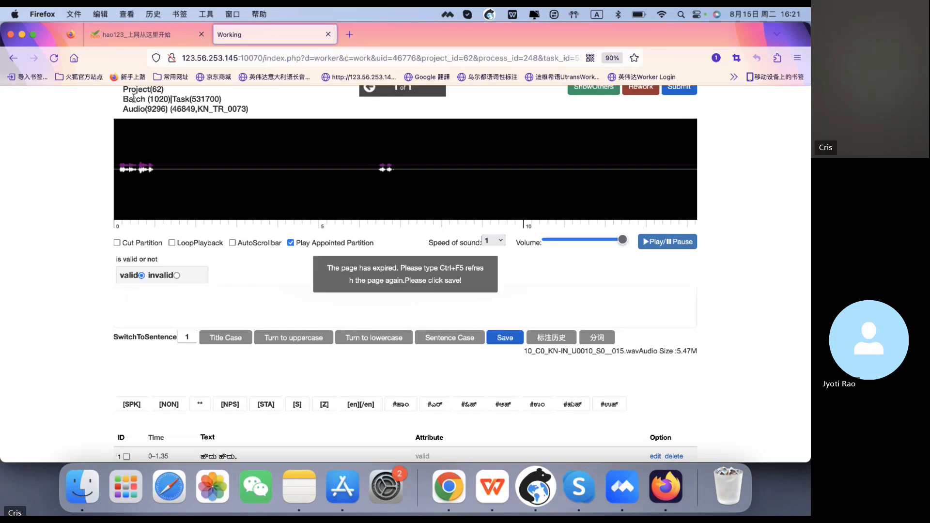
left_click(55, 59)
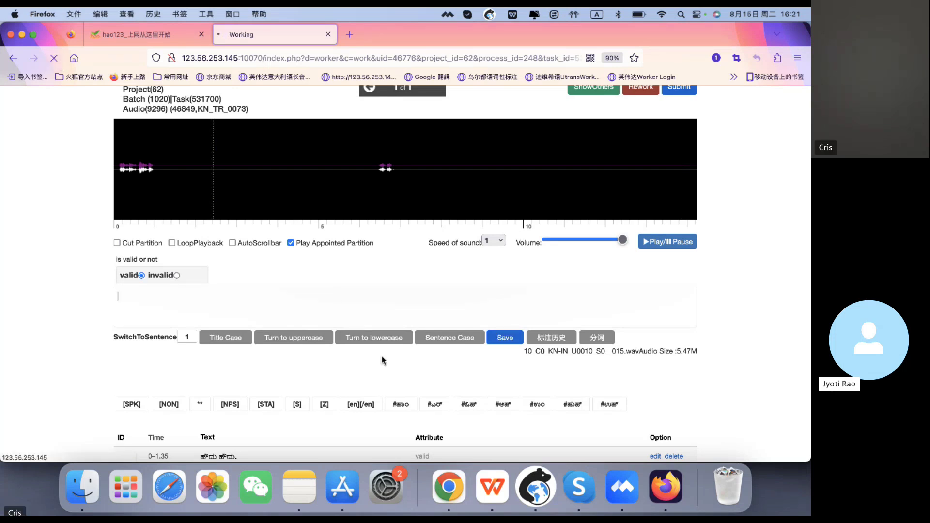
- Open the third segment, remove the space before its final period, and save it
scroll(469, 375, "down", 4)
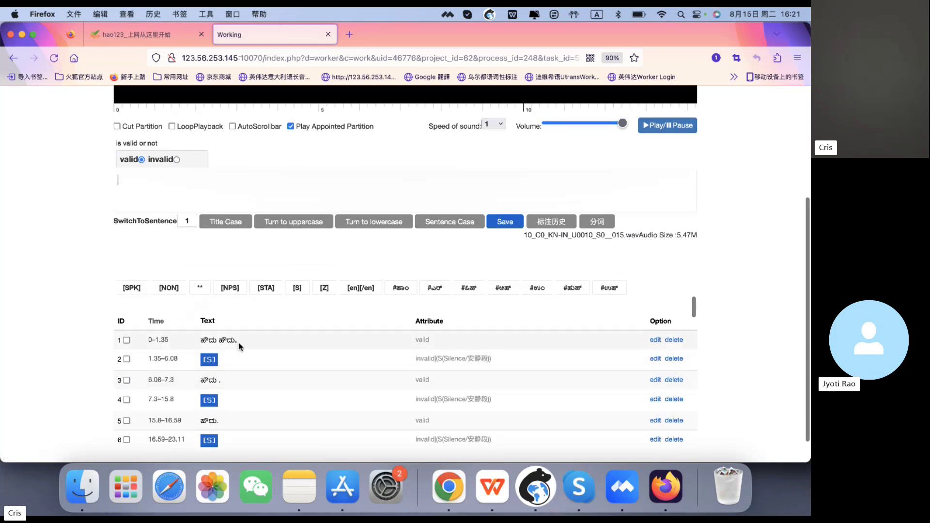
left_click(238, 343)
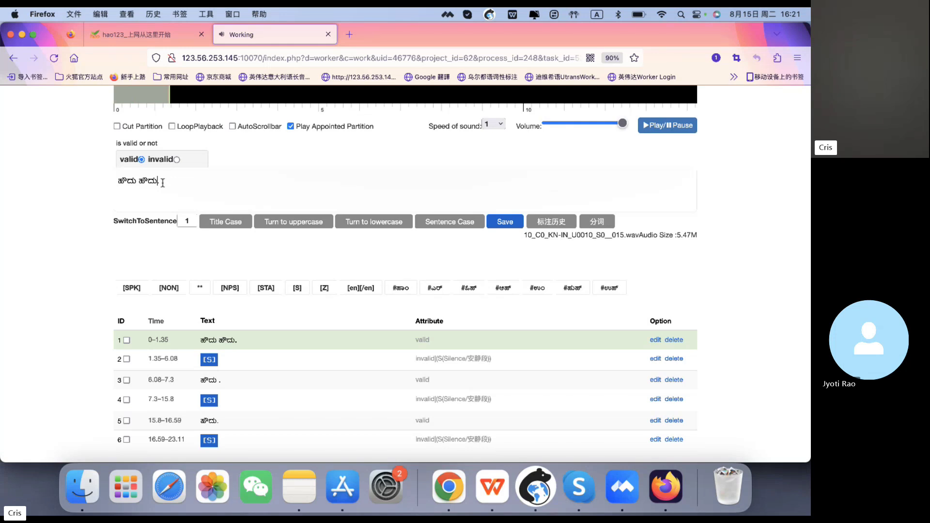
left_click(238, 379)
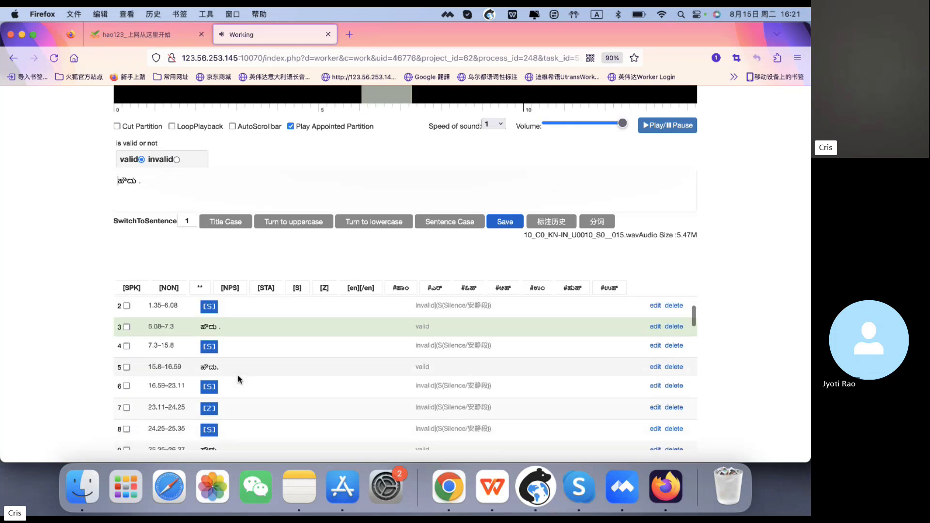
left_click(137, 182)
key("BackSpace")
left_click(505, 221)
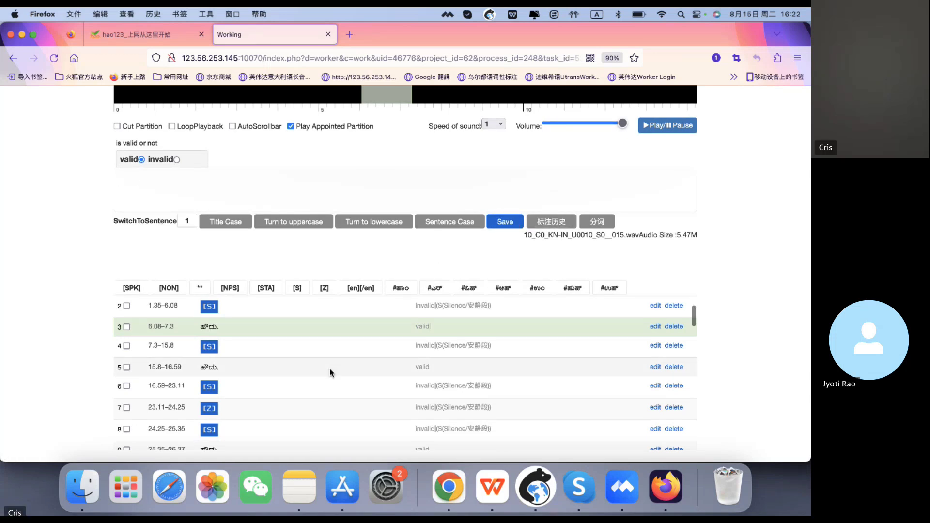
- Mark segment 17 as invalid, replace its [SPK] text with the [Z] tag, and save it
scroll(330, 372, "down", 3)
scroll(329, 373, "down", 5)
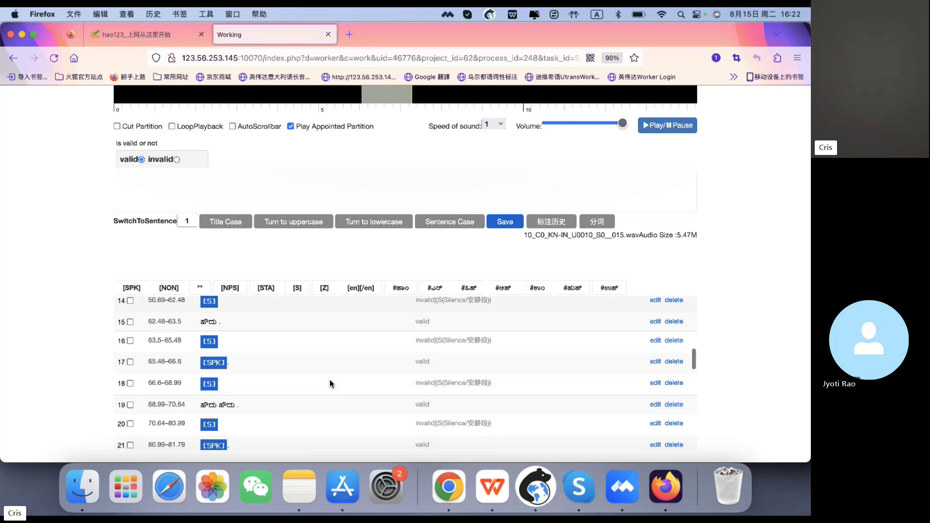
left_click(279, 373)
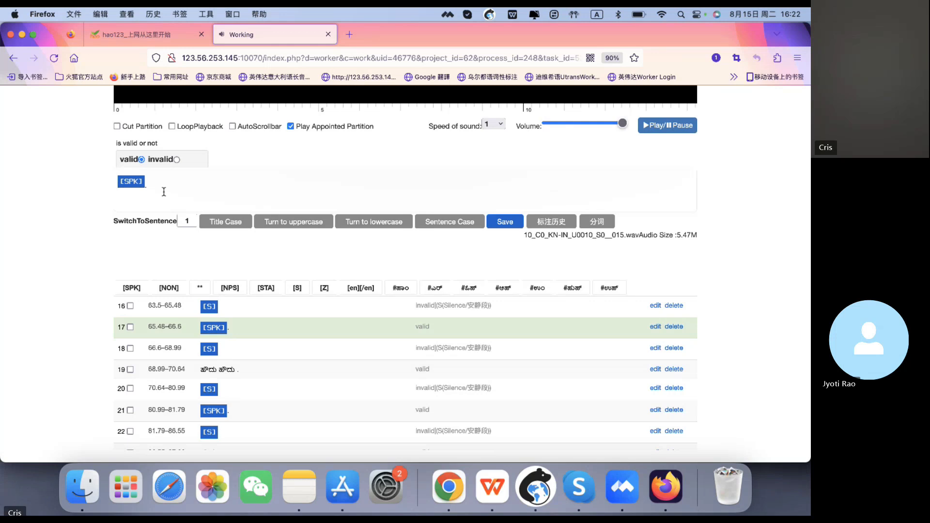
left_click_drag(164, 191, 113, 182)
left_click(176, 160)
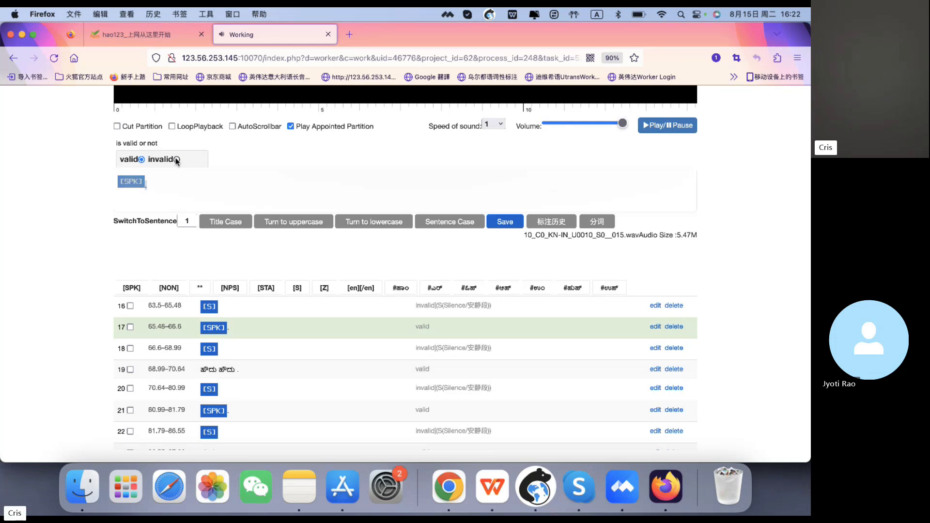
left_click_drag(162, 199, 121, 204)
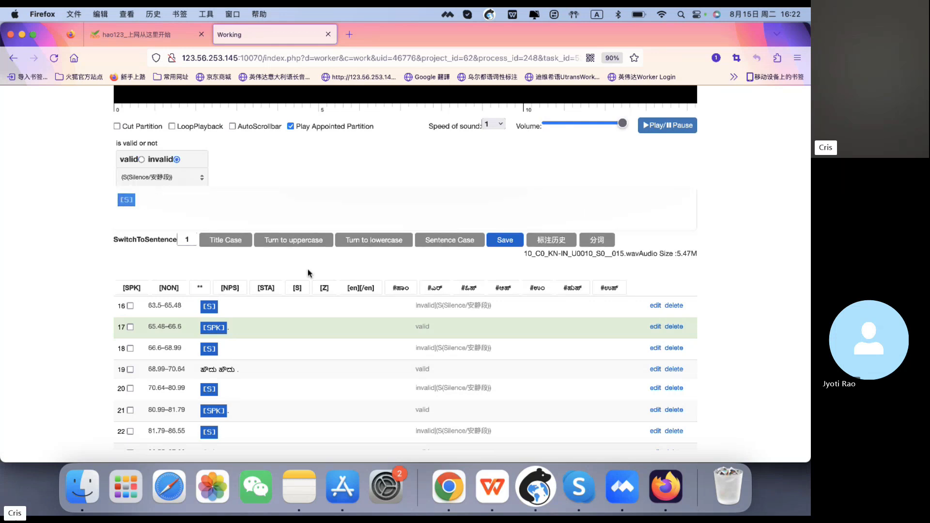
left_click(324, 288)
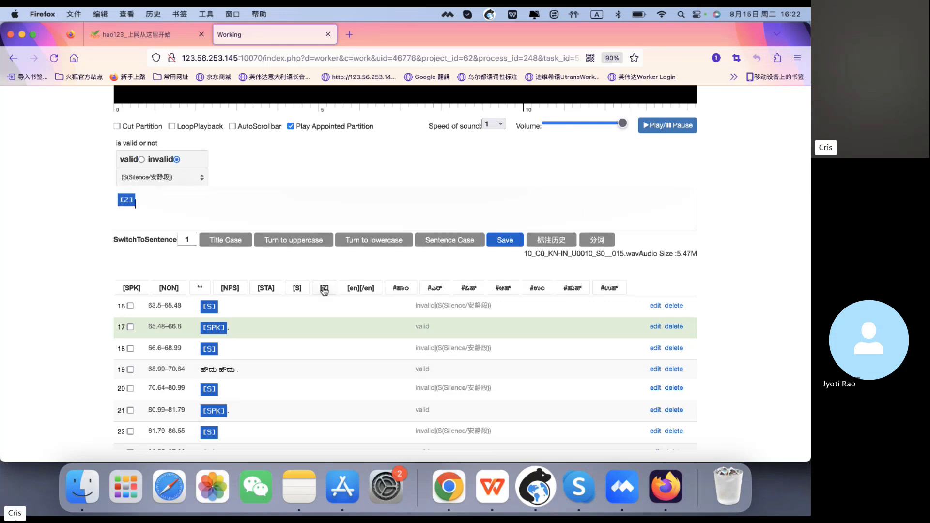
left_click(497, 247)
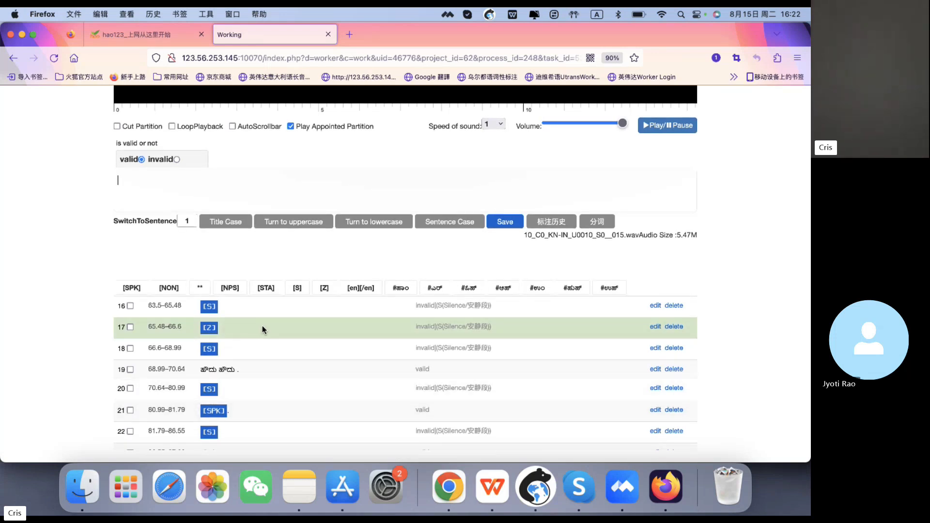
- Scroll through the segment list to review the remaining segments' texts and attributes
scroll(263, 326, "down", 3)
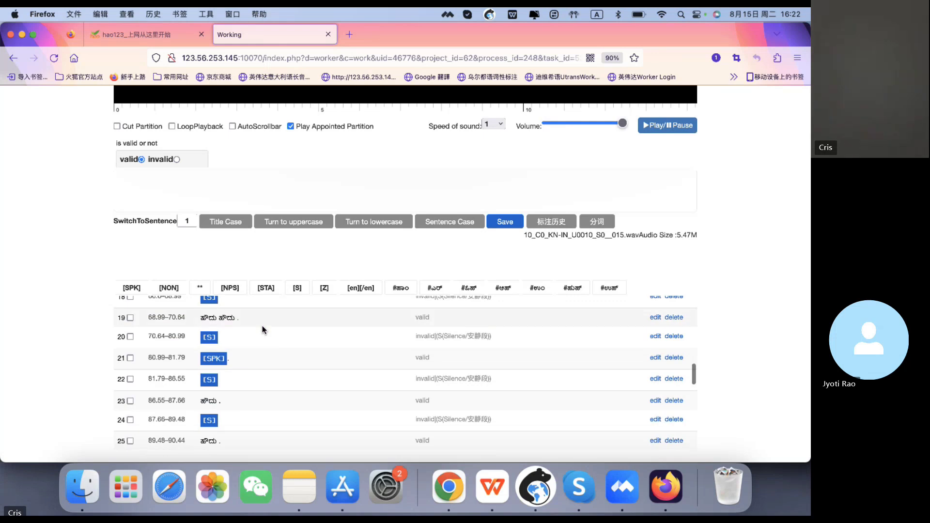
scroll(262, 325, "down", 10)
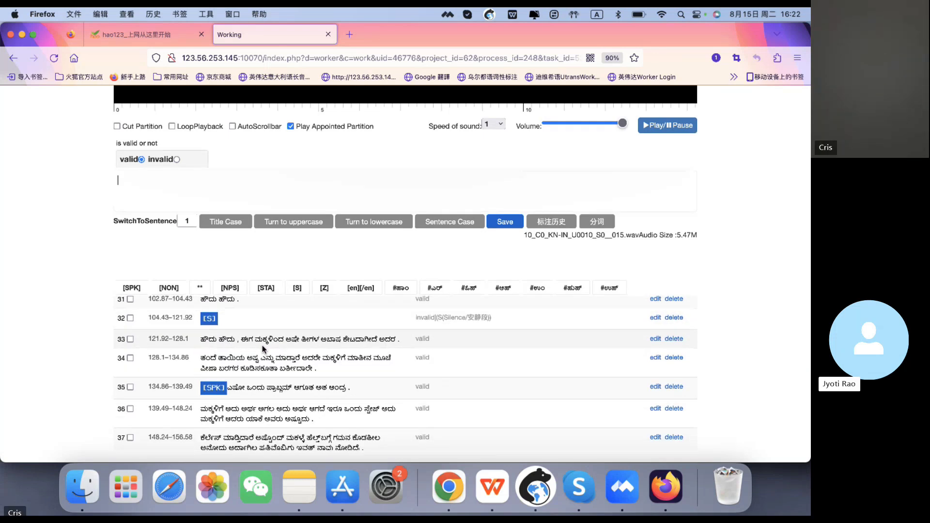
scroll(262, 348, "down", 3)
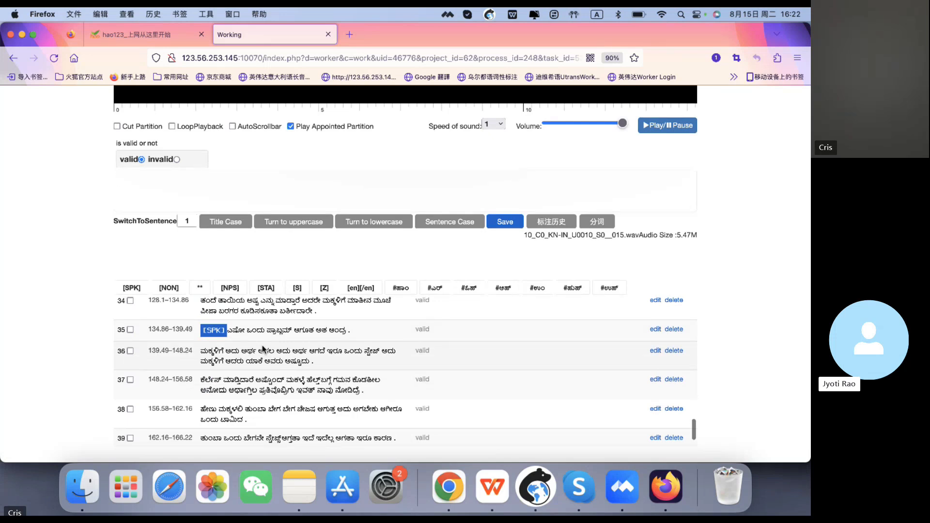
scroll(262, 348, "up", 8)
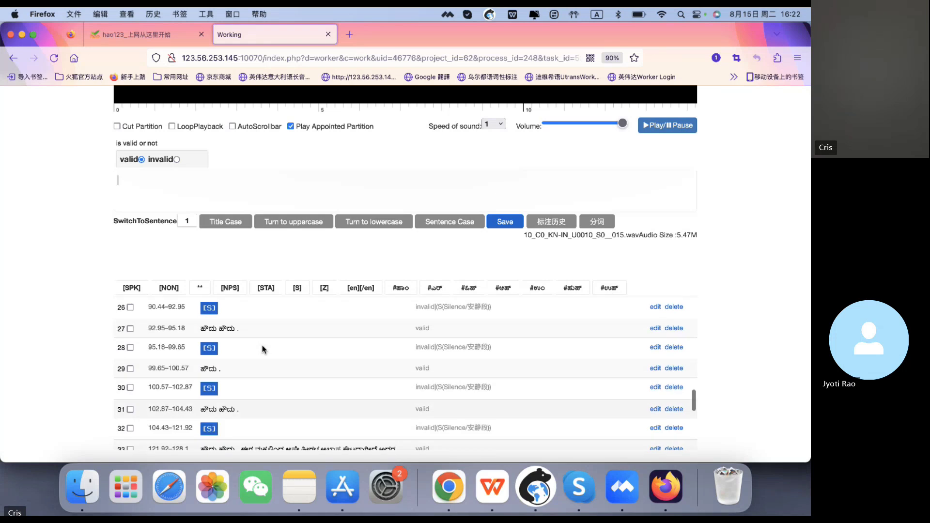
scroll(262, 348, "up", 15)
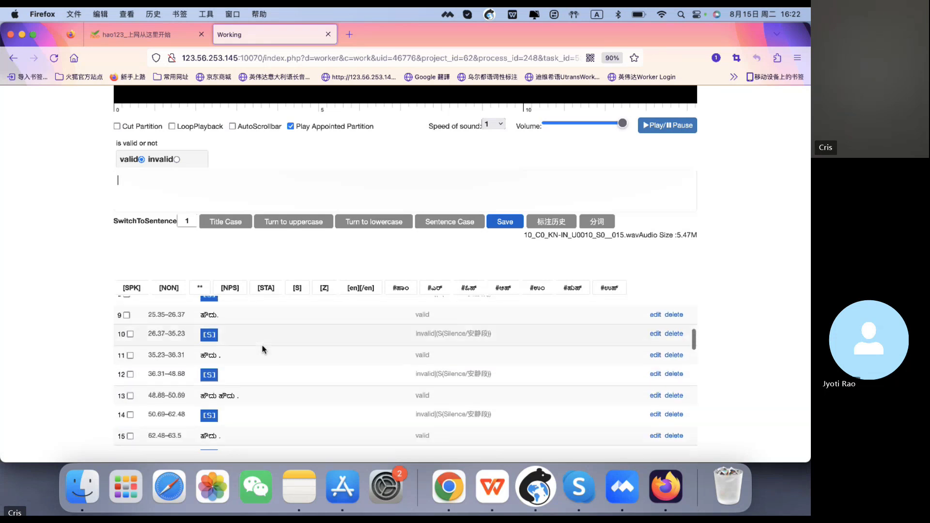
scroll(263, 349, "up", 4)
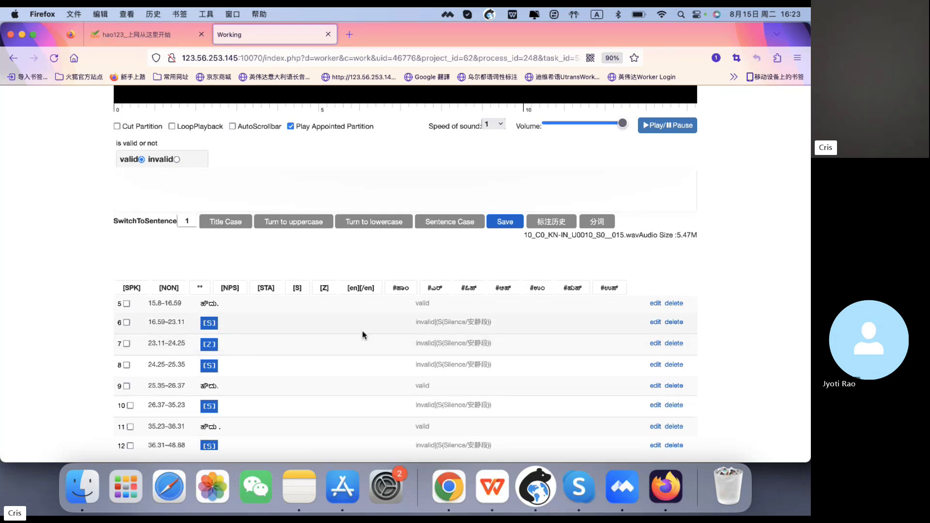
scroll(570, 321, "up", 2)
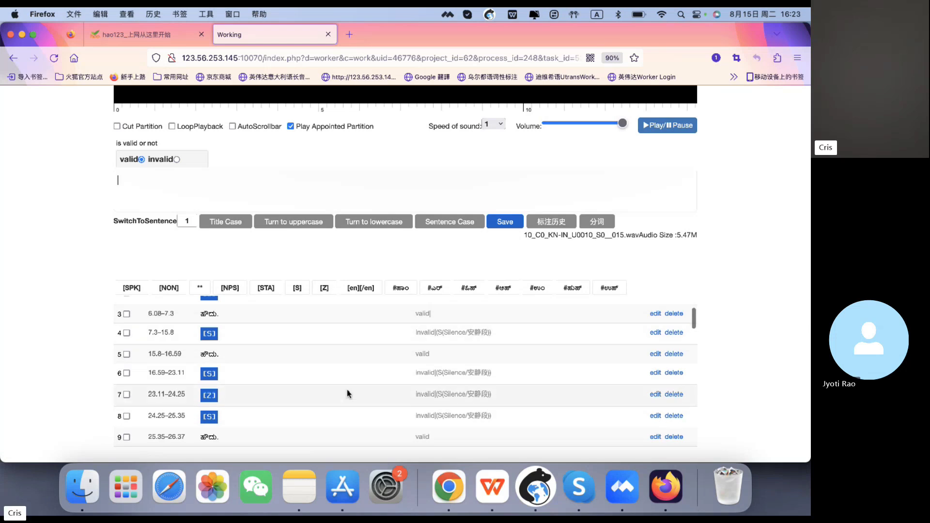
scroll(362, 398, "down", 10)
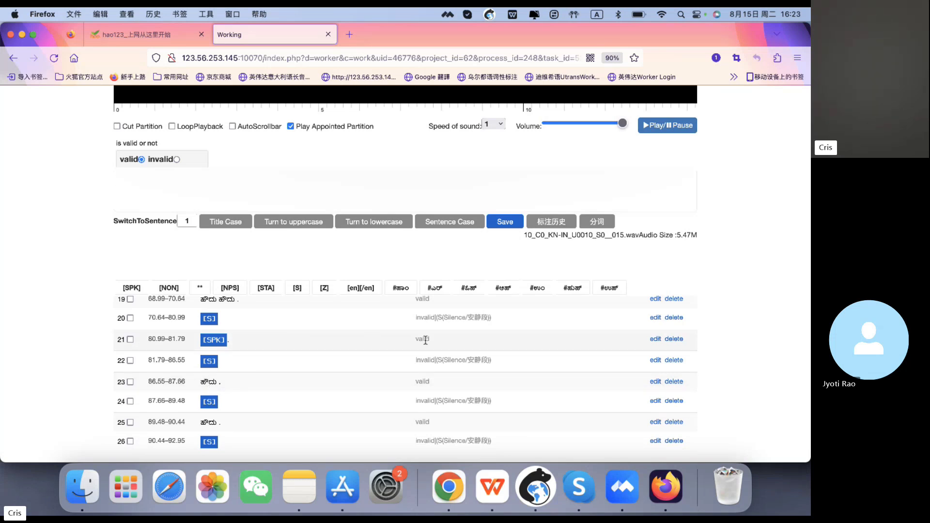
- Mark segment 21 as invalid, replace its [SPK] text with the [Z] tag, and save it
left_click(285, 339)
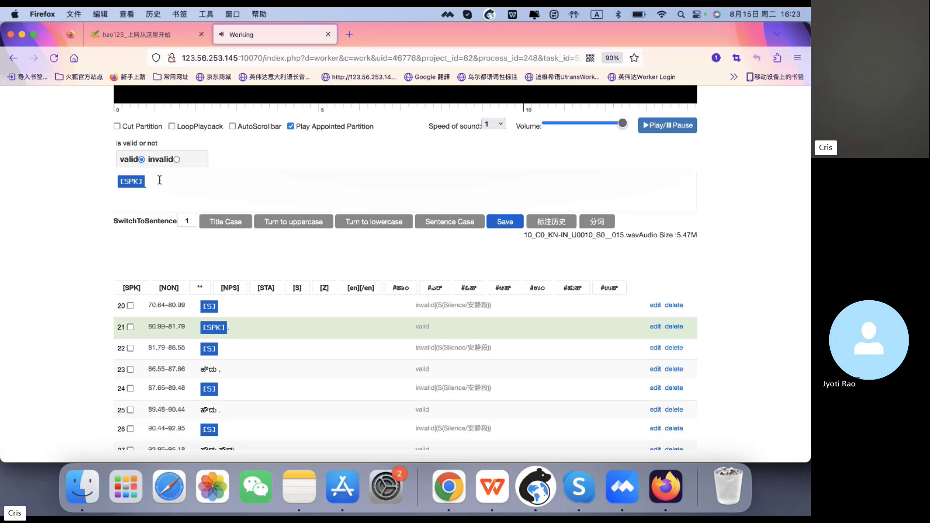
left_click(176, 159)
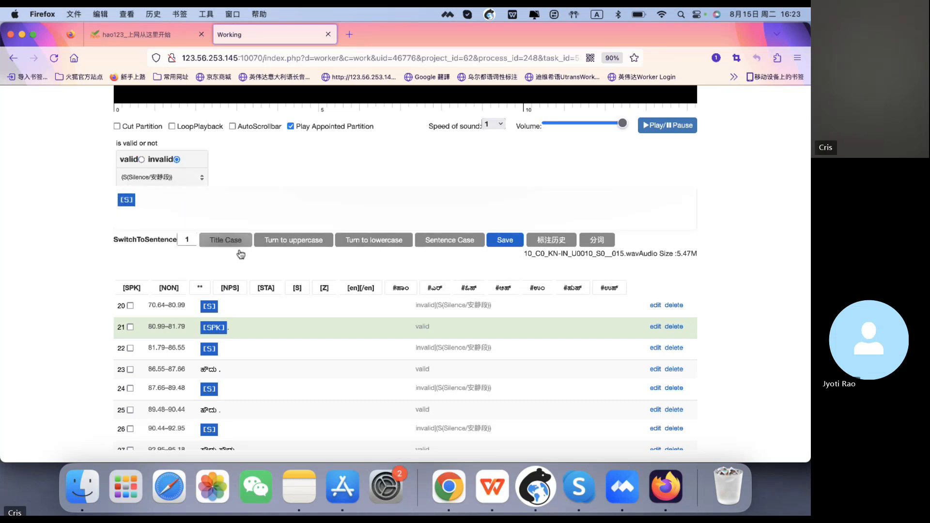
left_click_drag(202, 214, 94, 198)
key("BackSpace")
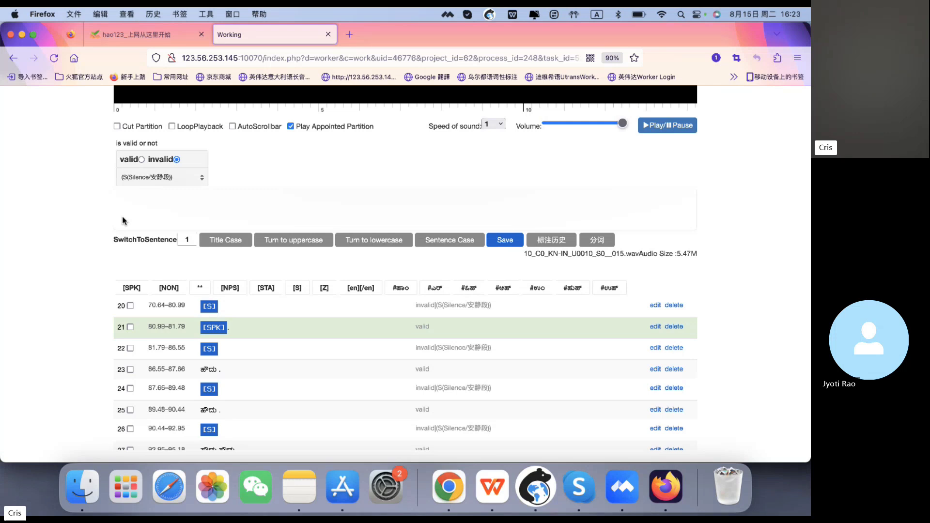
left_click(328, 289)
left_click(506, 245)
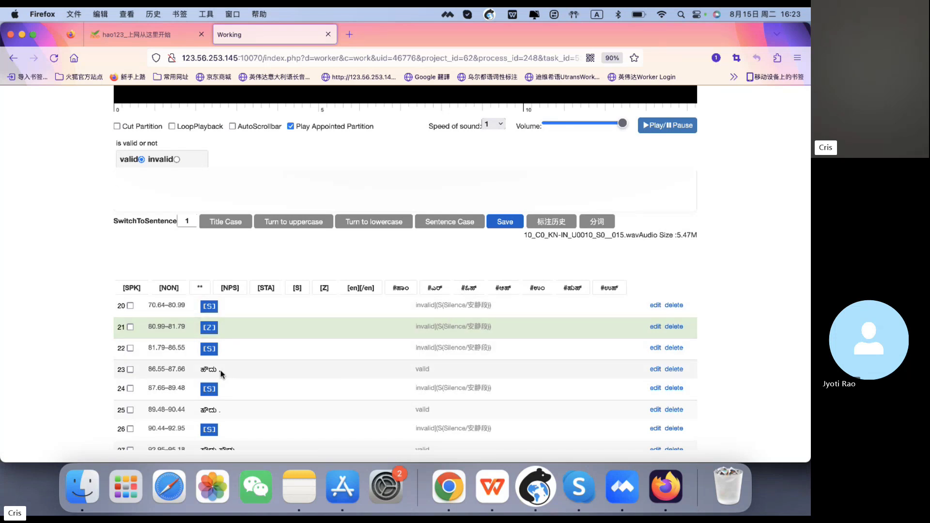
- Scroll back up through the segment list to the top of the task page
scroll(284, 370, "down", 2)
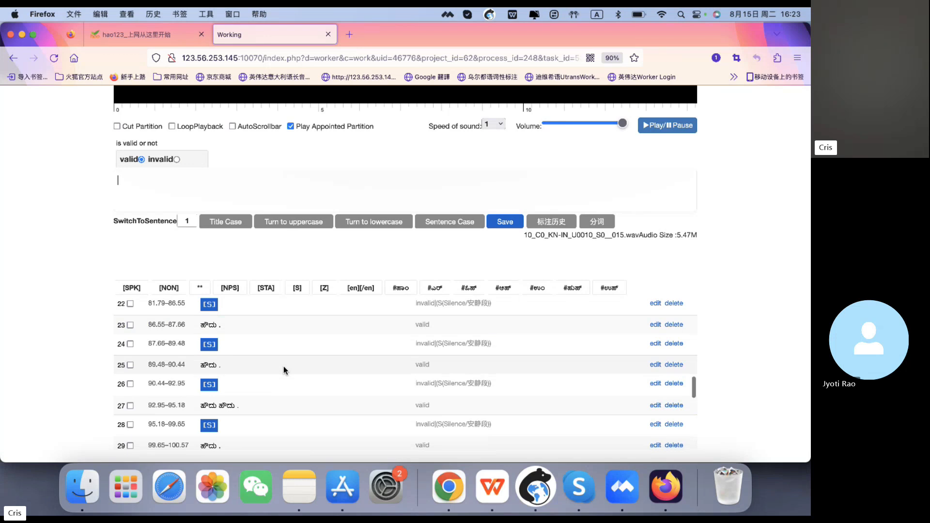
scroll(283, 365, "down", 3)
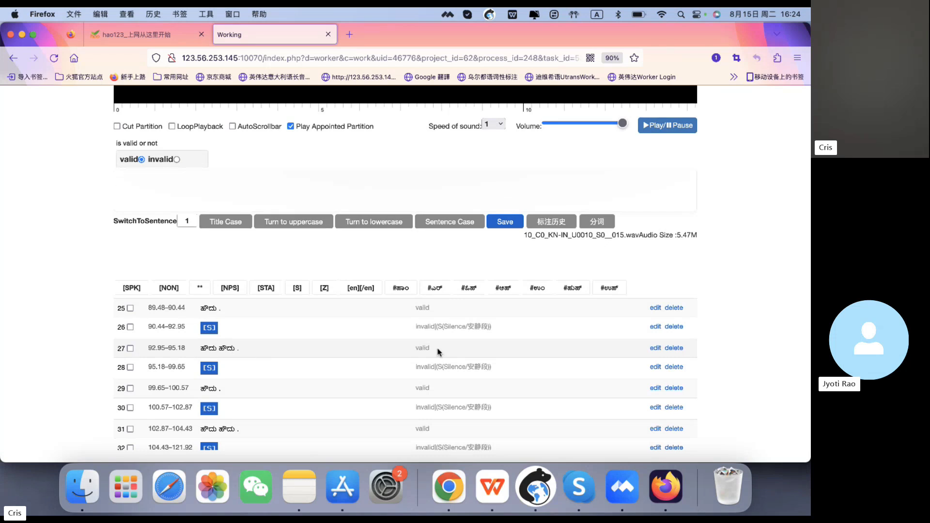
scroll(407, 366, "down", 5)
scroll(390, 377, "up", 8)
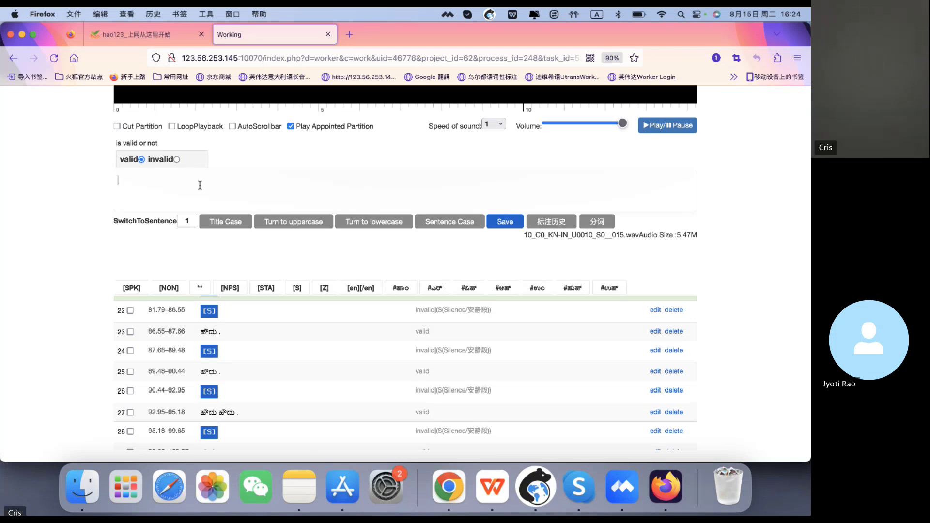
scroll(250, 366, "up", 10)
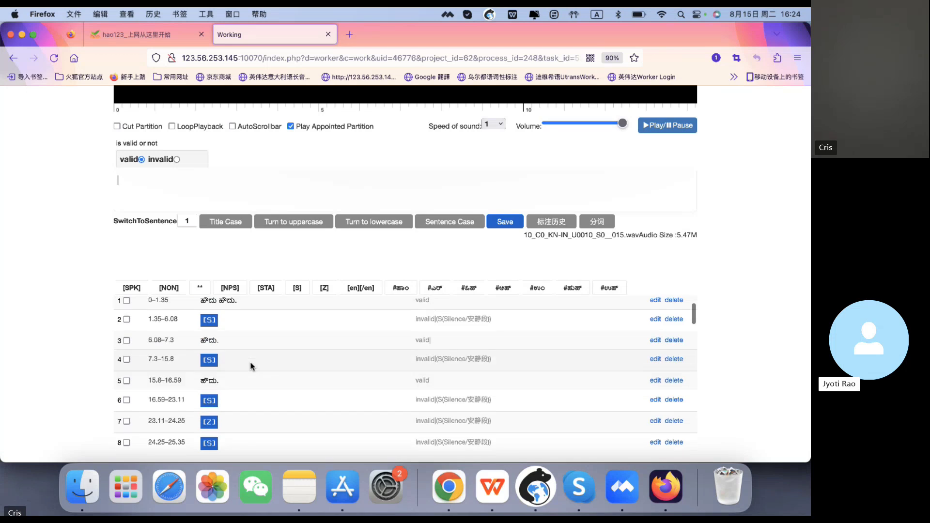
scroll(436, 435, "up", 2)
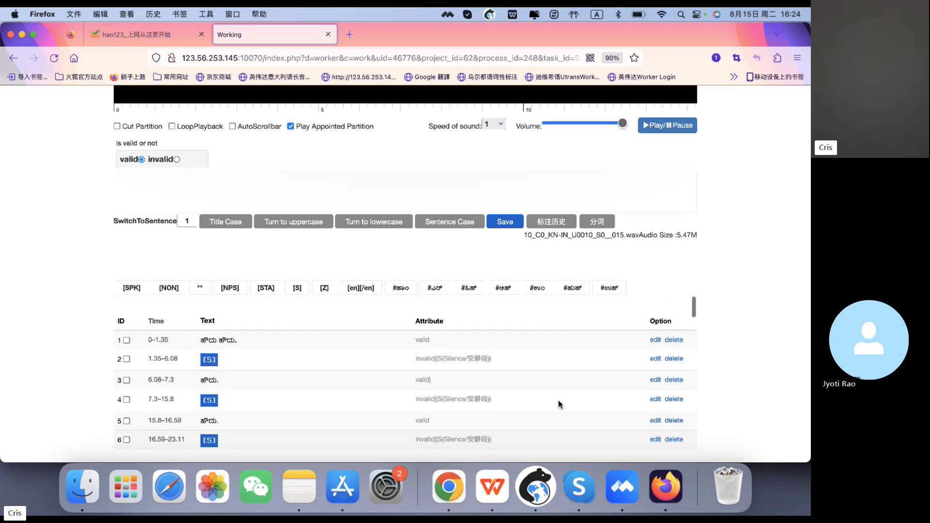
scroll(680, 276, "up", 3)
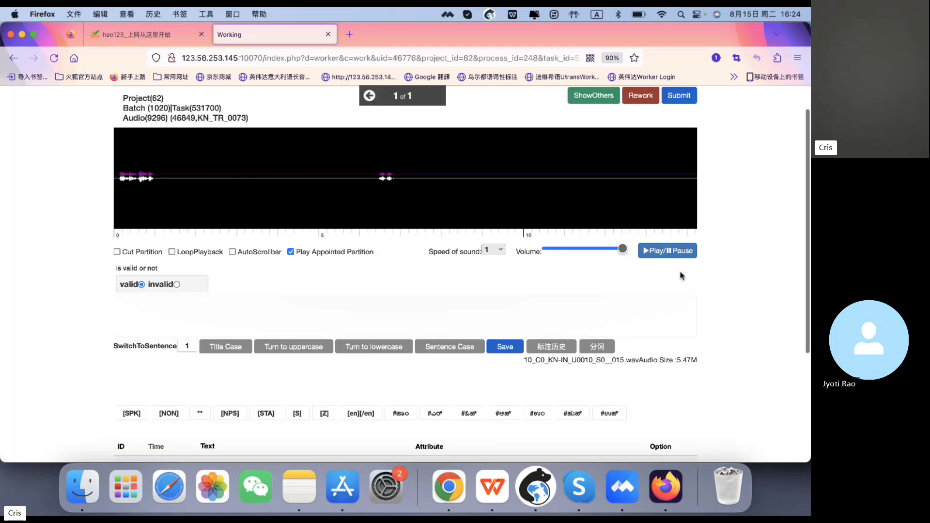
left_click(672, 303)
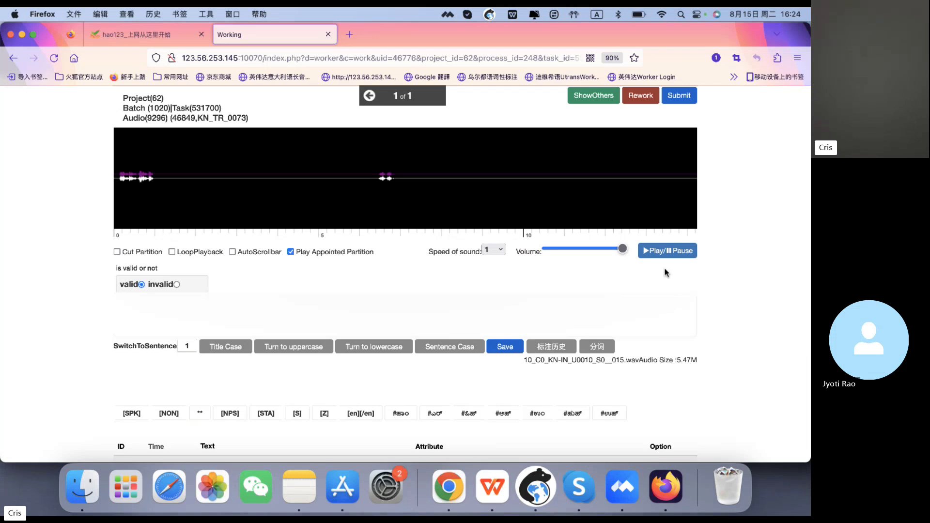
left_click_drag(638, 360, 654, 361)
left_click(641, 363)
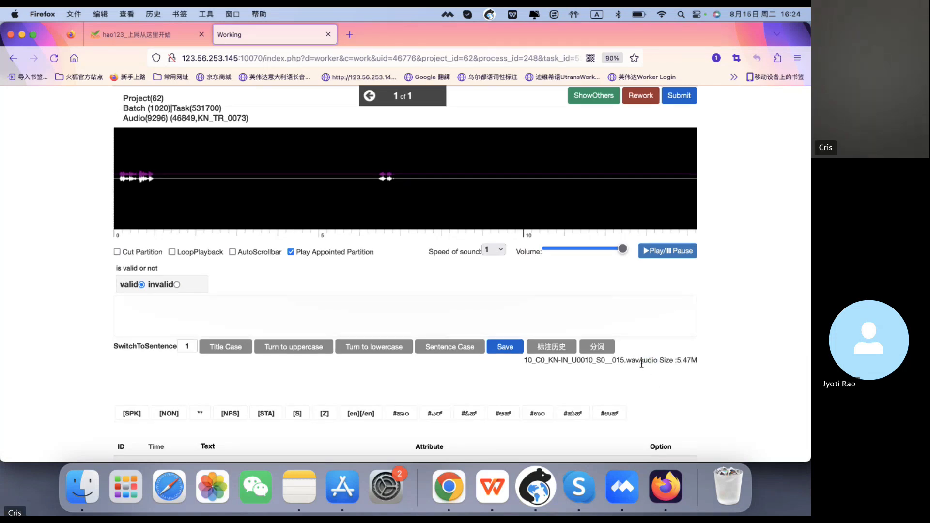
- Scroll through the whole segment list to the last segment to check the annotations
scroll(641, 363, "down", 5)
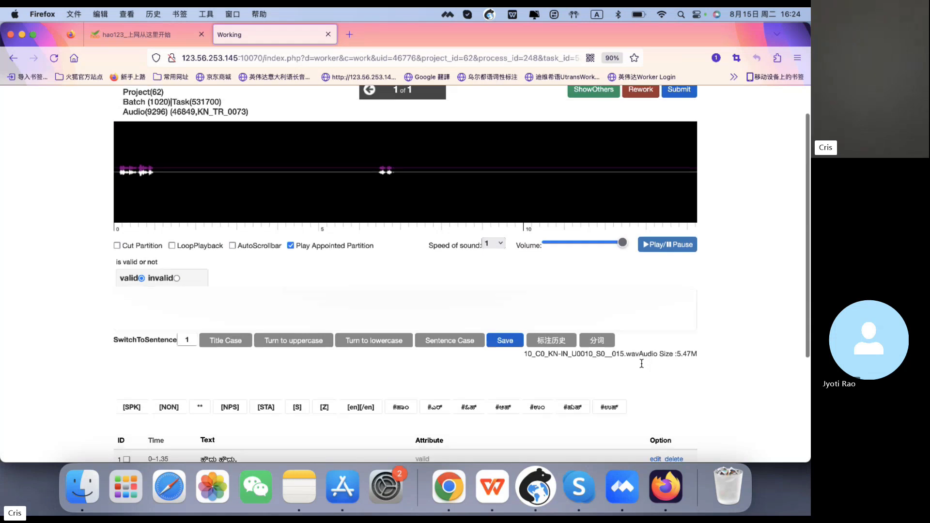
scroll(641, 377, "down", 10)
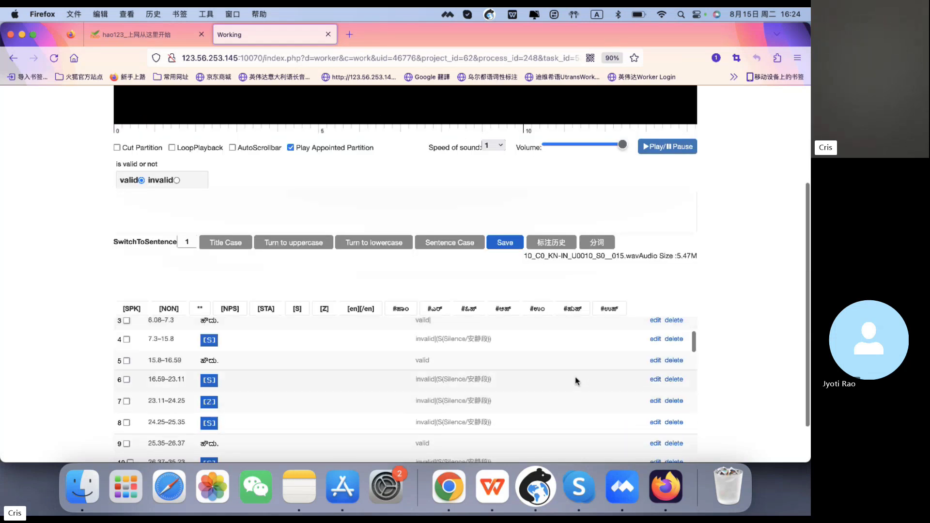
scroll(543, 385, "down", 15)
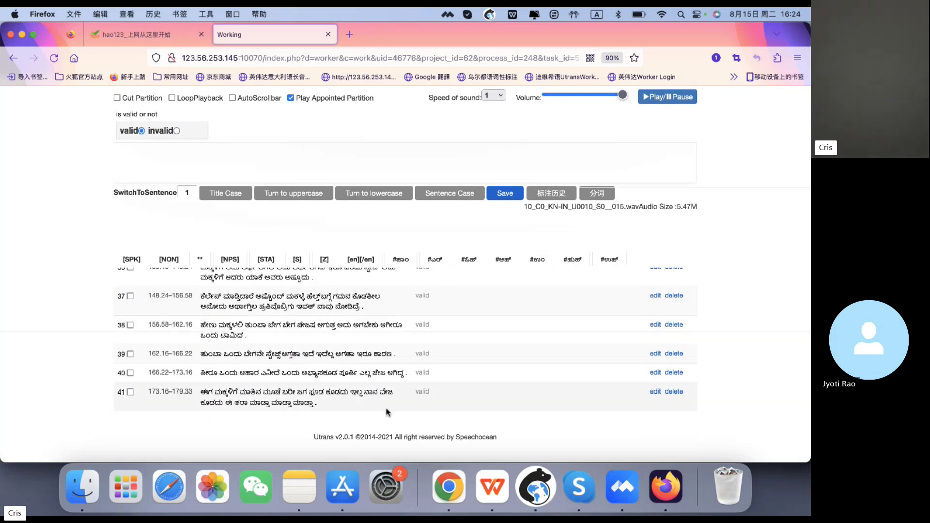
scroll(535, 400, "up", 20)
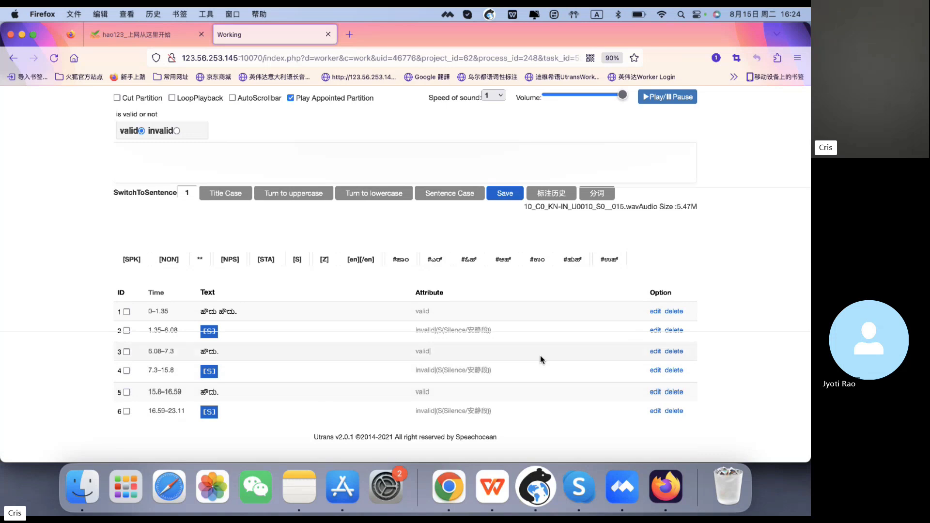
scroll(541, 360, "down", 1)
scroll(540, 360, "up", 1)
scroll(539, 355, "up", 5)
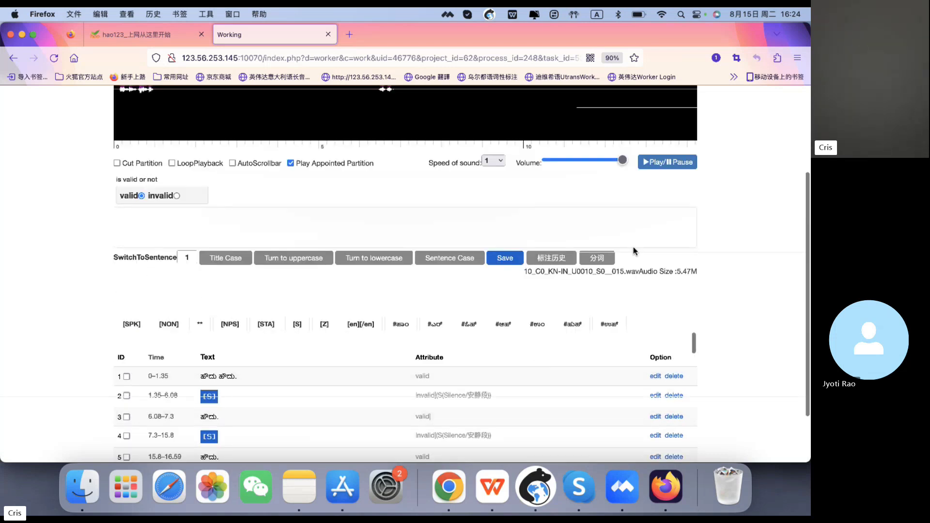
scroll(713, 147, "up", 2)
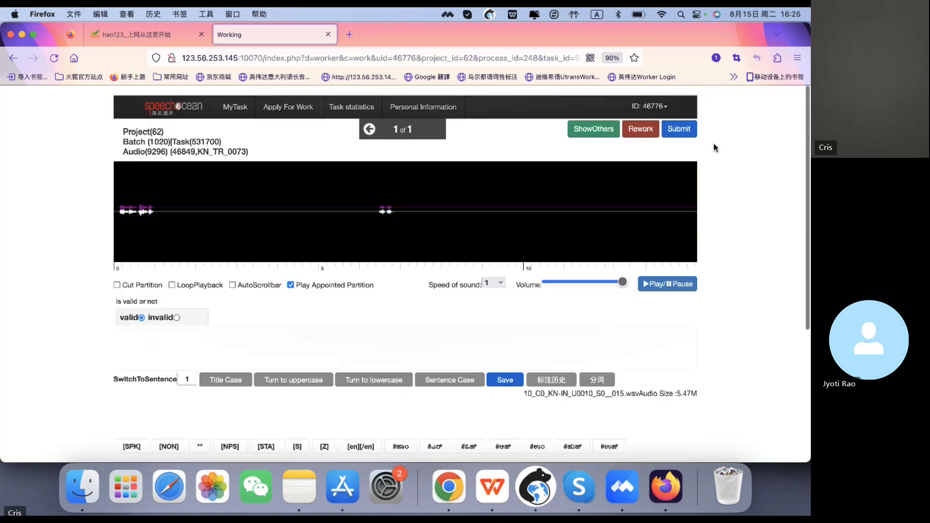
scroll(713, 148, "down", 5)
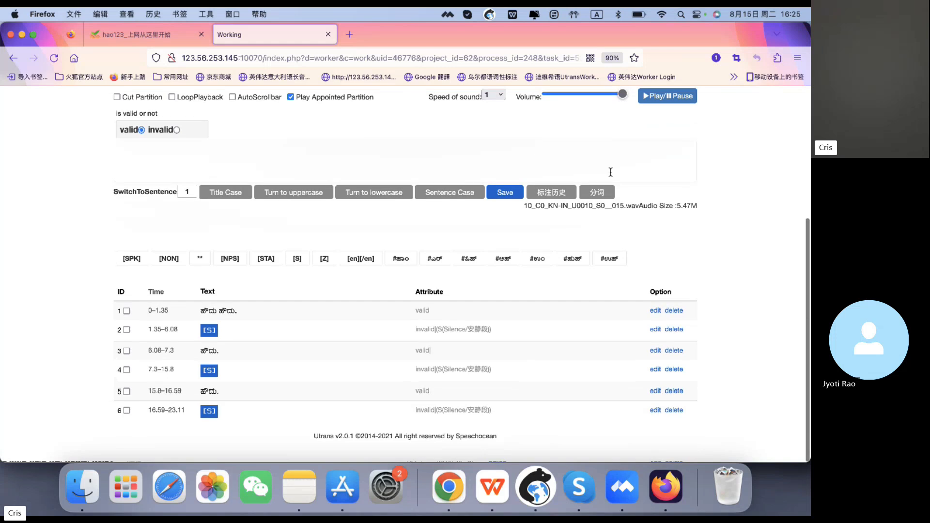
scroll(558, 309, "down", 2)
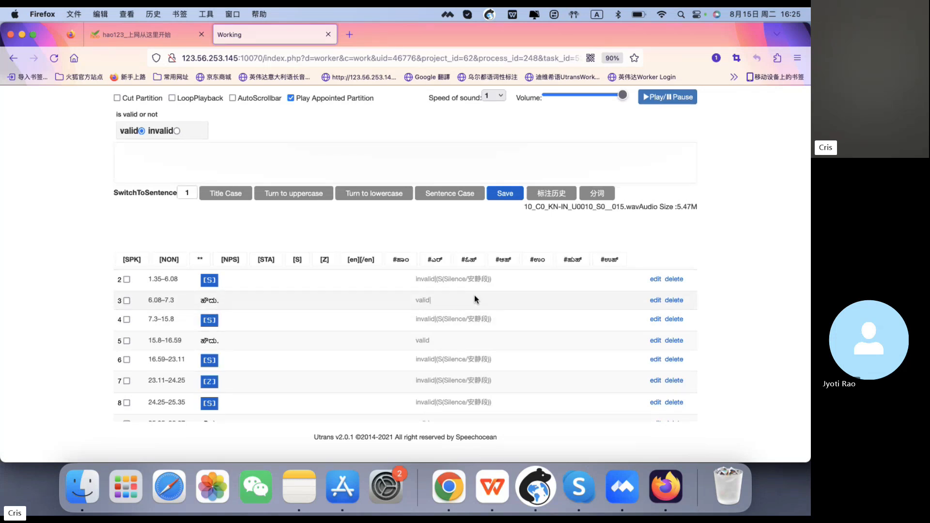
left_click(517, 195)
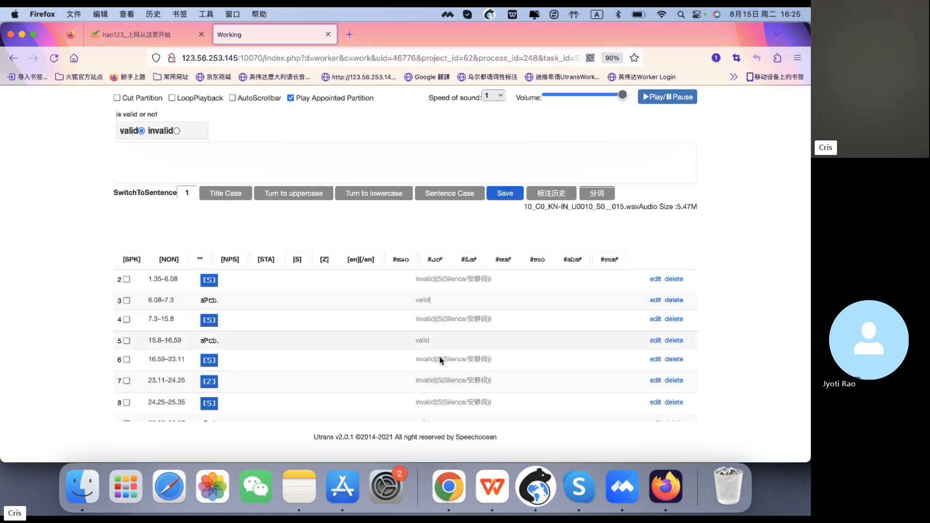
- Review the texts and attributes of the first seventeen segments in the segment list
scroll(450, 348, "down", 3)
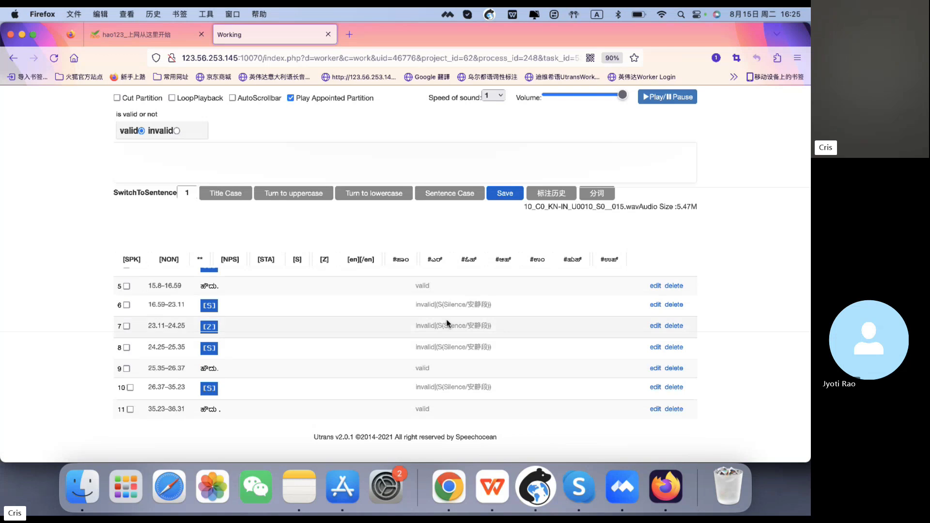
scroll(451, 344, "down", 5)
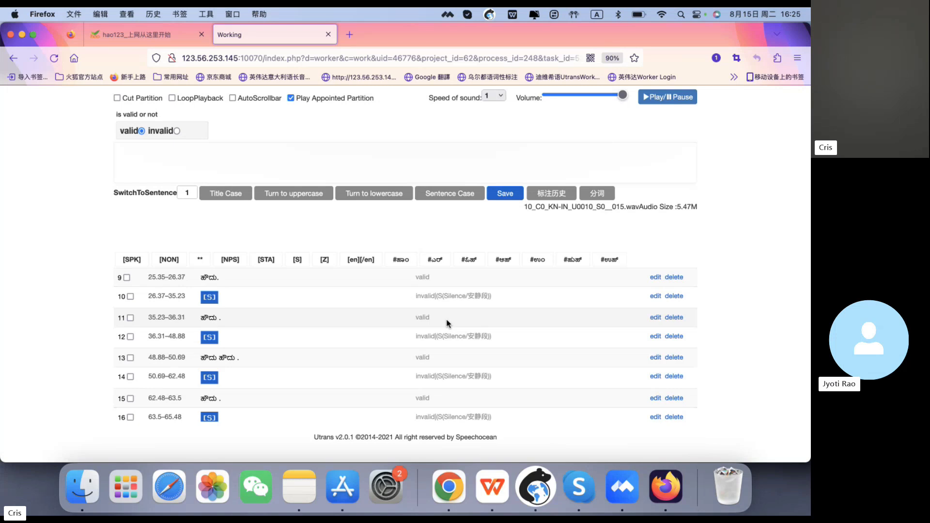
scroll(448, 323, "up", 10)
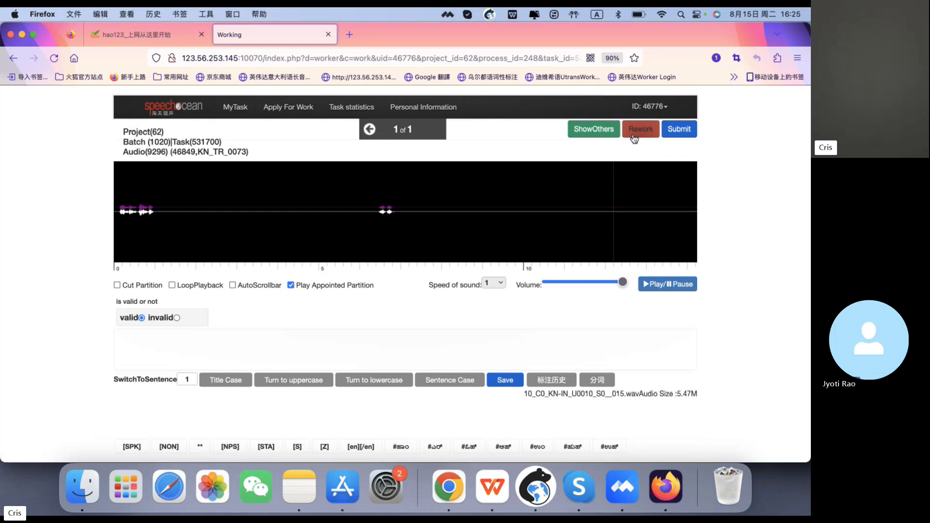
scroll(623, 327, "down", 3)
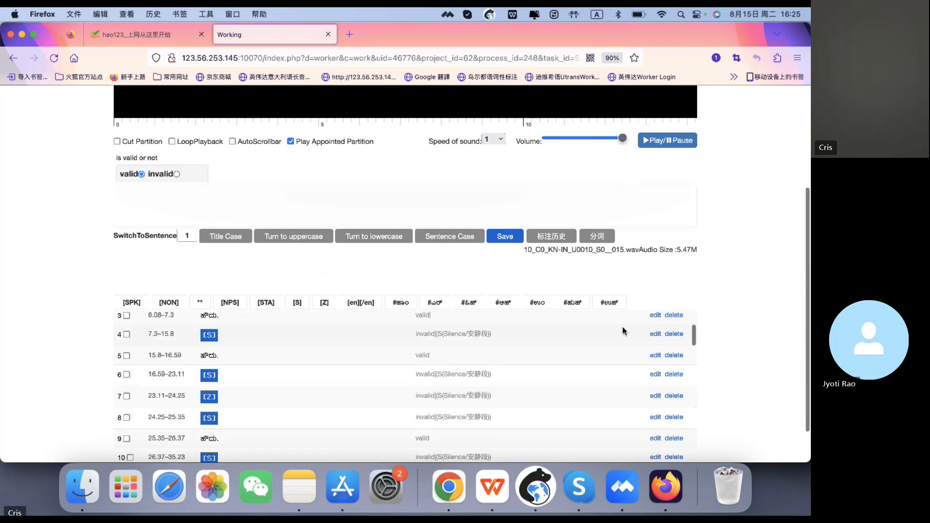
scroll(751, 308, "down", 2)
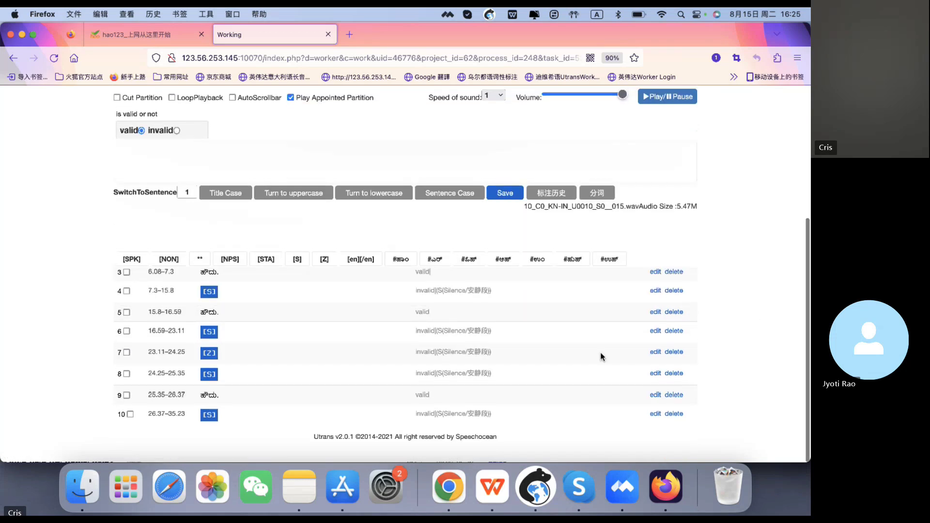
scroll(556, 359, "down", 3)
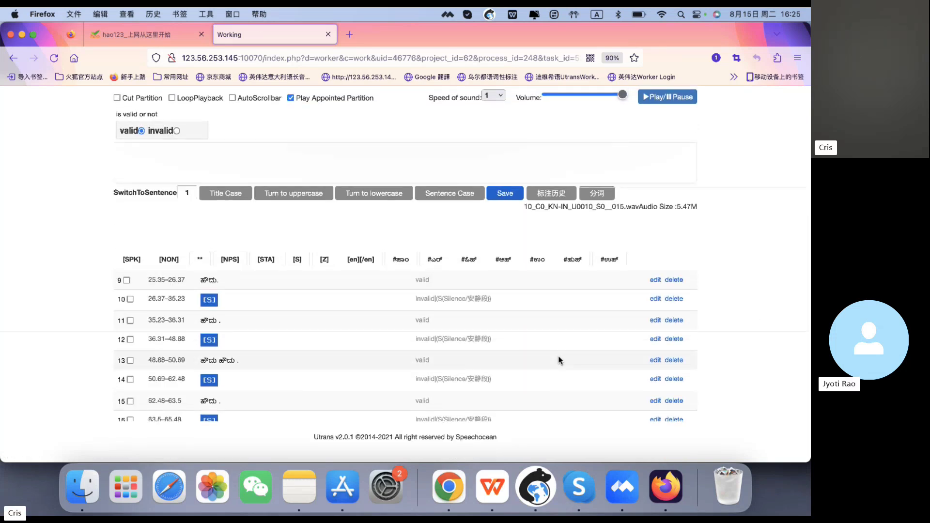
scroll(558, 359, "down", 1)
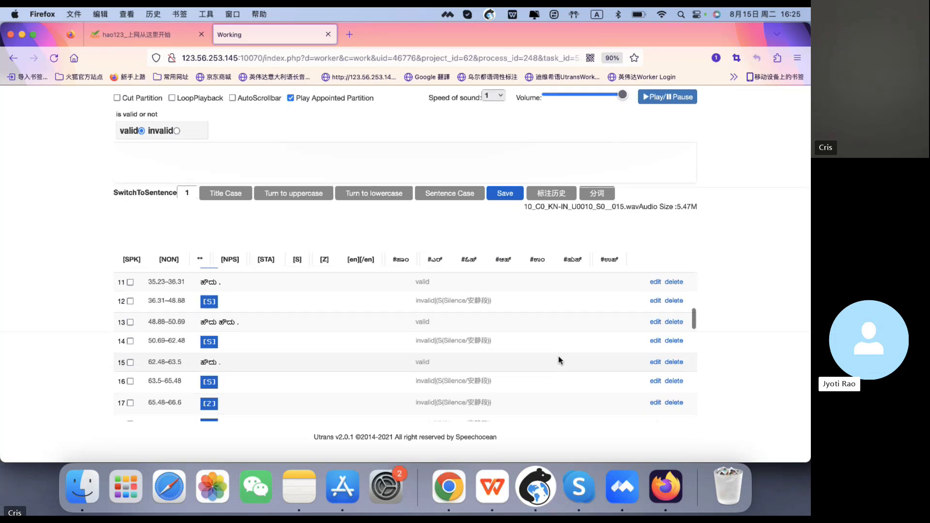
scroll(558, 360, "up", 5)
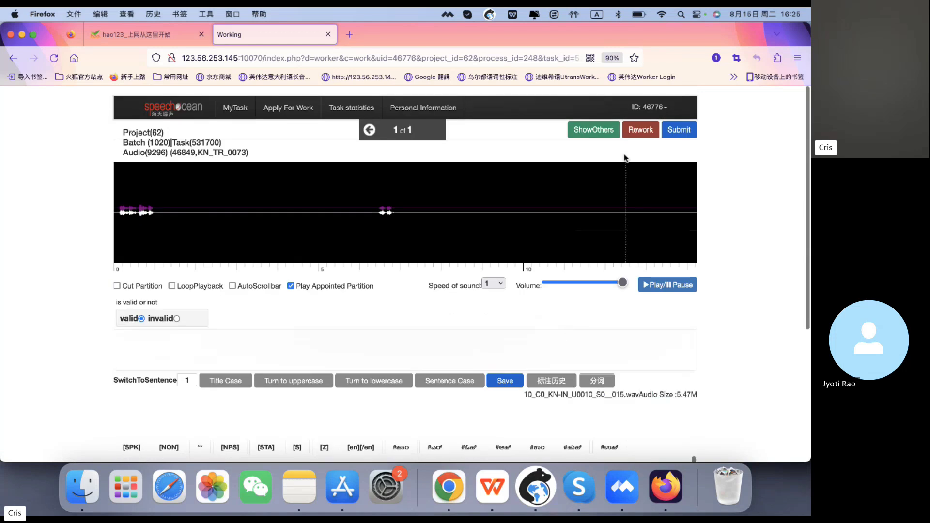
left_click(640, 130)
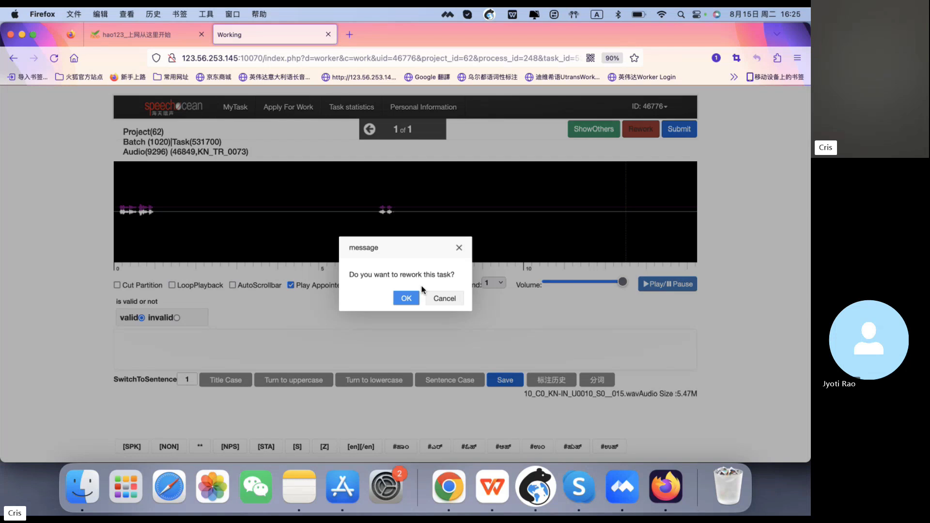
left_click(409, 299)
left_click(330, 235)
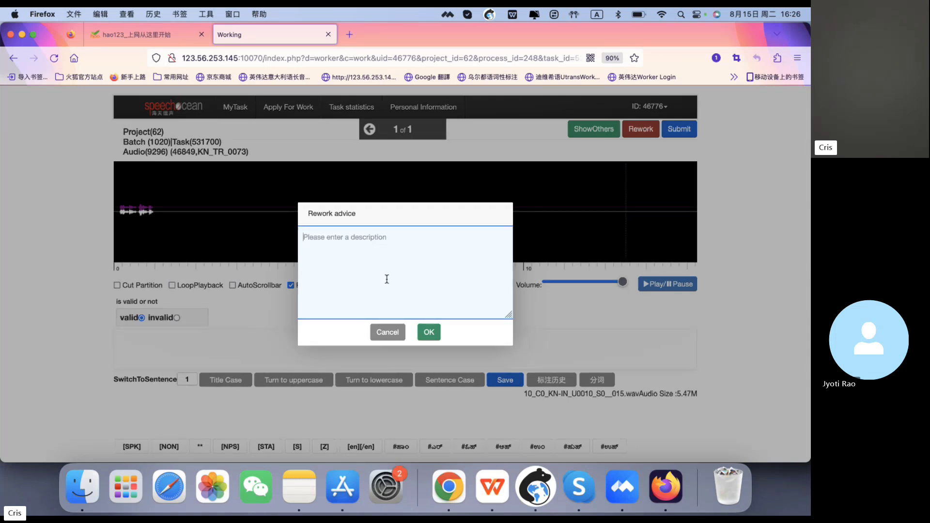
left_click(398, 331)
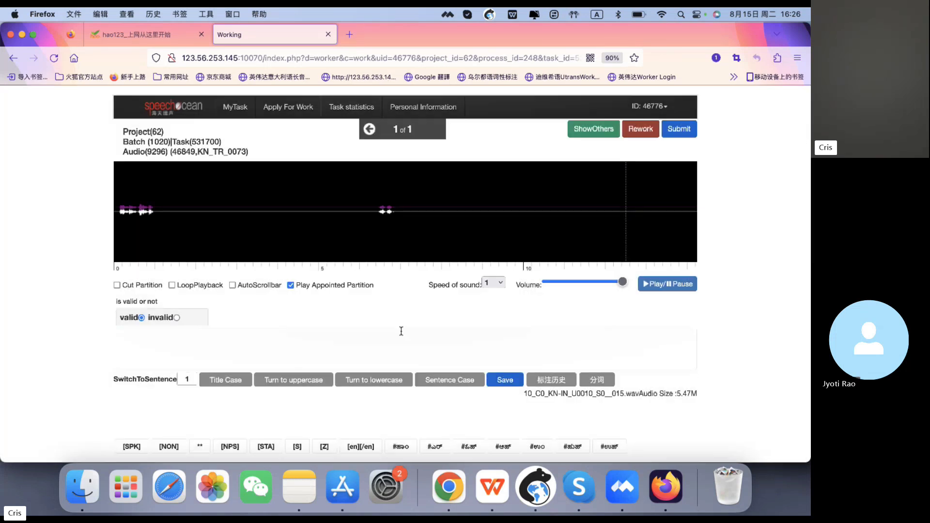
- Scroll through the segment list down to segment 38 and back to the top of the page
scroll(473, 332, "down", 5)
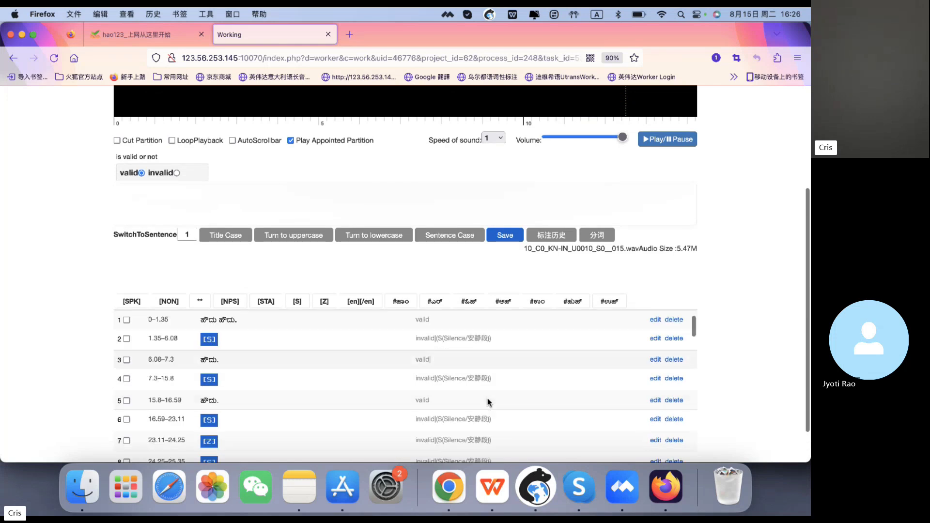
scroll(487, 398, "down", 3)
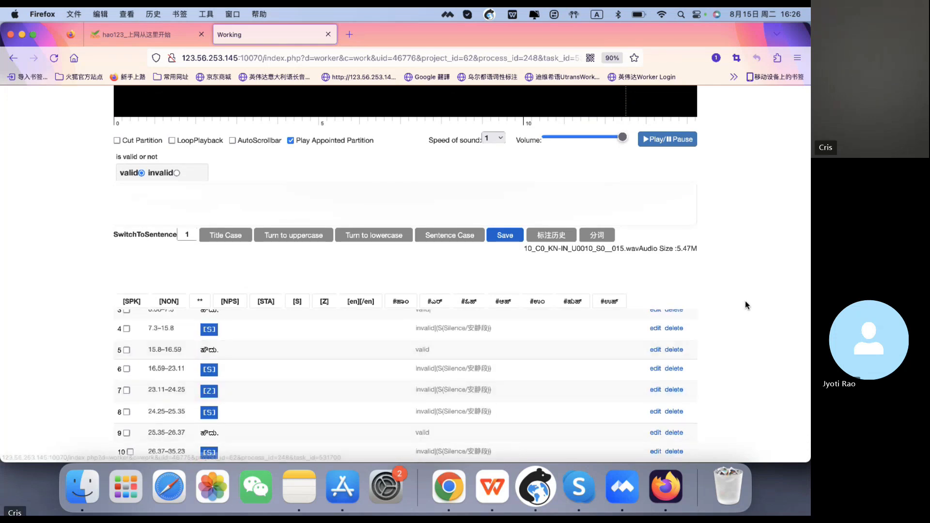
scroll(745, 303, "down", 2)
scroll(608, 316, "down", 5)
scroll(608, 315, "down", 1)
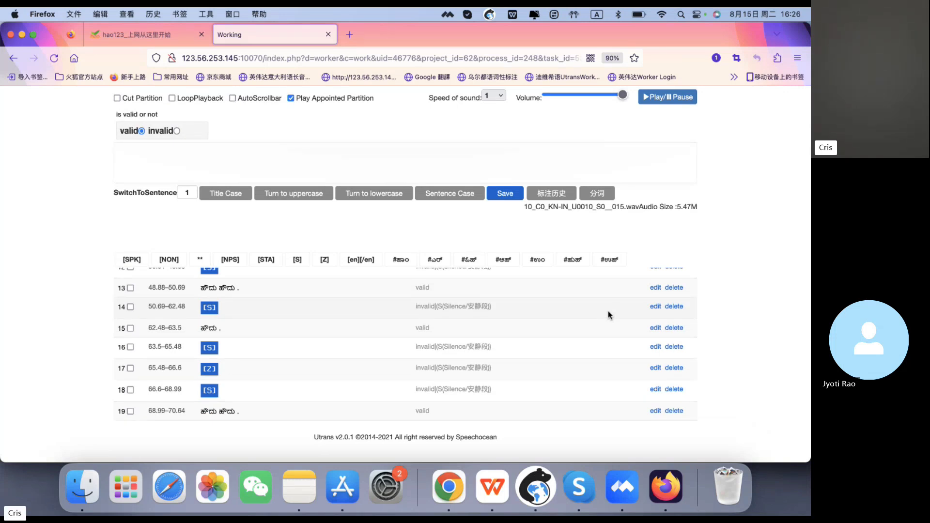
scroll(609, 315, "down", 3)
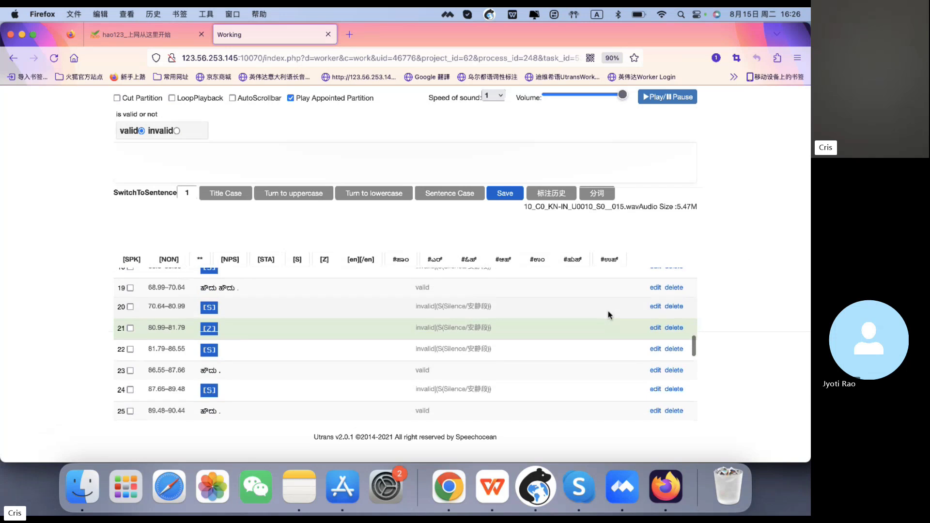
scroll(609, 315, "down", 2)
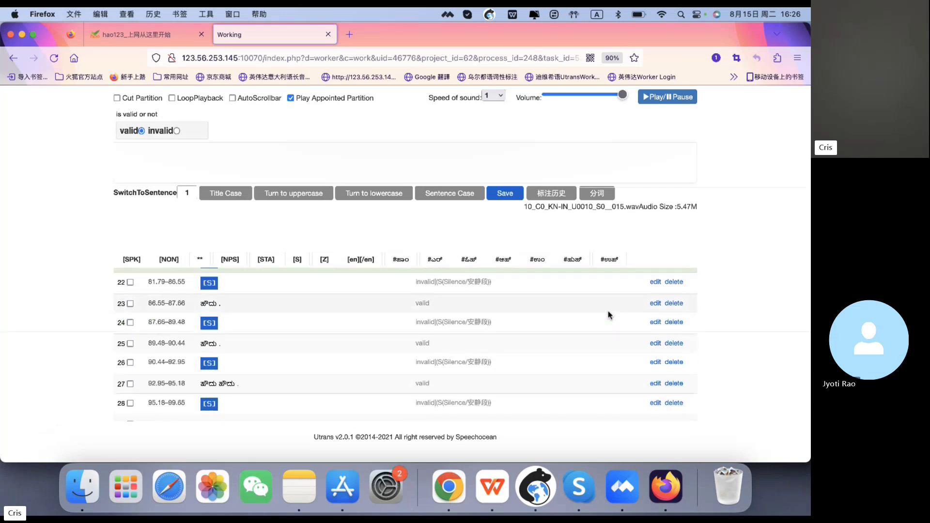
scroll(609, 315, "up", 10)
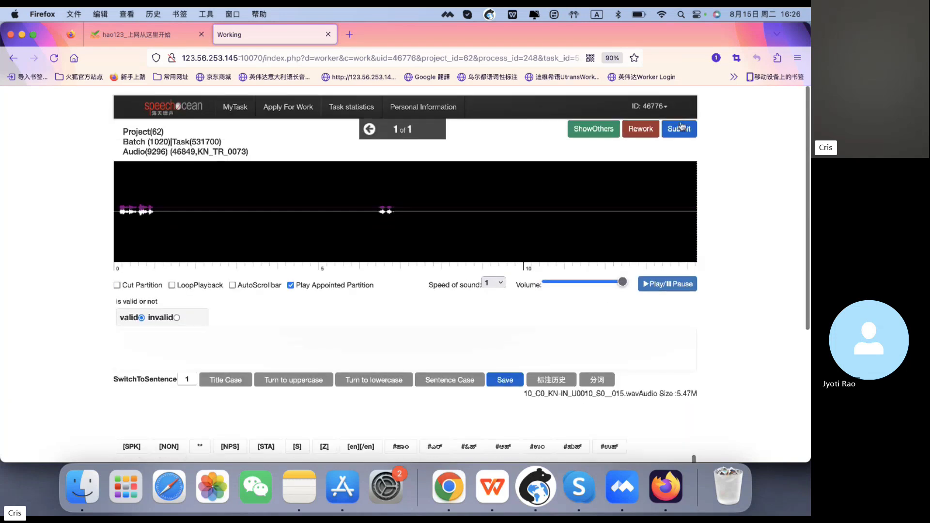
scroll(734, 273, "down", 4)
scroll(501, 354, "down", 3)
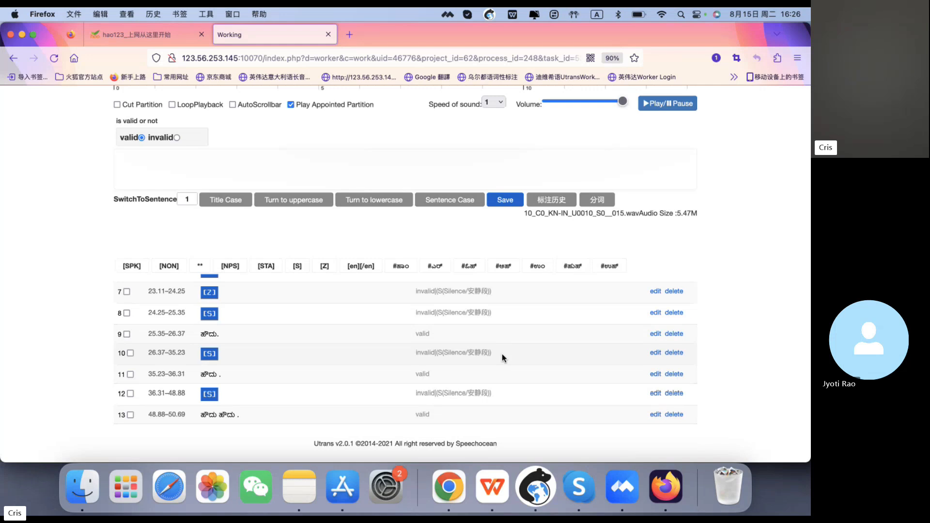
scroll(502, 353, "down", 8)
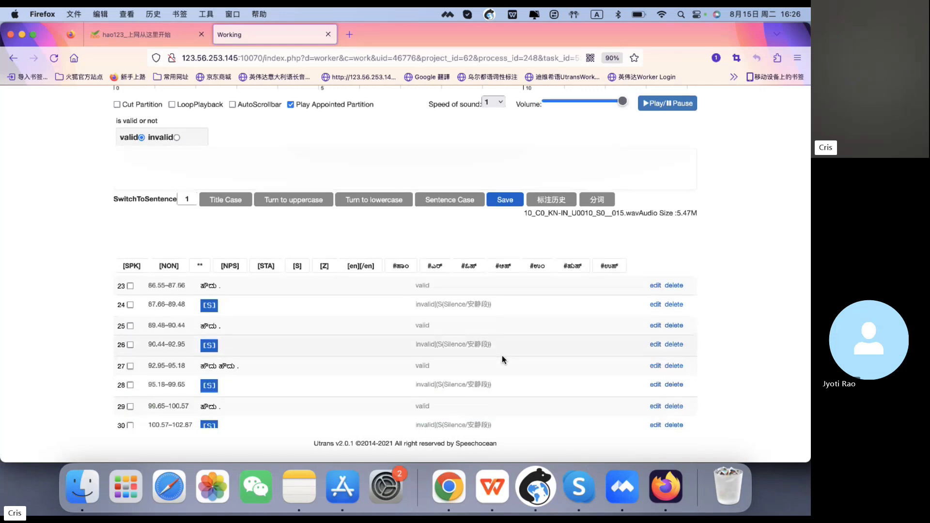
scroll(502, 378, "down", 5)
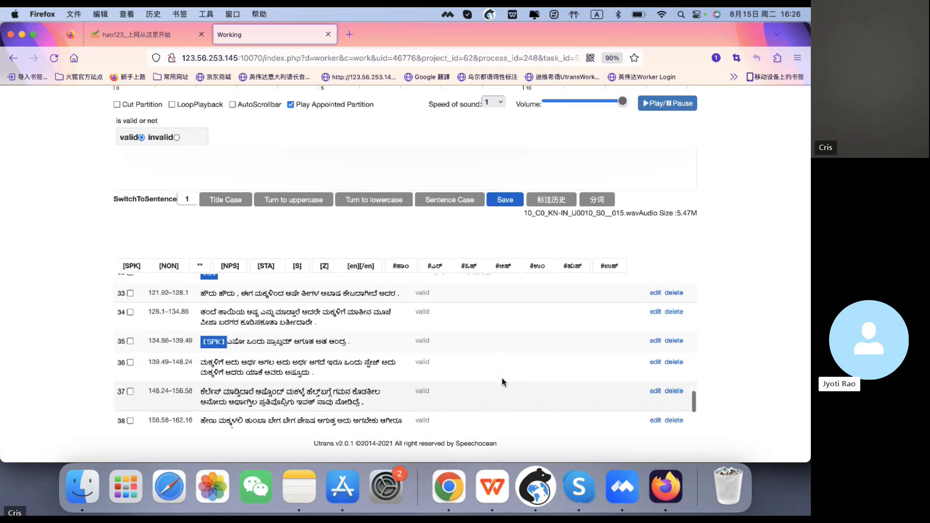
scroll(502, 378, "up", 5)
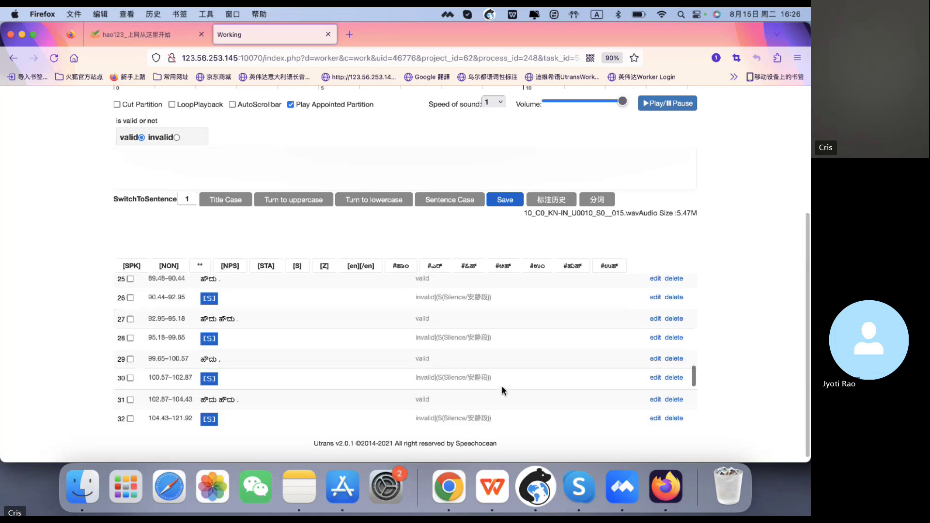
scroll(501, 387, "up", 15)
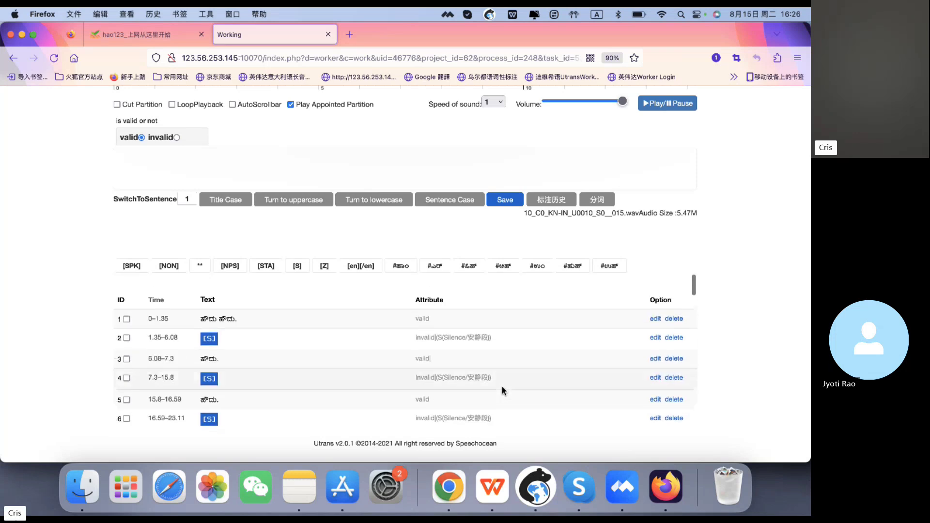
scroll(501, 387, "up", 5)
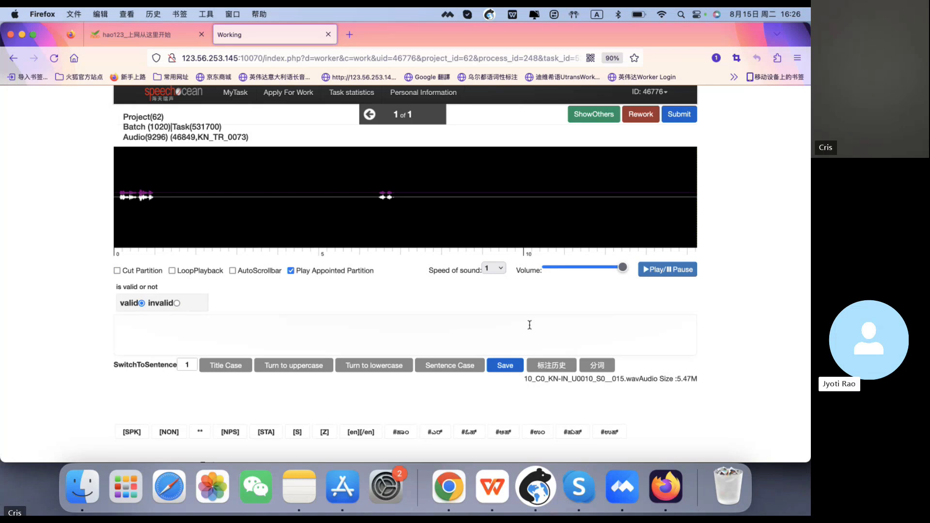
- Type a sample English sentence introducing the speaker's name into the transcription box
left_click(529, 333)
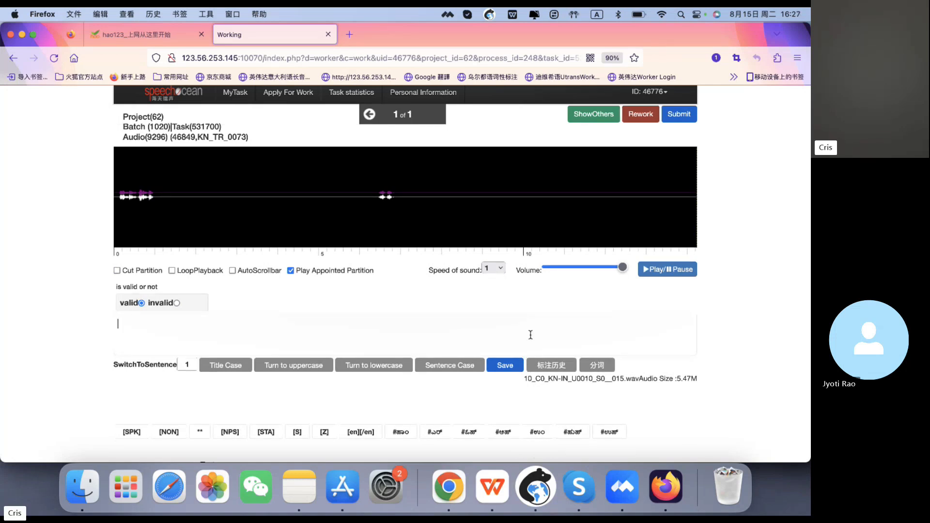
scroll(530, 335, "down", 3)
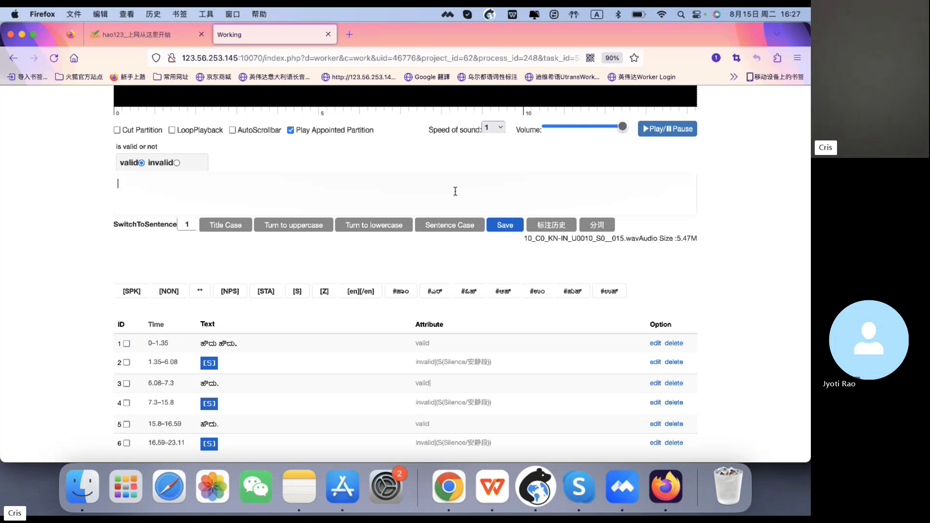
type("My tra")
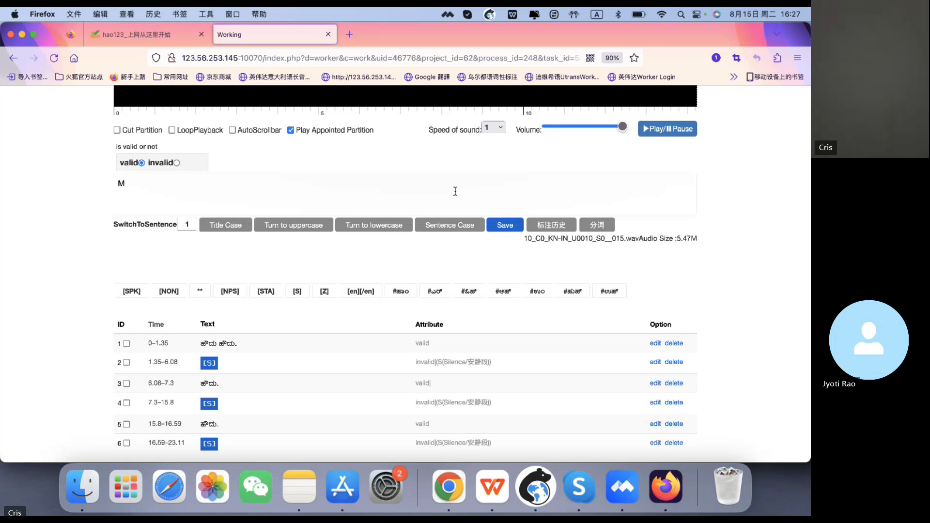
key("BackSpace")
key("BackSpace")
key("BackSpace")
key("BackSpace")
type("name")
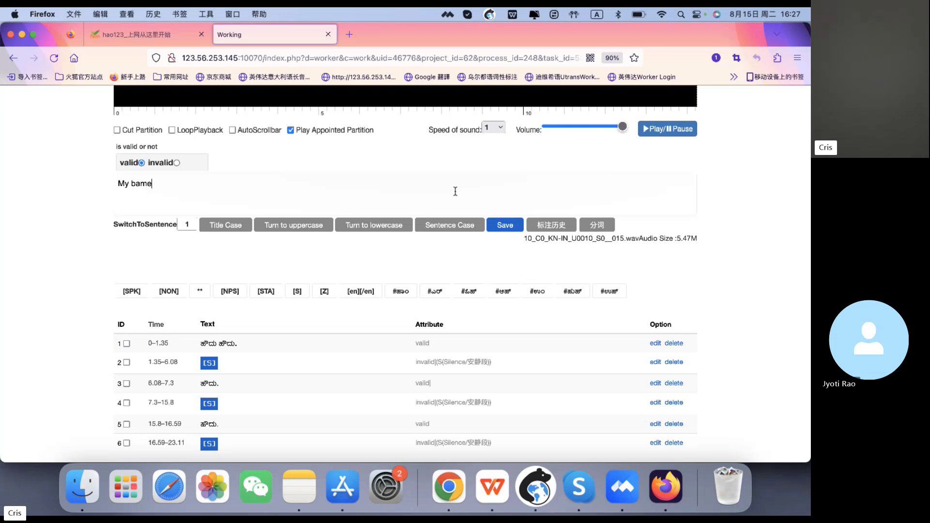
key("BackSpace")
key("BackSpace")
key("BackSpace")
key("BackSpace")
key("BackSpace")
type("name is Cris")
key("BackSpace")
key("BackSpace")
key("BackSpace")
type("ris")
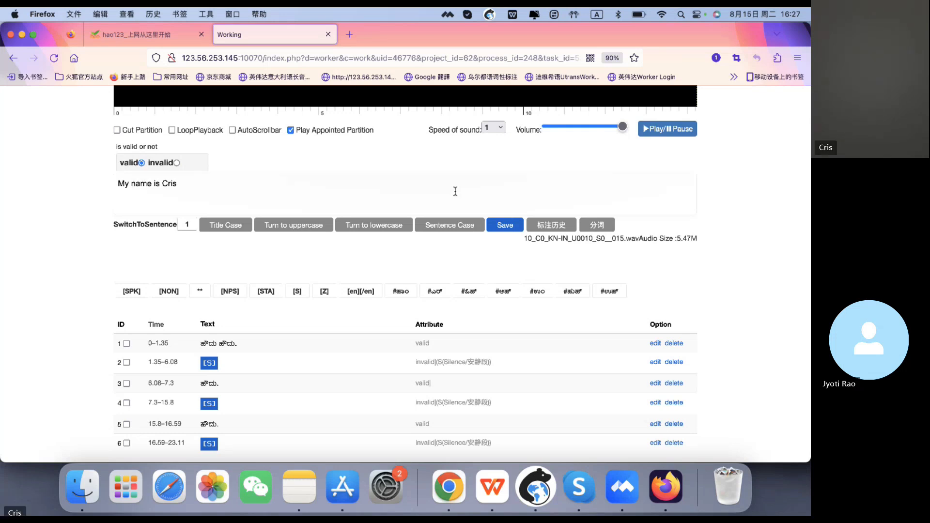
type(" Crisc")
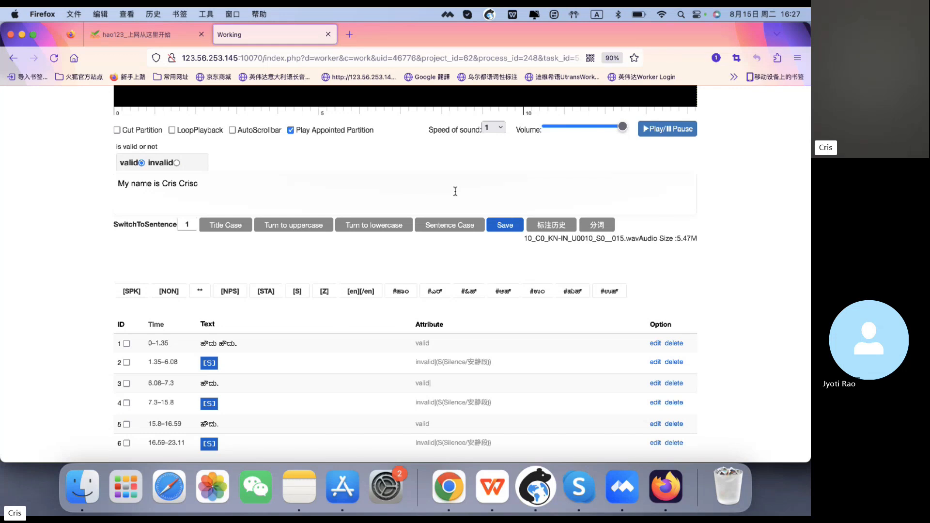
key("BackSpace")
type(" Cris.")
- Select all the sample text in the transcription box and delete it
left_click_drag(162, 183, 210, 184)
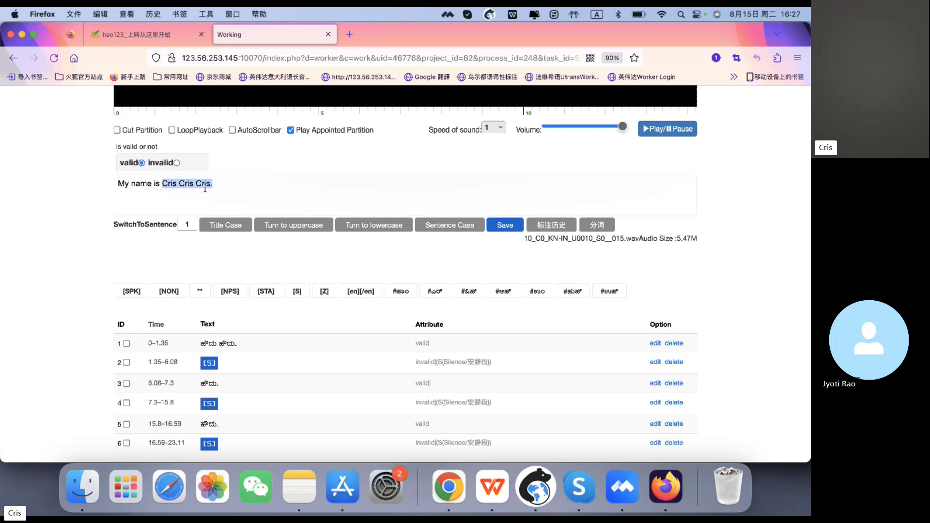
left_click(250, 187)
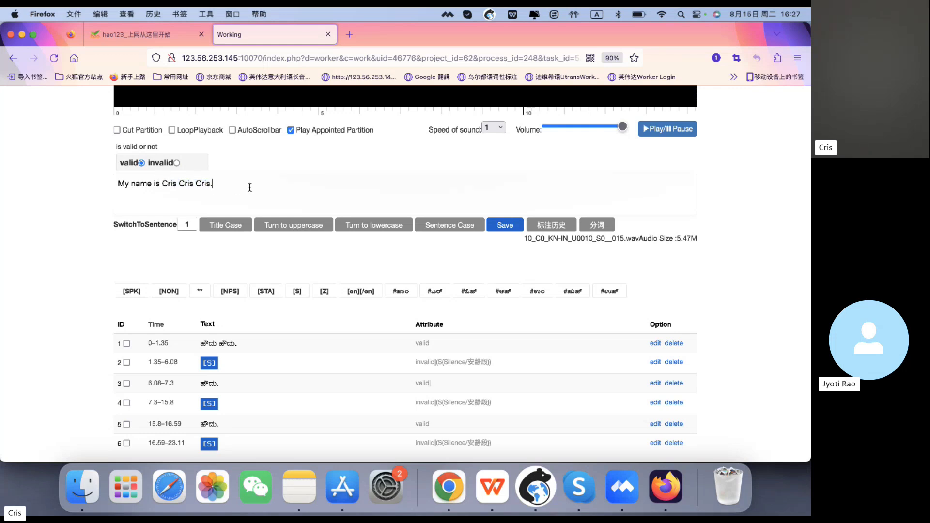
left_click_drag(249, 187, 108, 185)
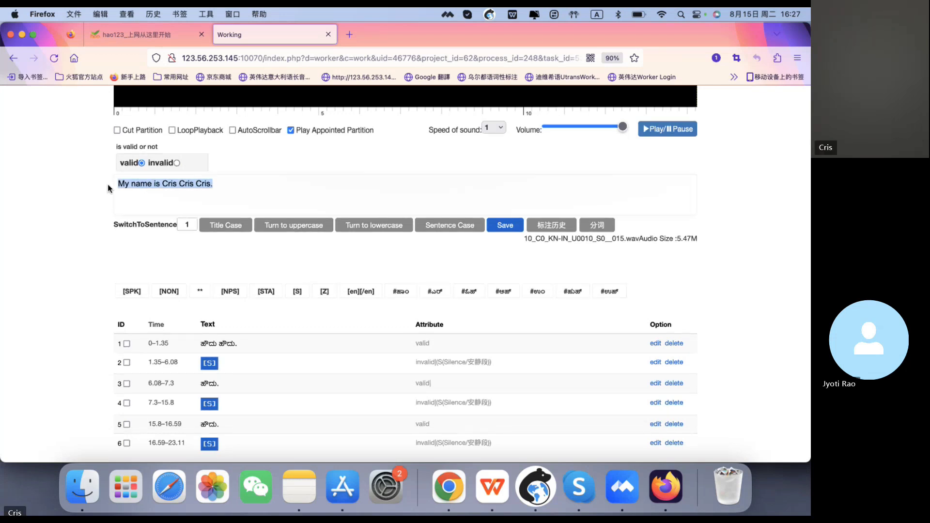
key("BackSpace")
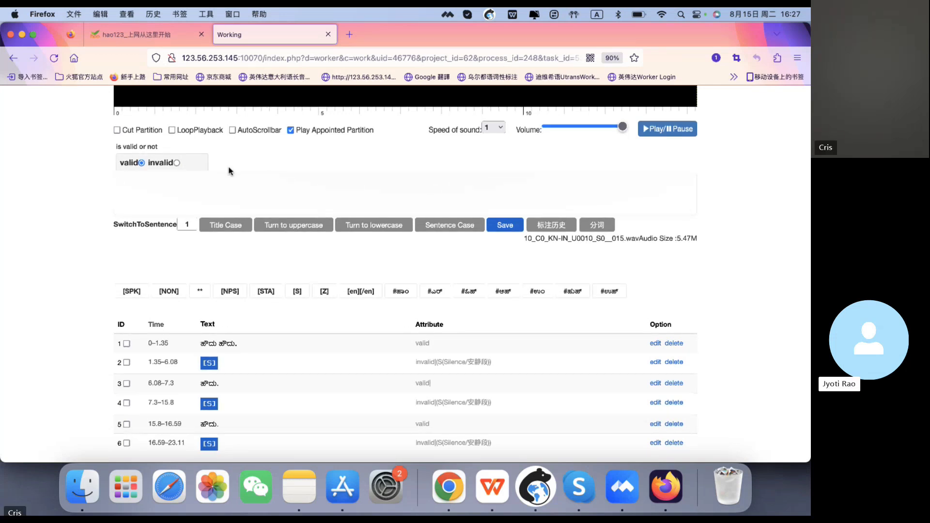
- Set the playback position on the waveform at about 3.3 seconds
scroll(251, 252, "up", 5)
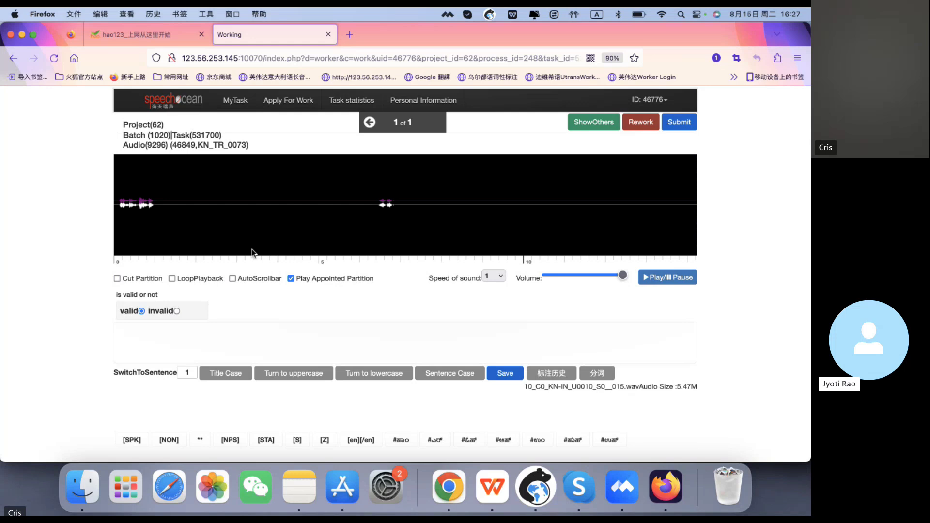
left_click(252, 252)
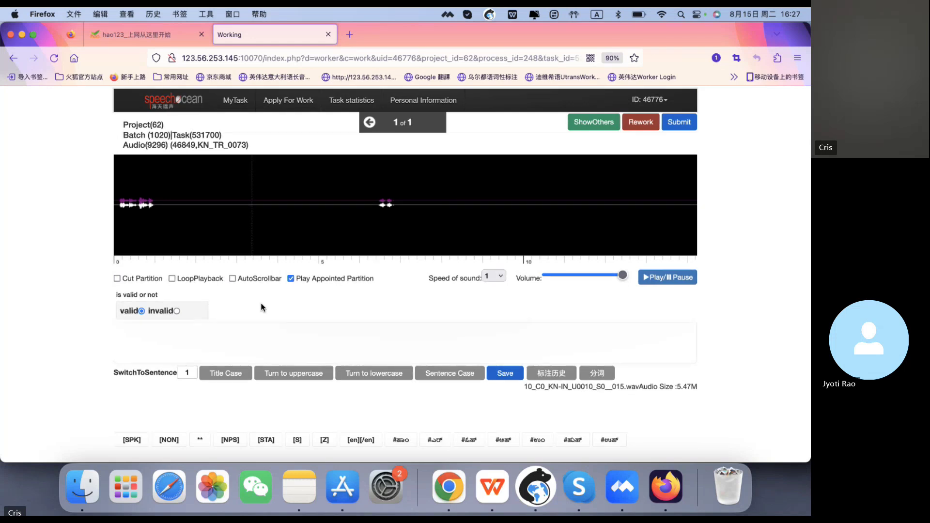
scroll(261, 308, "down", 3)
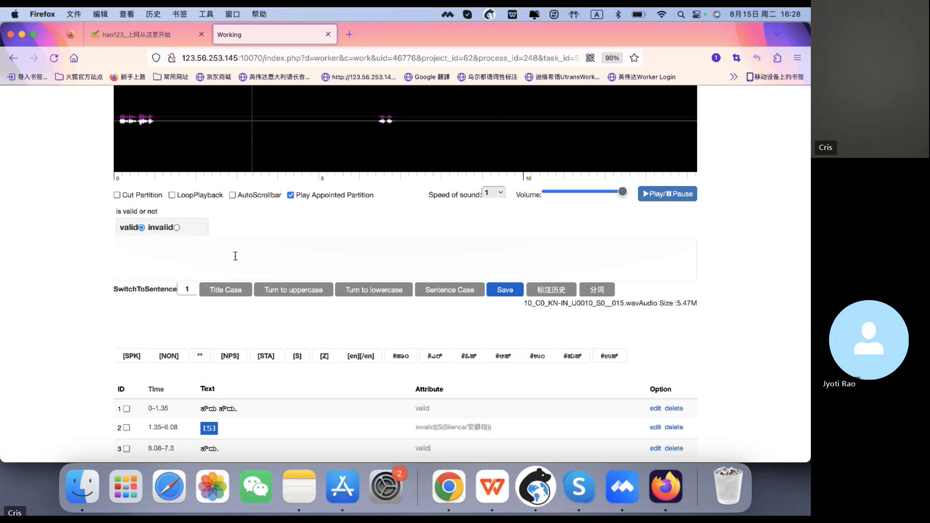
scroll(671, 214, "up", 3)
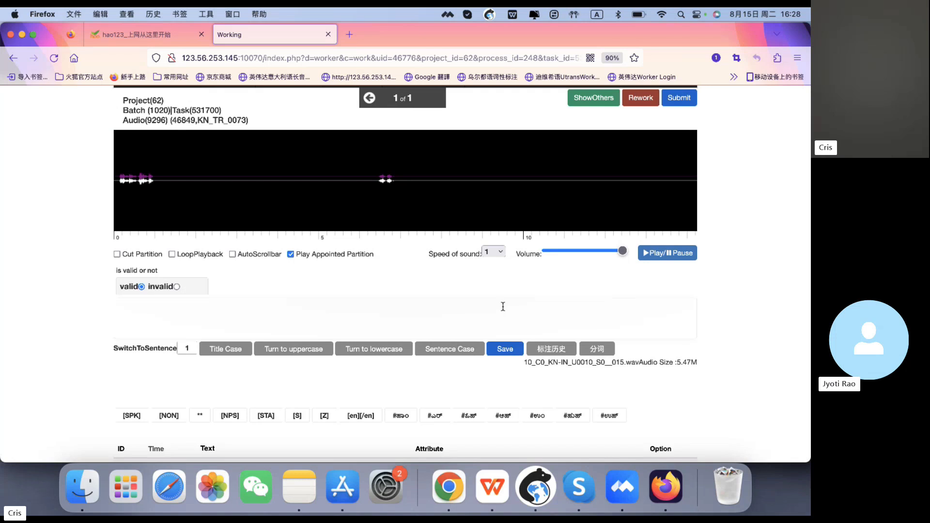
scroll(502, 306, "down", 3)
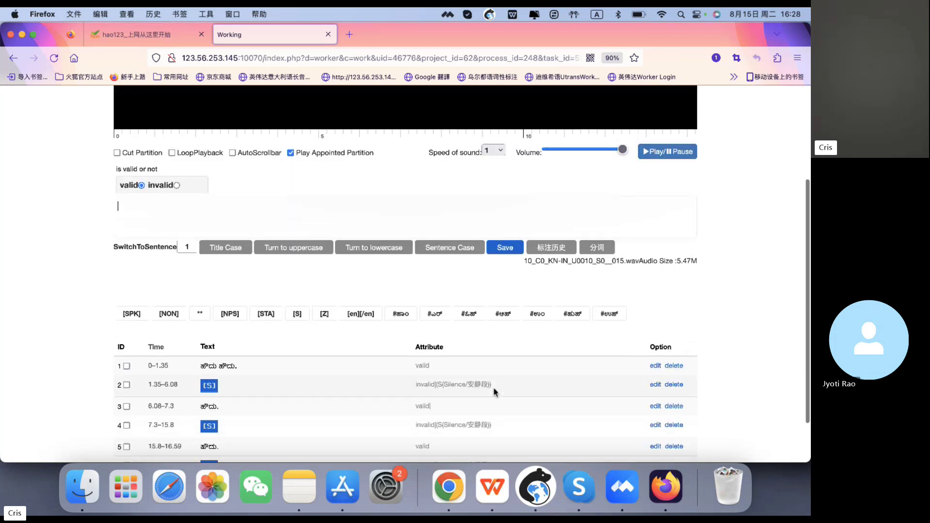
scroll(592, 379, "down", 2)
scroll(592, 380, "up", 2)
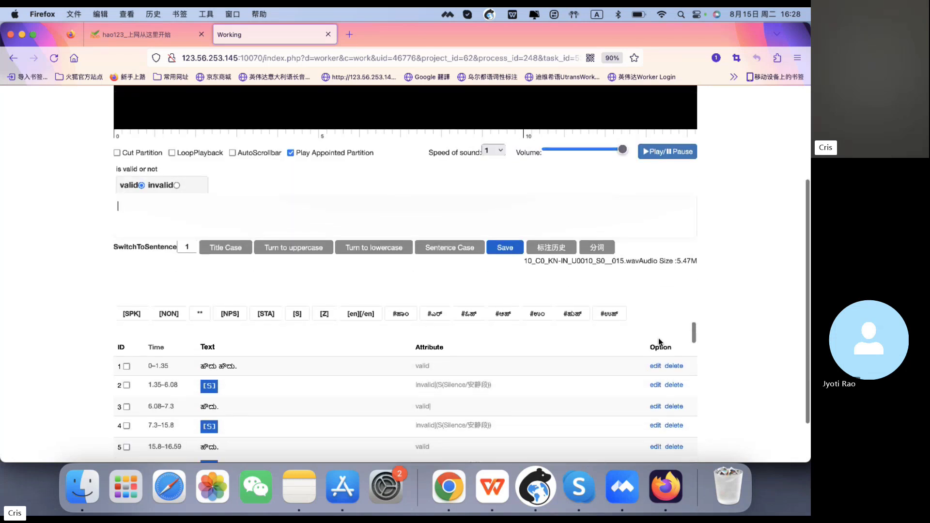
scroll(664, 331, "up", 2)
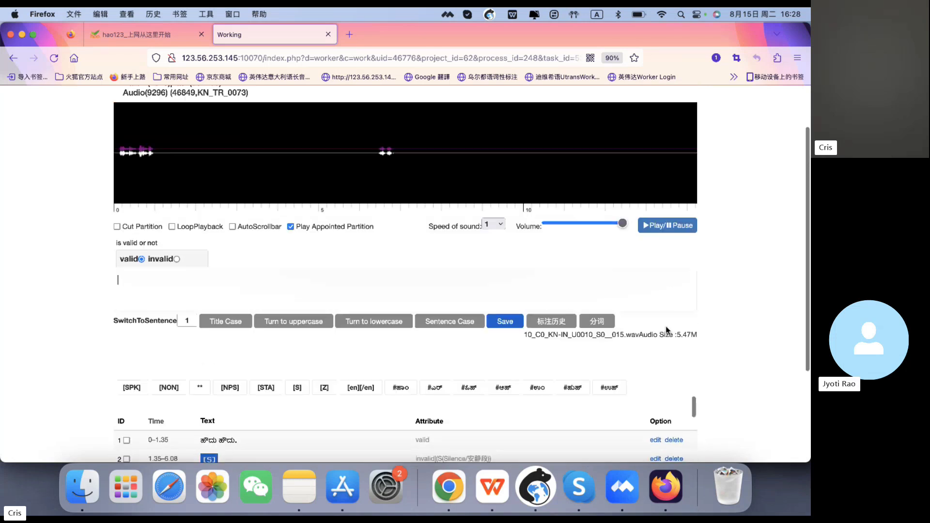
left_click(801, 179)
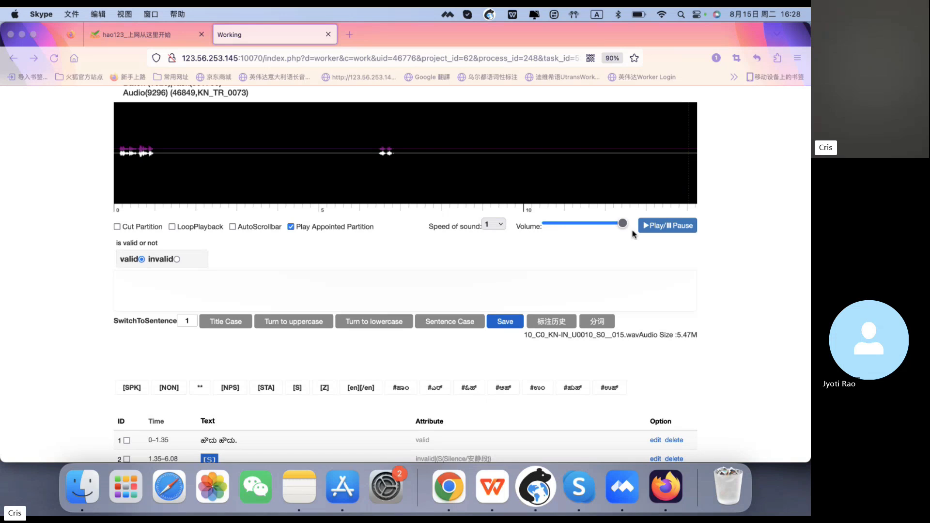
left_click(636, 257)
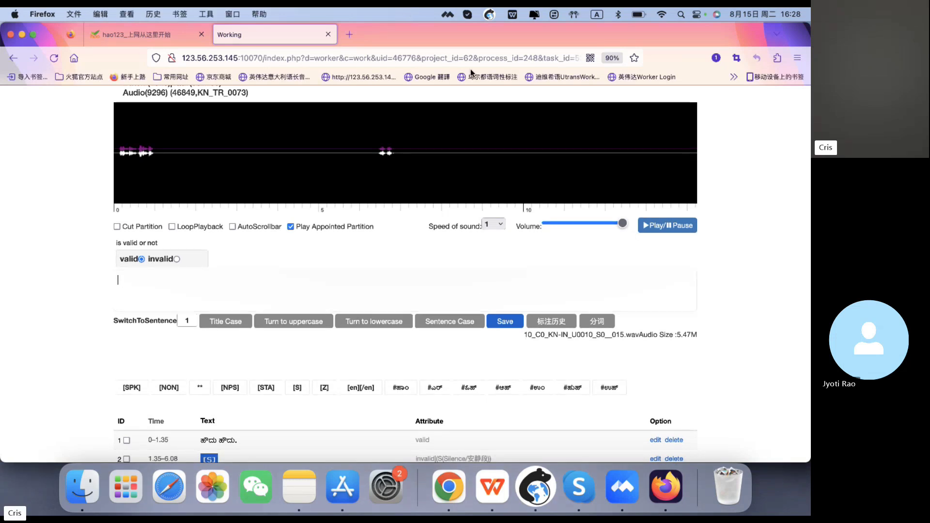
left_click(792, 182)
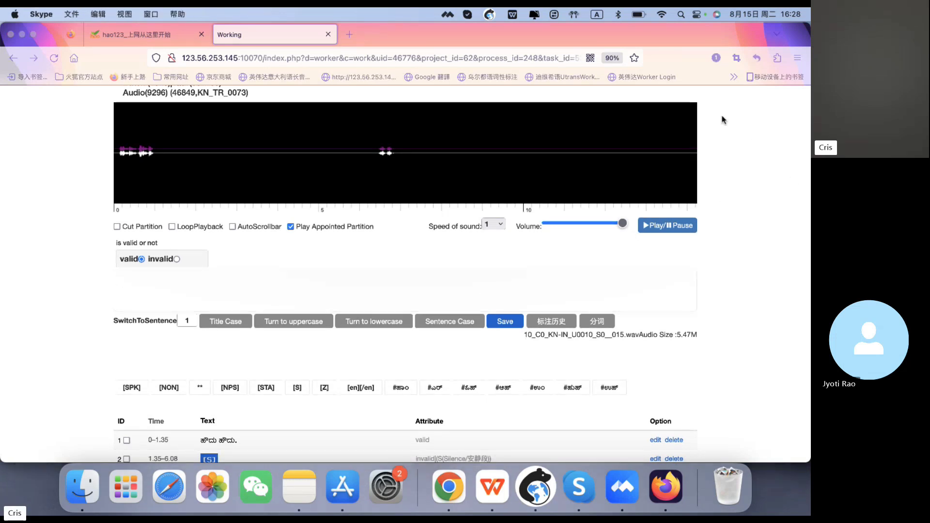